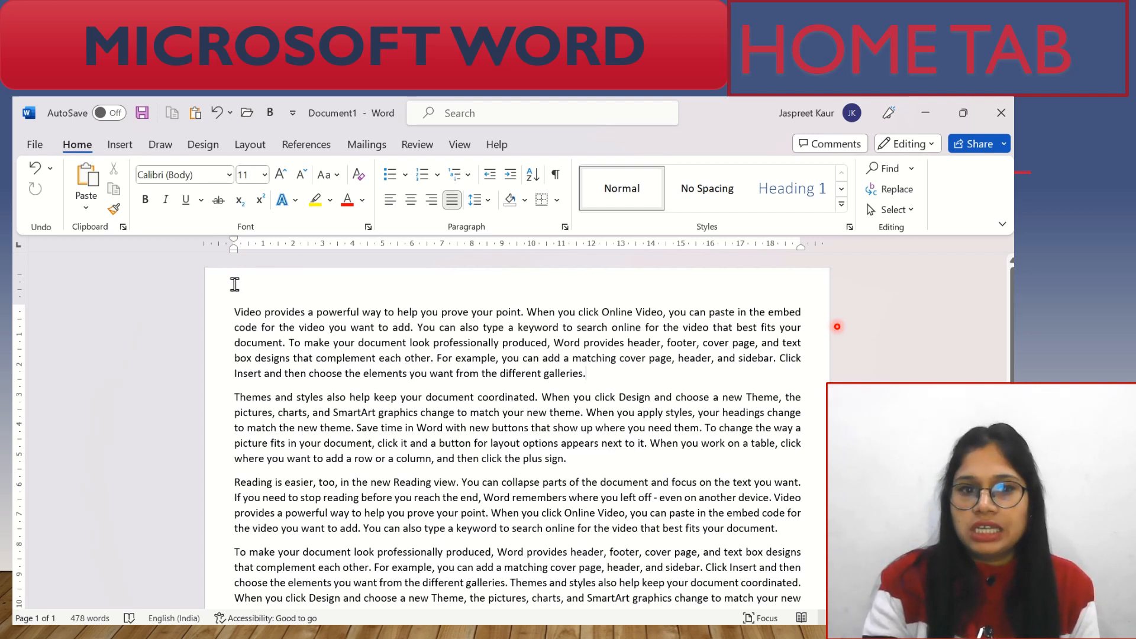
# Make the first paragraph bold and enlarge its font size to 16.
pyautogui.moveTo(237, 312); pyautogui.dragTo(605, 372)
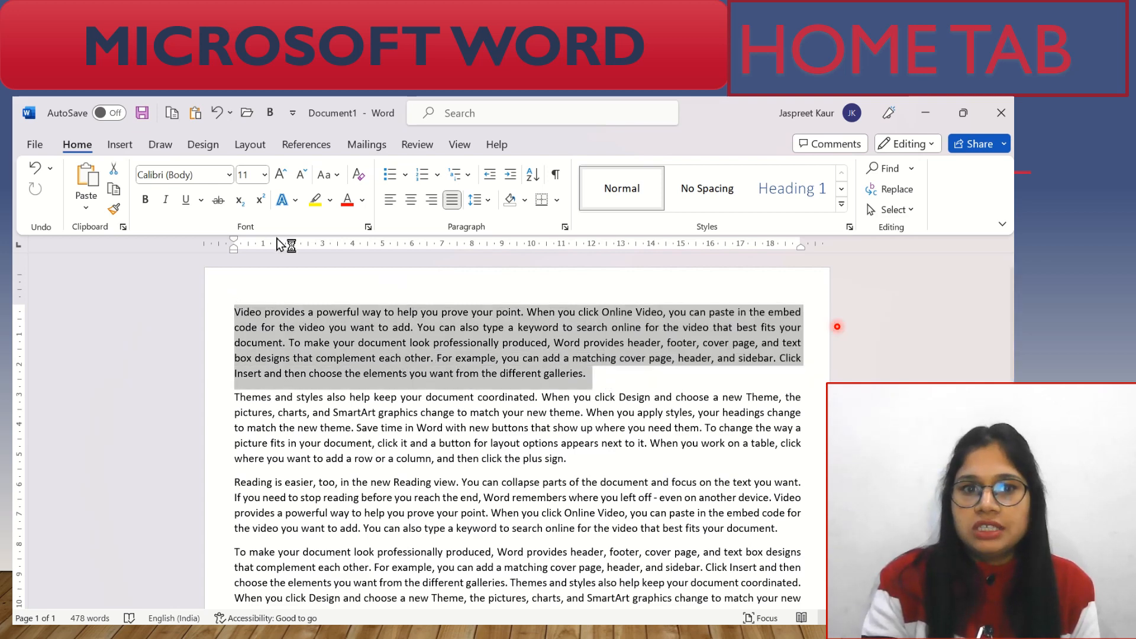
pyautogui.click(146, 199)
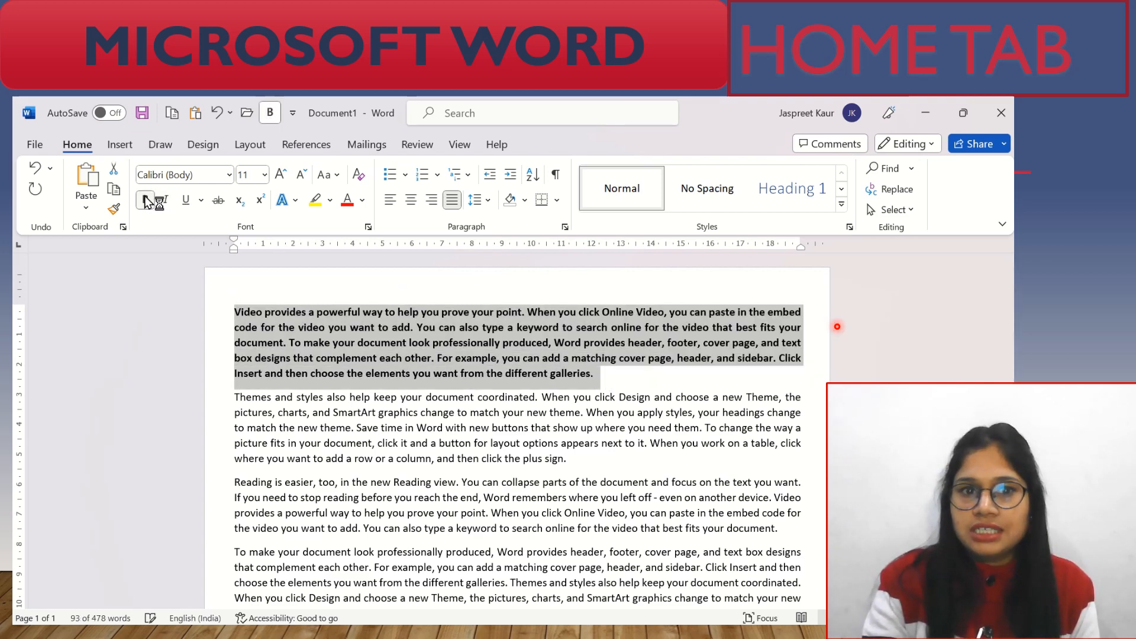
pyautogui.click(280, 175)
pyautogui.click(280, 175)
pyautogui.click(281, 174)
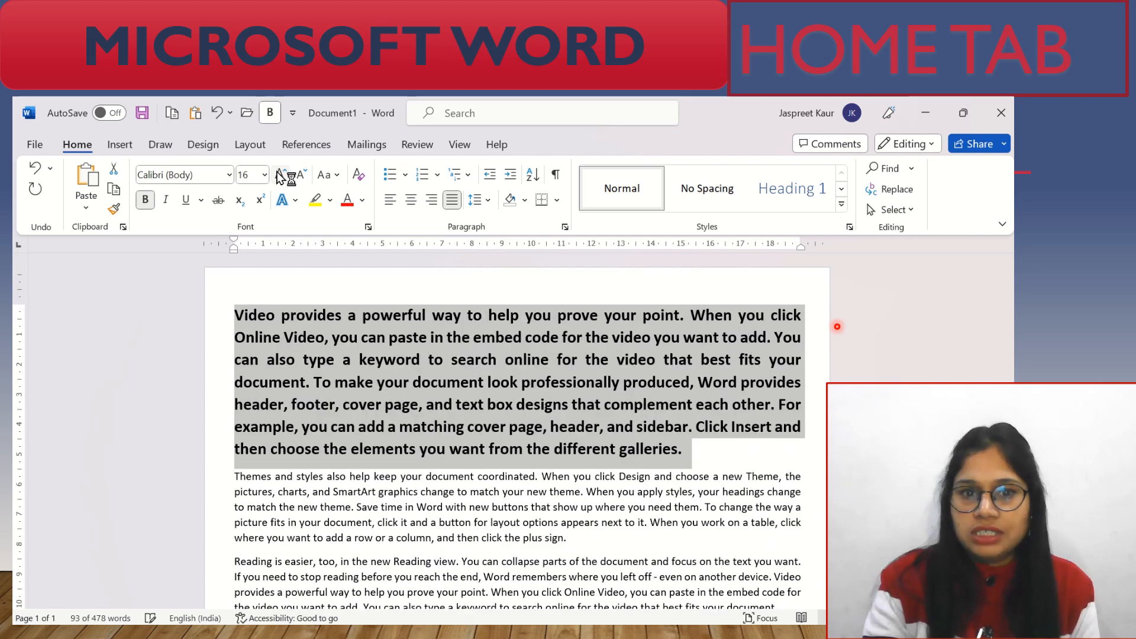
# Apply the blue gradient text effect with reflection to the first paragraph and change its text to uppercase.
pyautogui.click(289, 200)
pyautogui.click(349, 273)
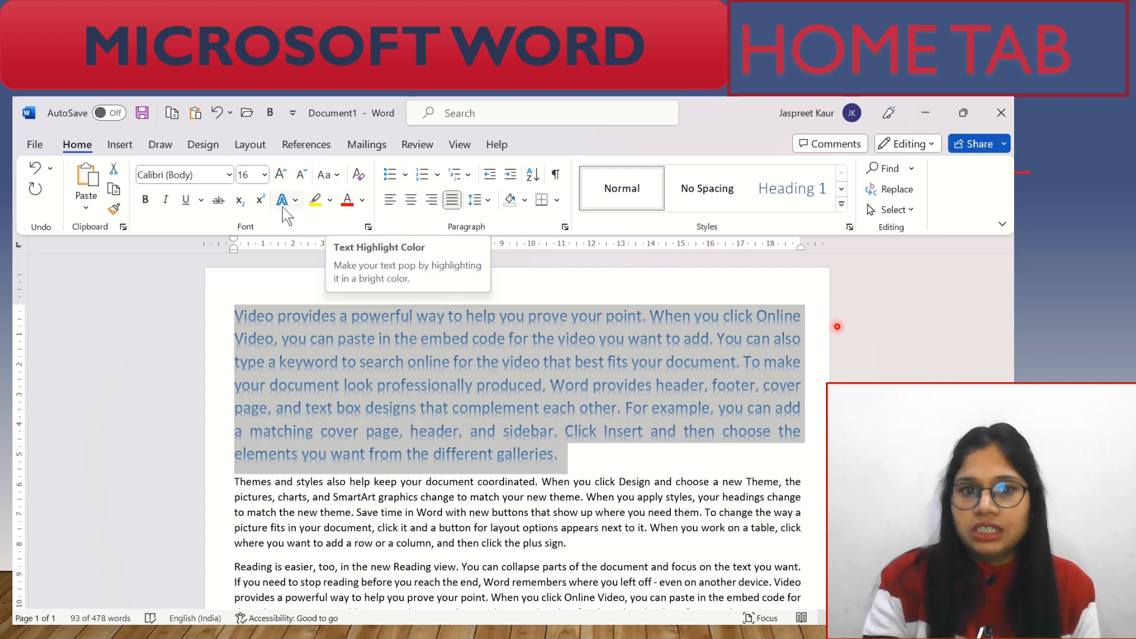
pyautogui.click(327, 175)
pyautogui.click(362, 241)
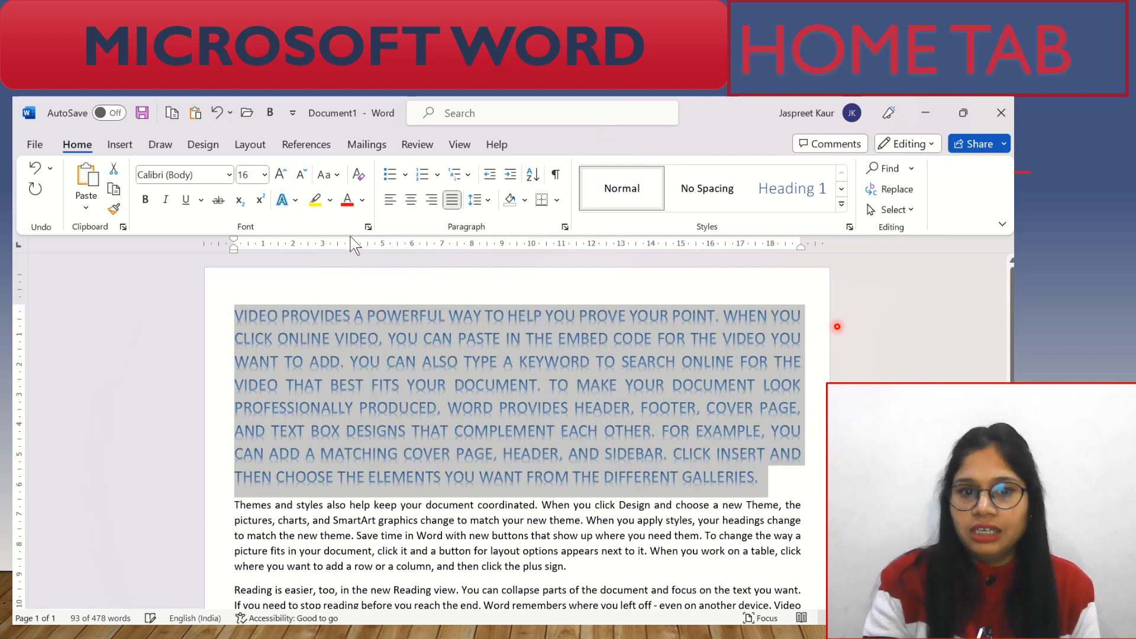
pyautogui.click(775, 485)
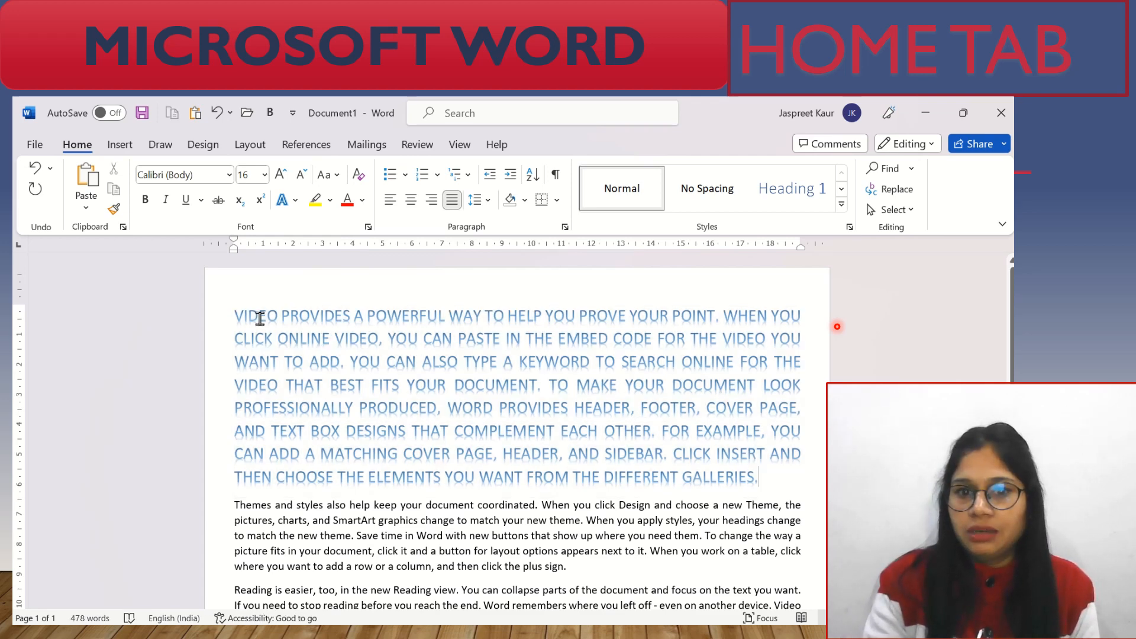
# Copy the first paragraph's formatting with Format Painter onto the last paragraph, from "Save time in Word" through "the text you want".
pyautogui.moveTo(233, 315); pyautogui.dragTo(732, 474)
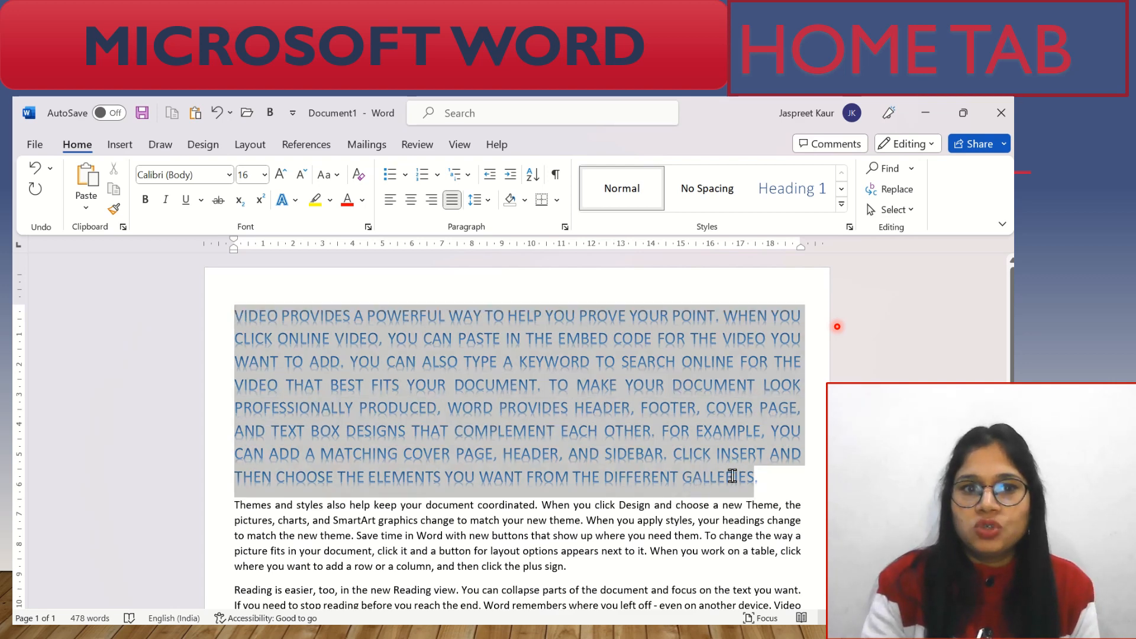
pyautogui.click(113, 210)
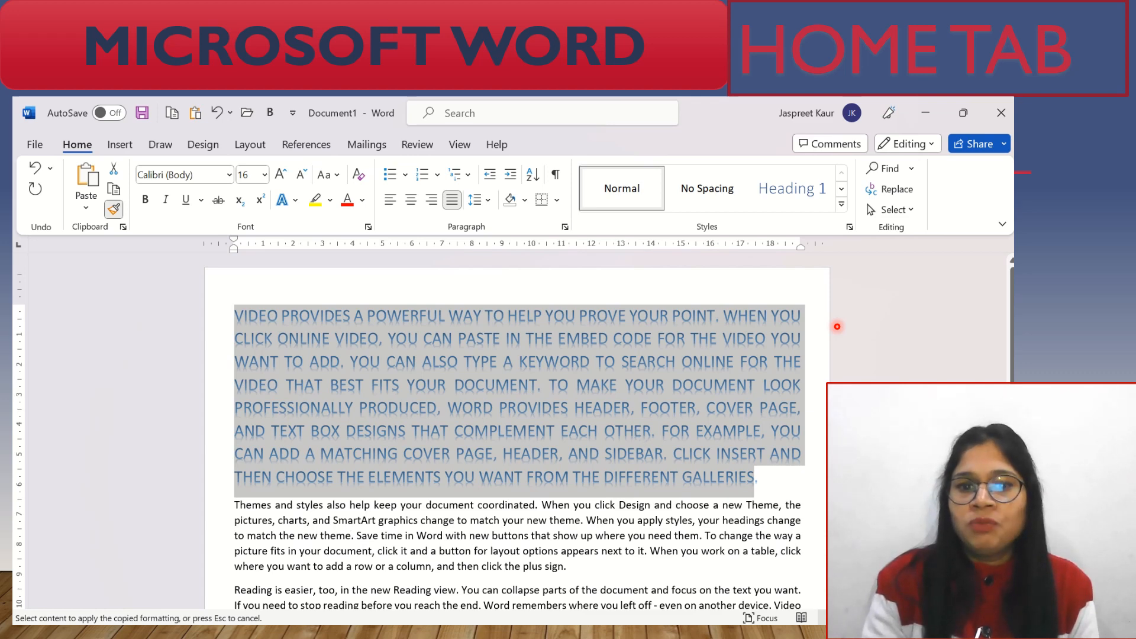
pyautogui.moveTo(1013, 350); pyautogui.dragTo(1013, 489)
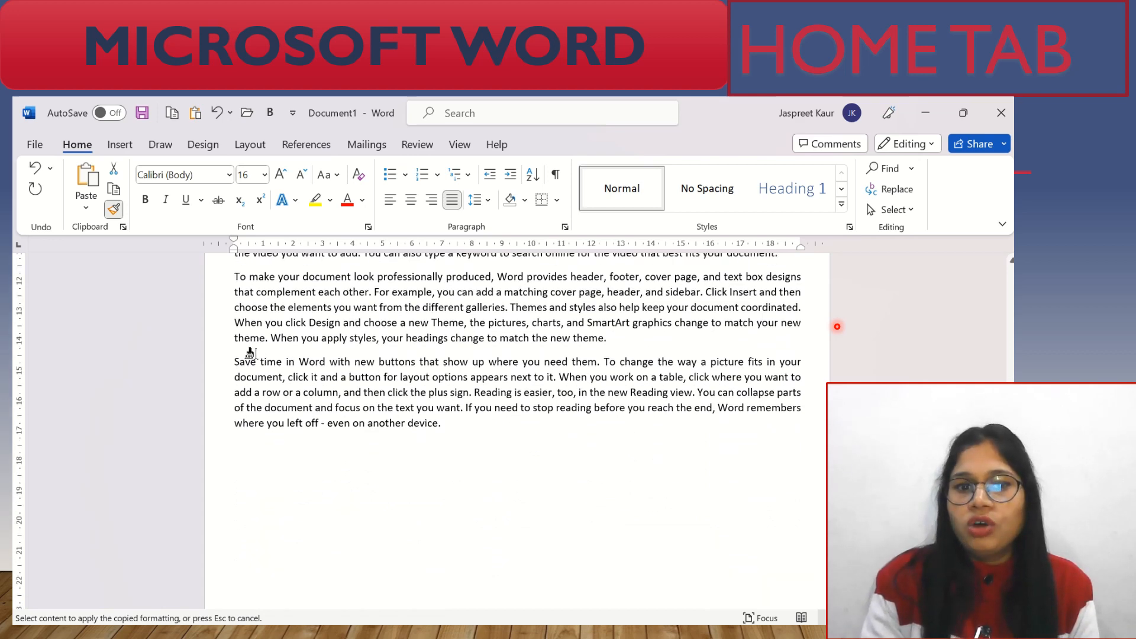
pyautogui.moveTo(250, 360)
pyautogui.mouseDown()
pyautogui.moveTo(376, 377)
pyautogui.moveTo(464, 408)
pyautogui.mouseUp()
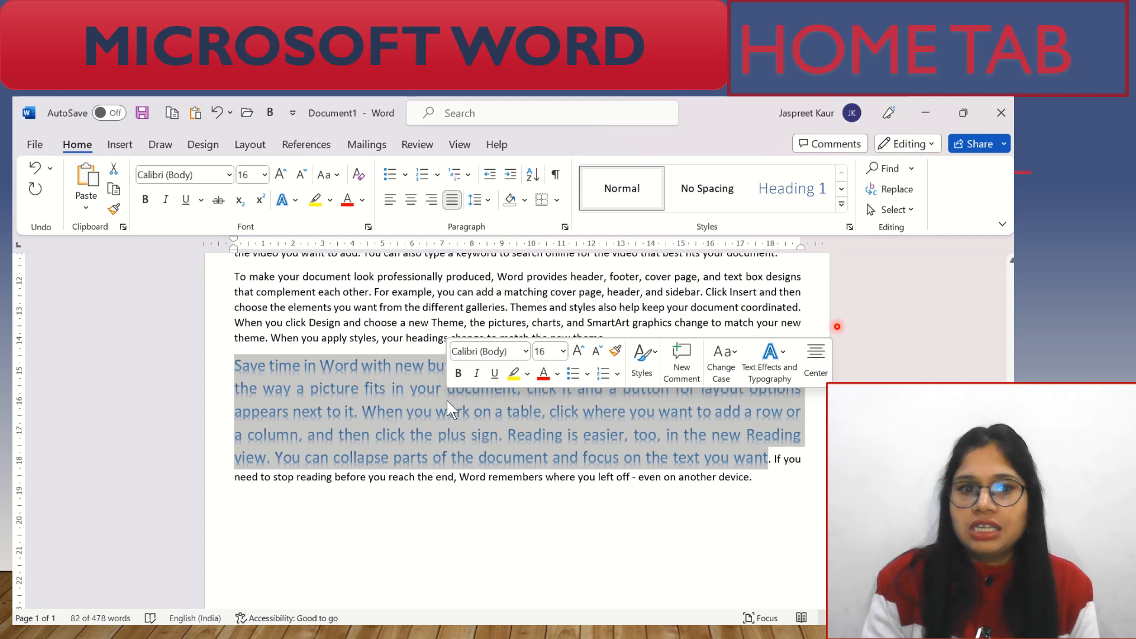
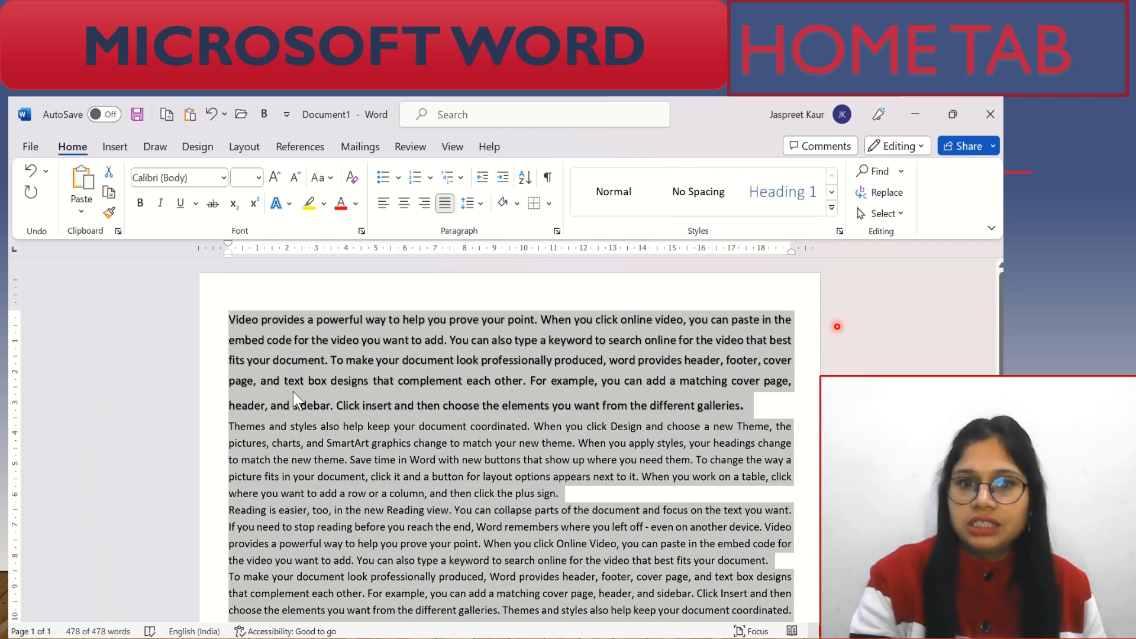
# Try left, centred and right alignment on the whole document, and return the text to justified alignment.
pyautogui.click(387, 208)
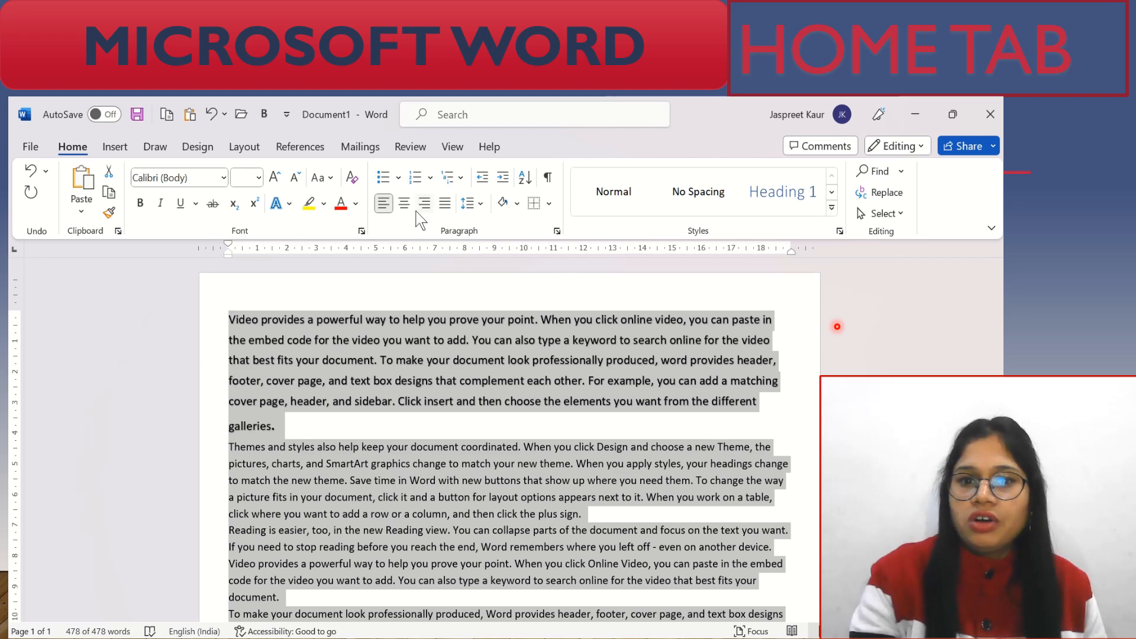
pyautogui.click(404, 203)
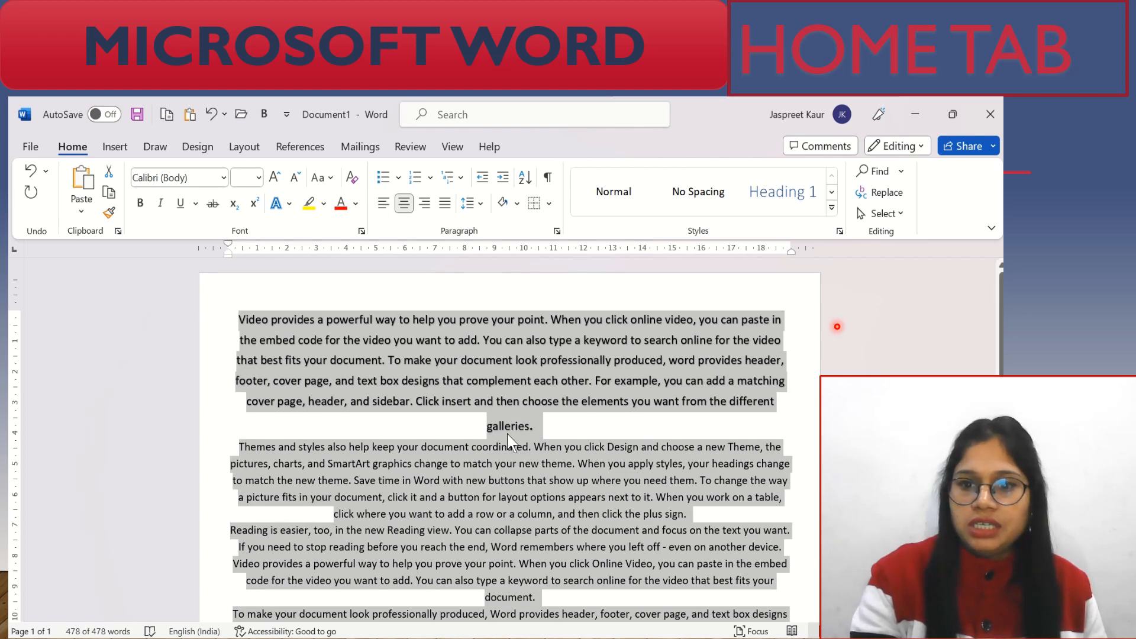
pyautogui.click(424, 203)
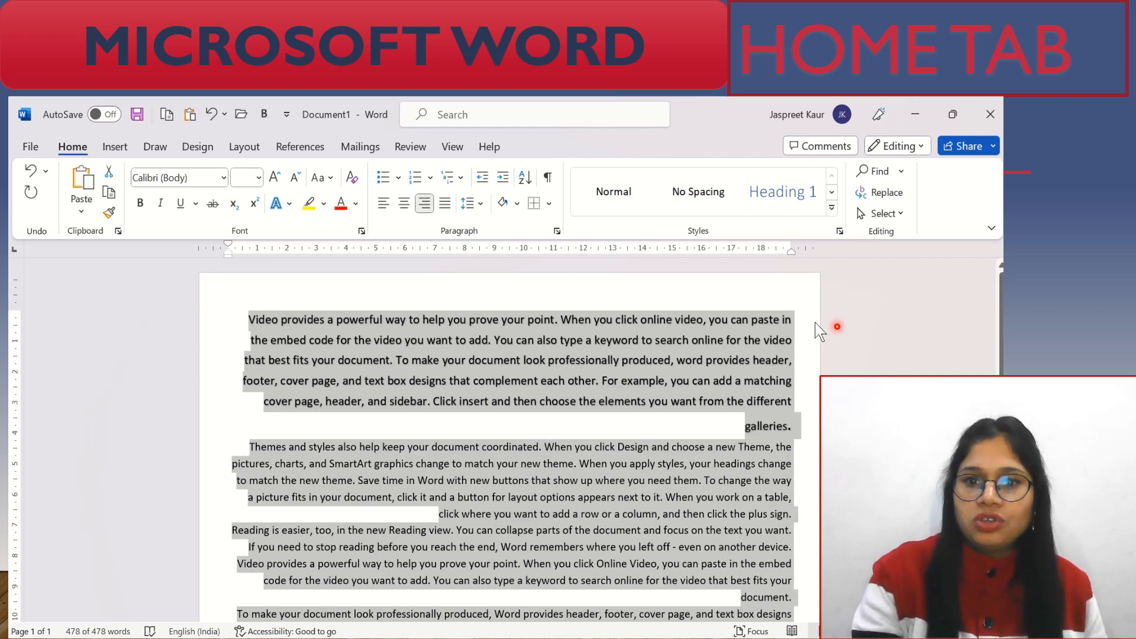
pyautogui.click(445, 203)
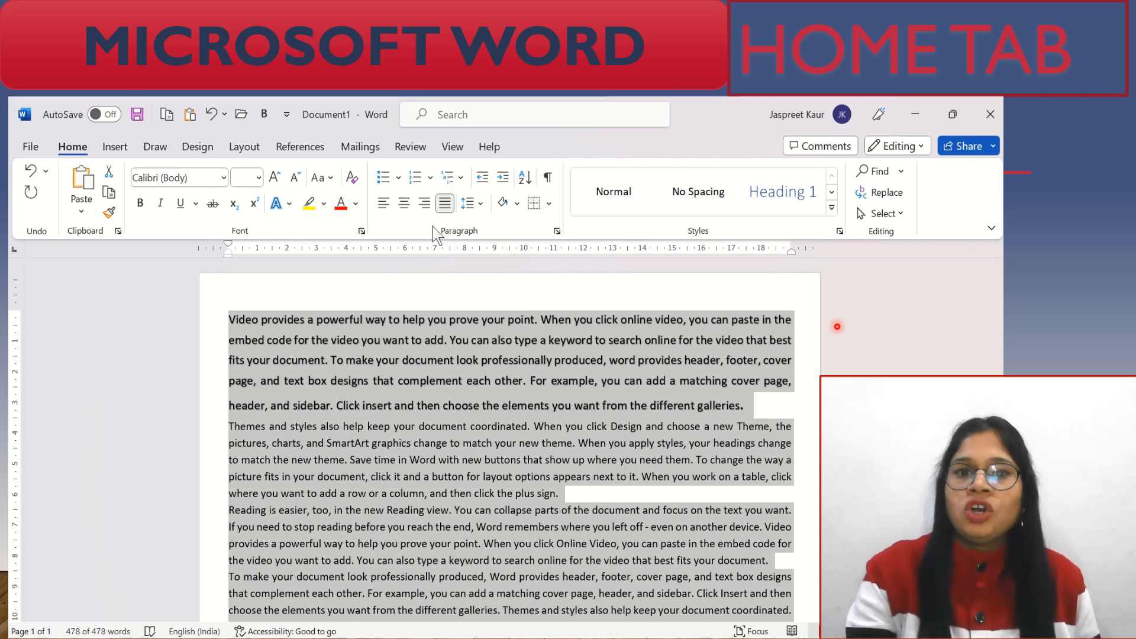
# Set the whole document to 1.5 line spacing with 6 pt after paragraphs, allowing space between paragraphs of the same style.
pyautogui.click(481, 204)
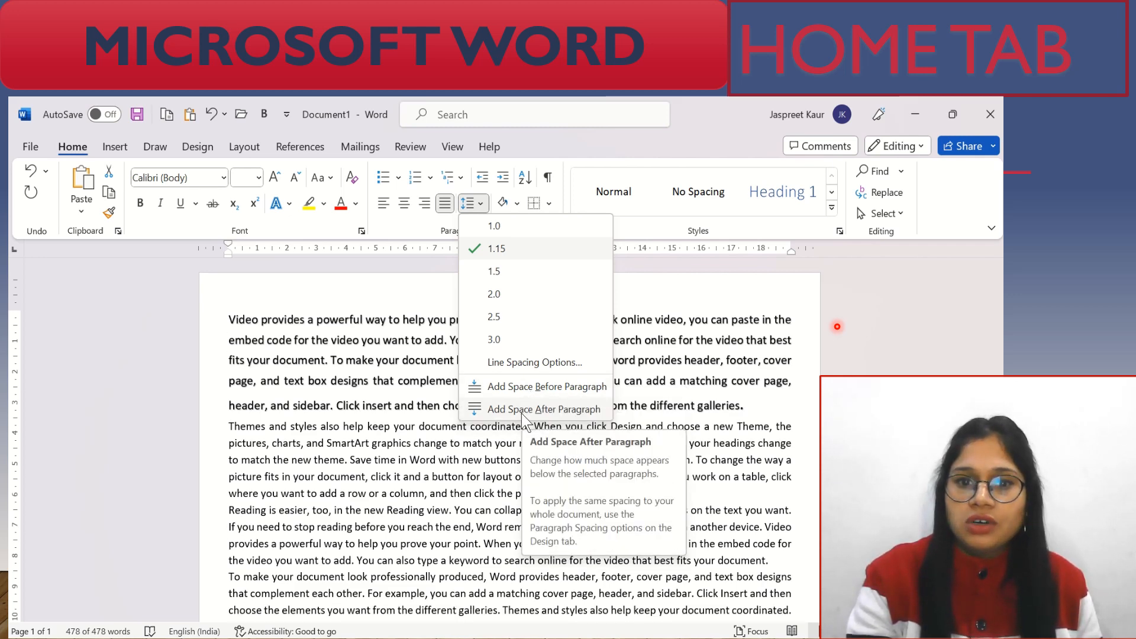
pyautogui.hotkey('ctrl', 'a')
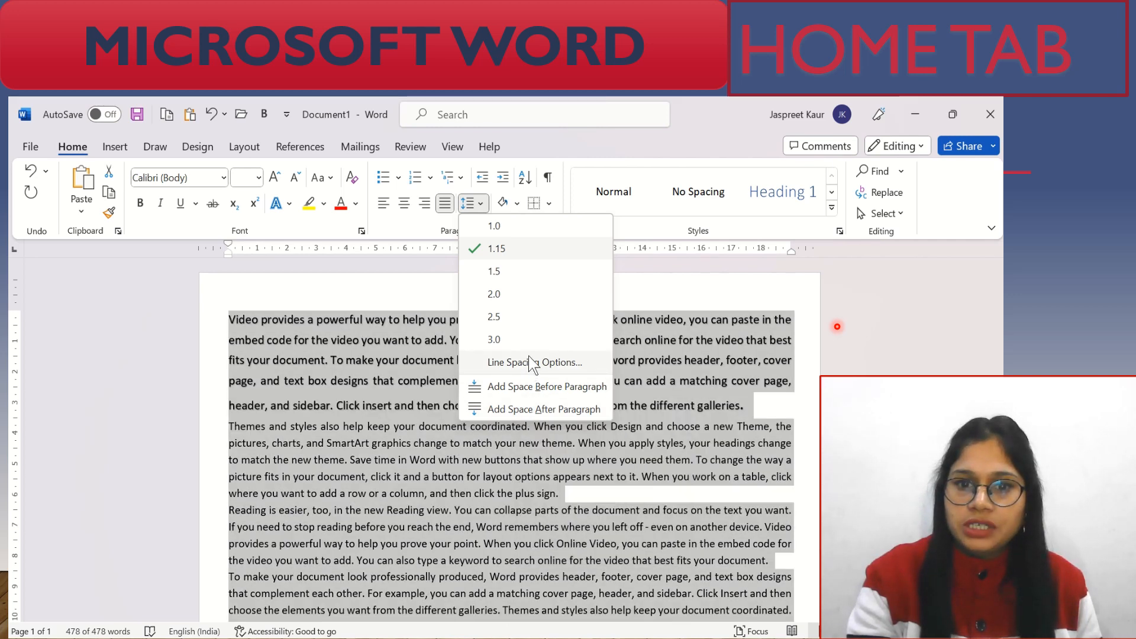
pyautogui.click(529, 362)
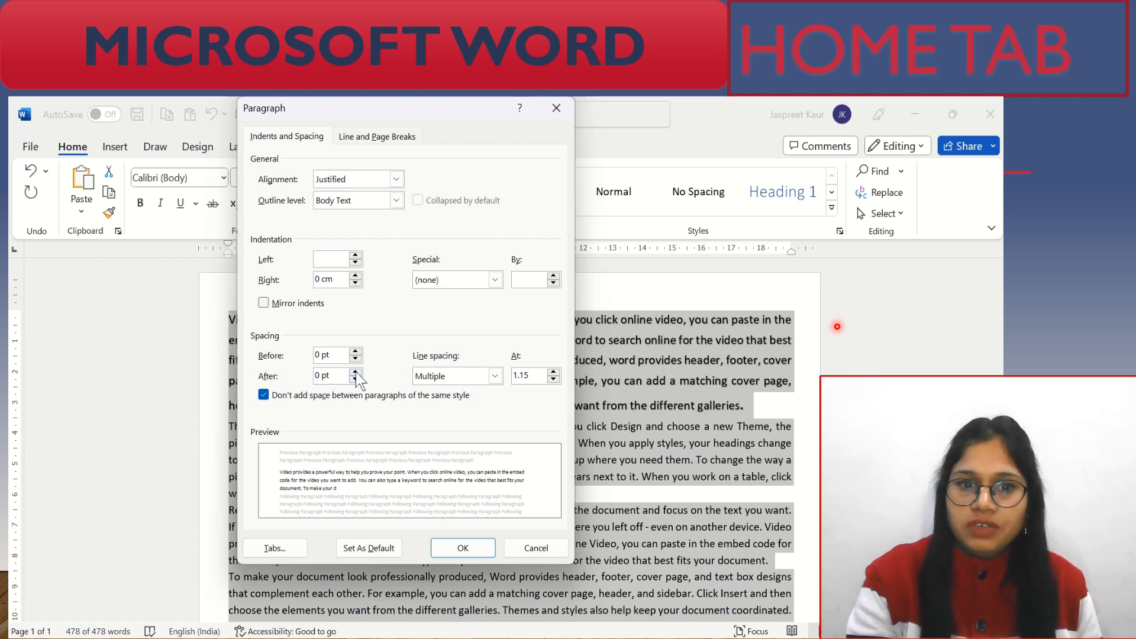
pyautogui.click(493, 376)
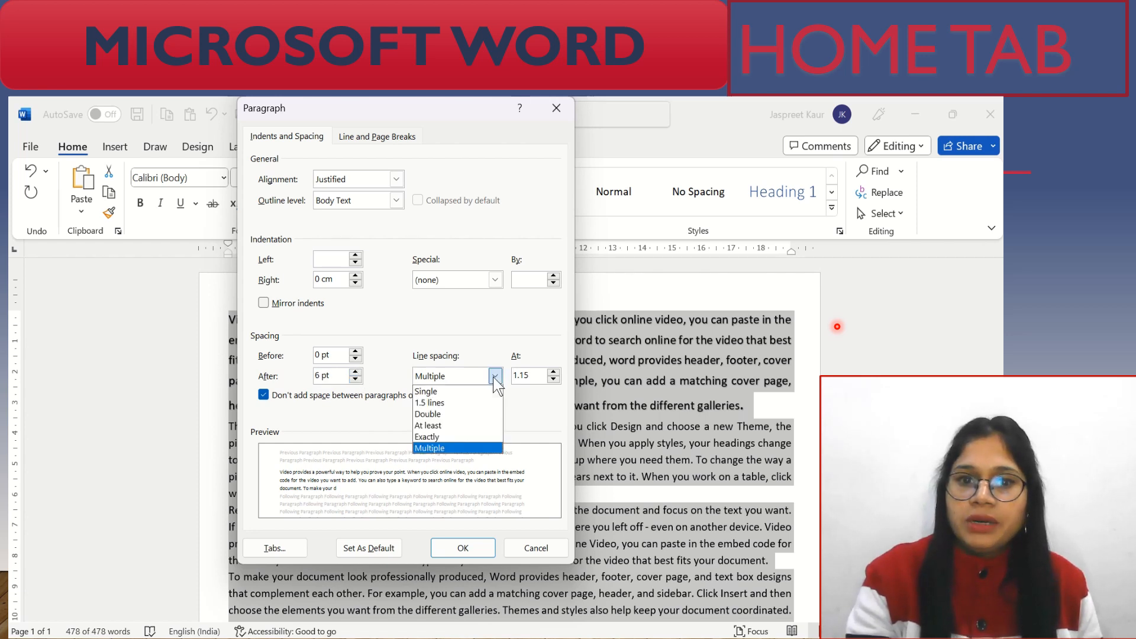
pyautogui.click(470, 403)
pyautogui.click(264, 395)
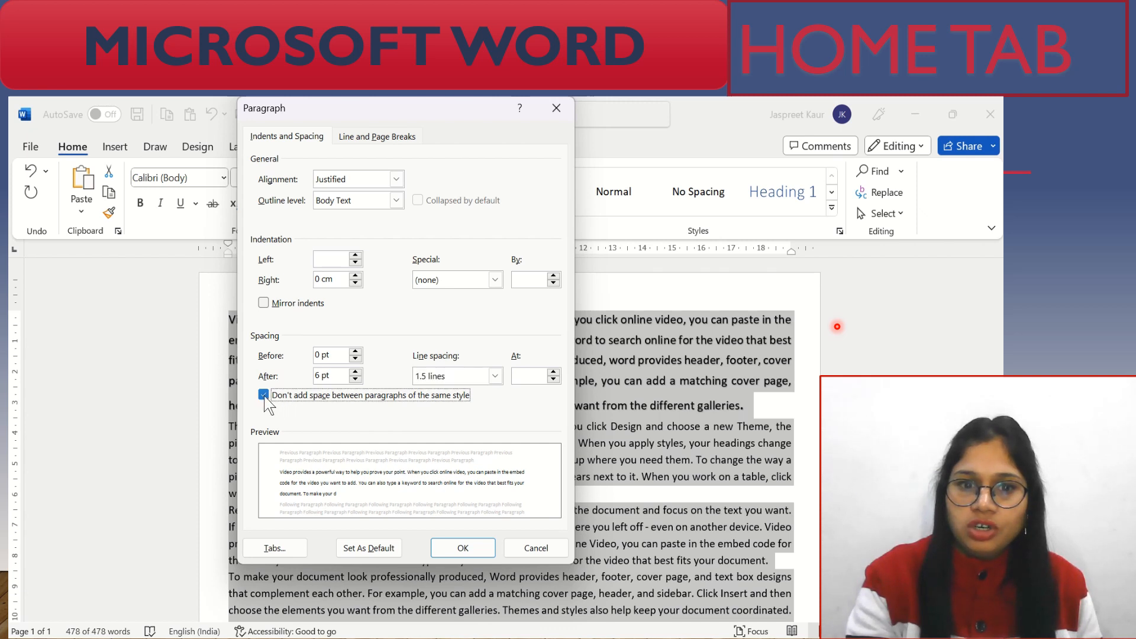
pyautogui.click(264, 395)
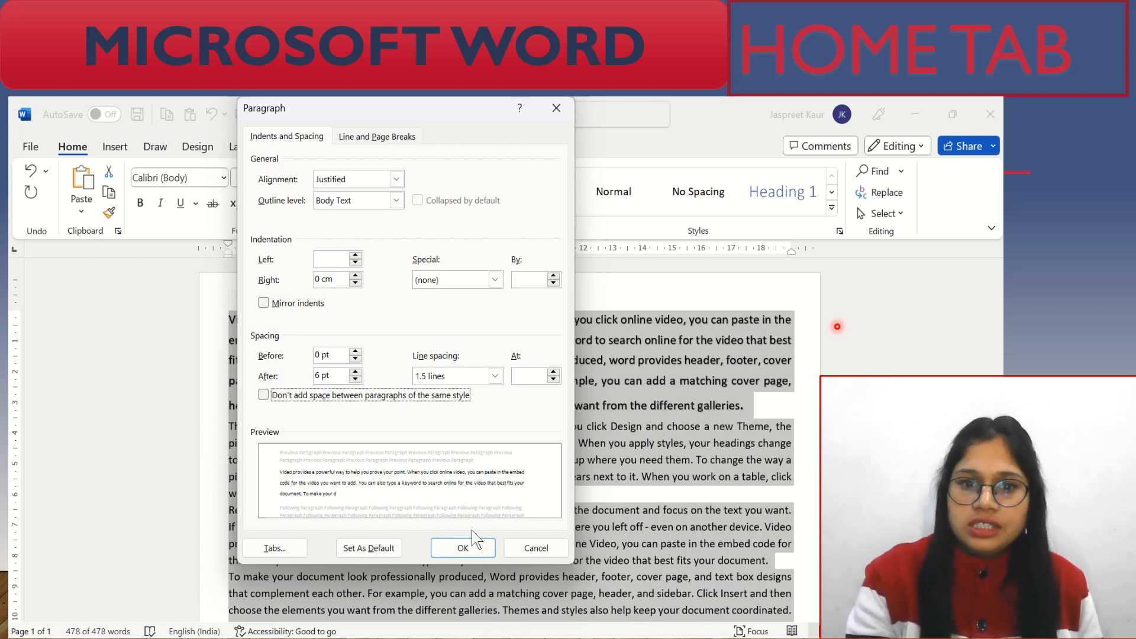
pyautogui.click(471, 551)
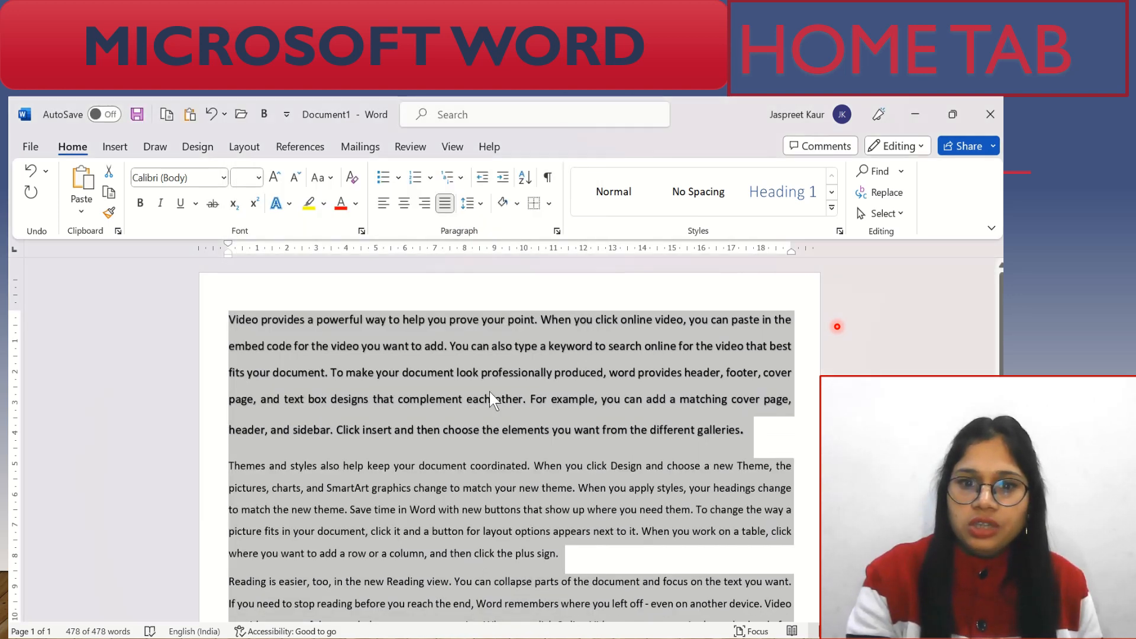
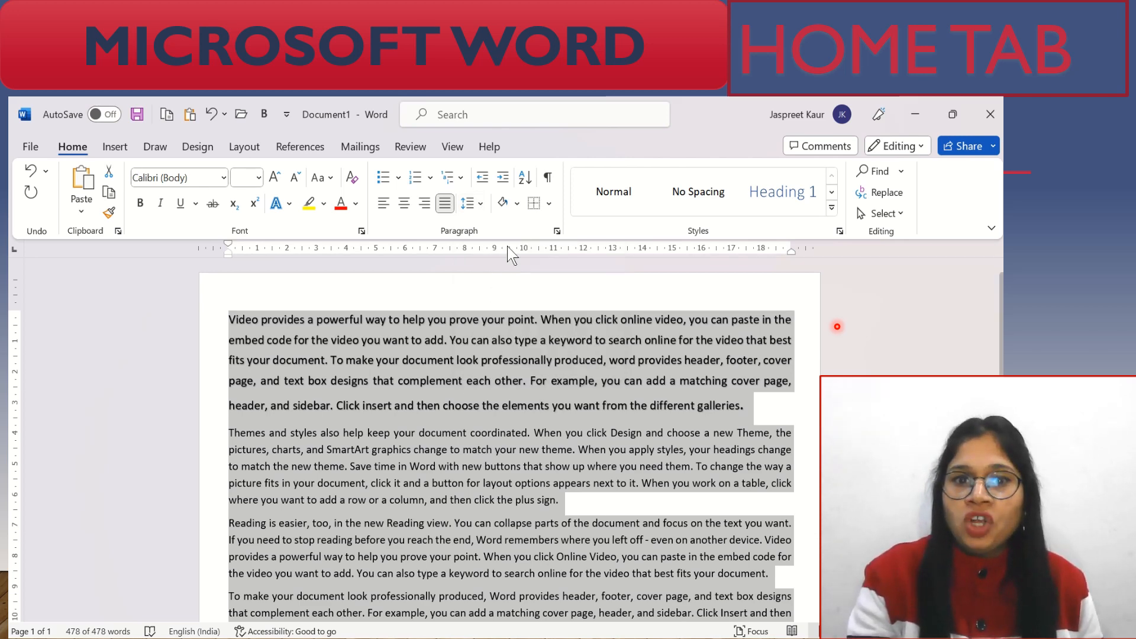
# Shade the background of the first paragraph light grey.
pyautogui.click(405, 328)
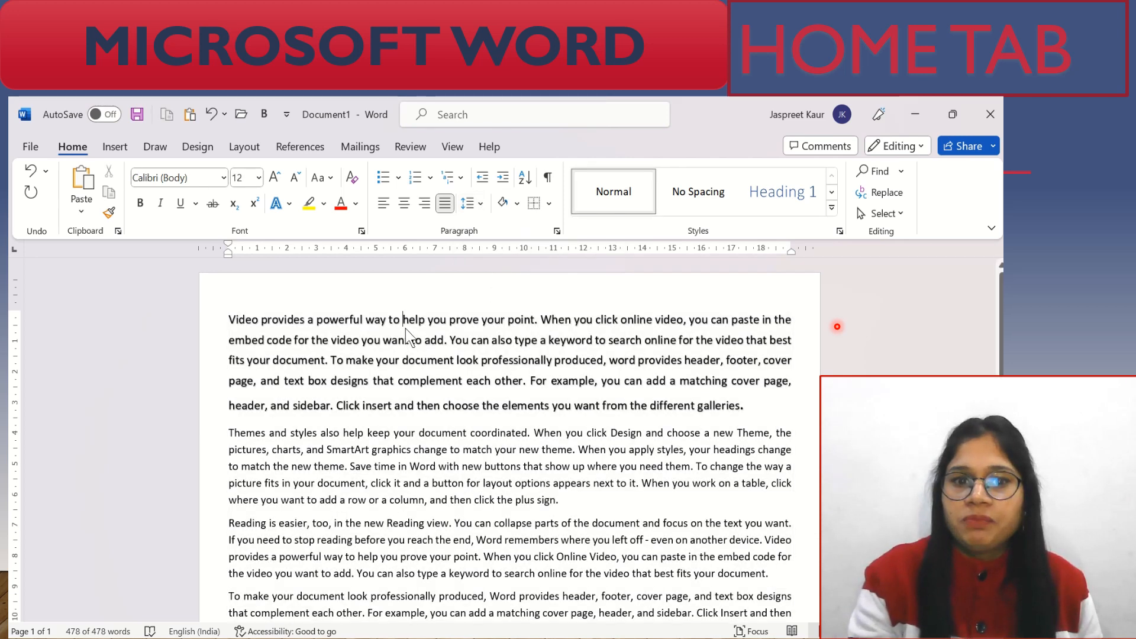
pyautogui.moveTo(225, 320); pyautogui.dragTo(750, 403)
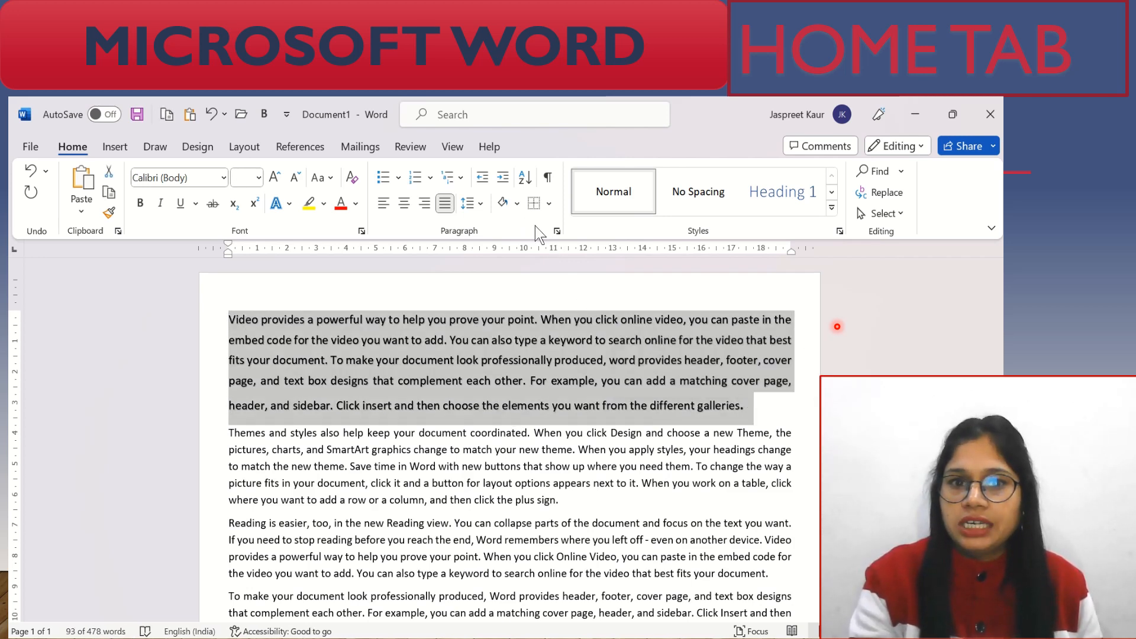
pyautogui.click(517, 204)
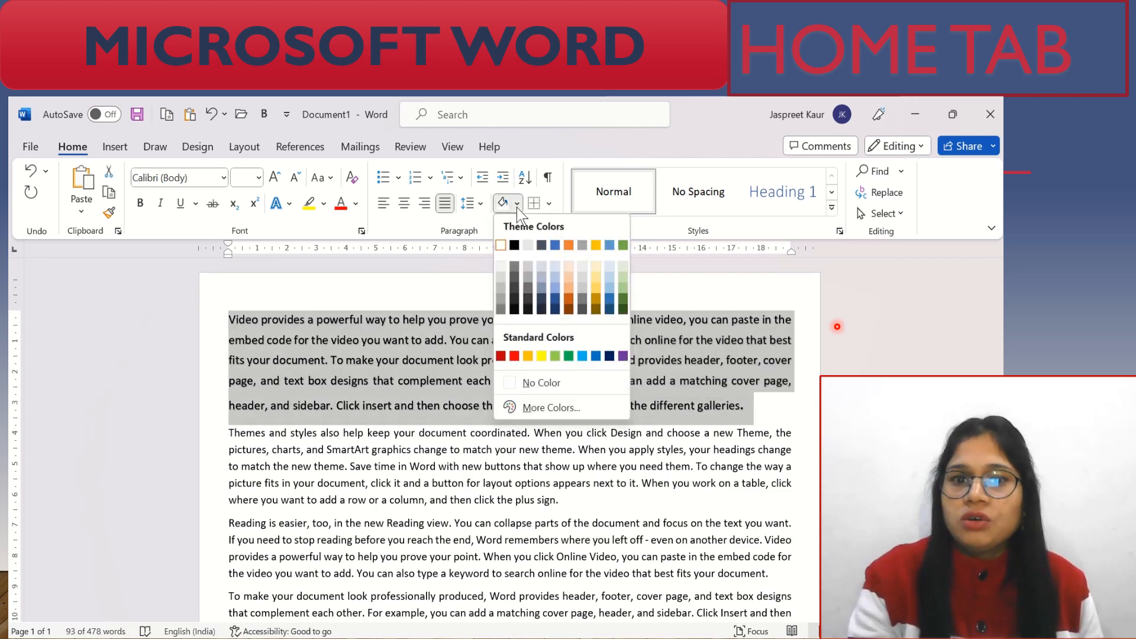
pyautogui.click(583, 278)
pyautogui.click(433, 451)
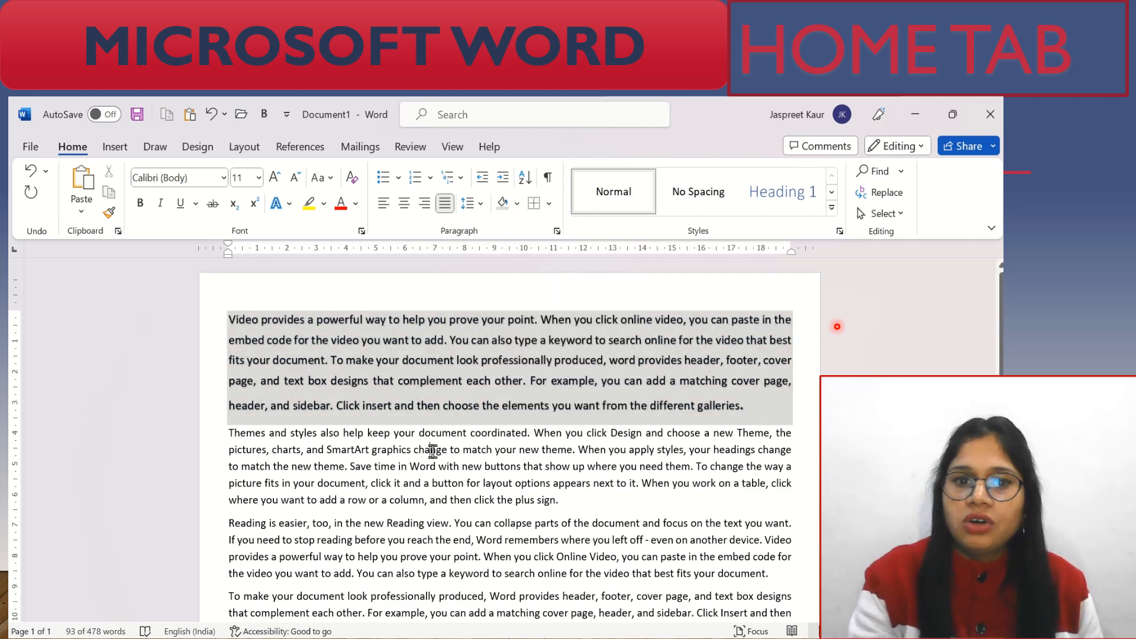
# Shade the background of the second paragraph, starting "Themes and styles", light blue.
pyautogui.moveTo(227, 429)
pyautogui.mouseDown()
pyautogui.moveTo(509, 500)
pyautogui.moveTo(565, 500)
pyautogui.mouseUp()
pyautogui.click(517, 204)
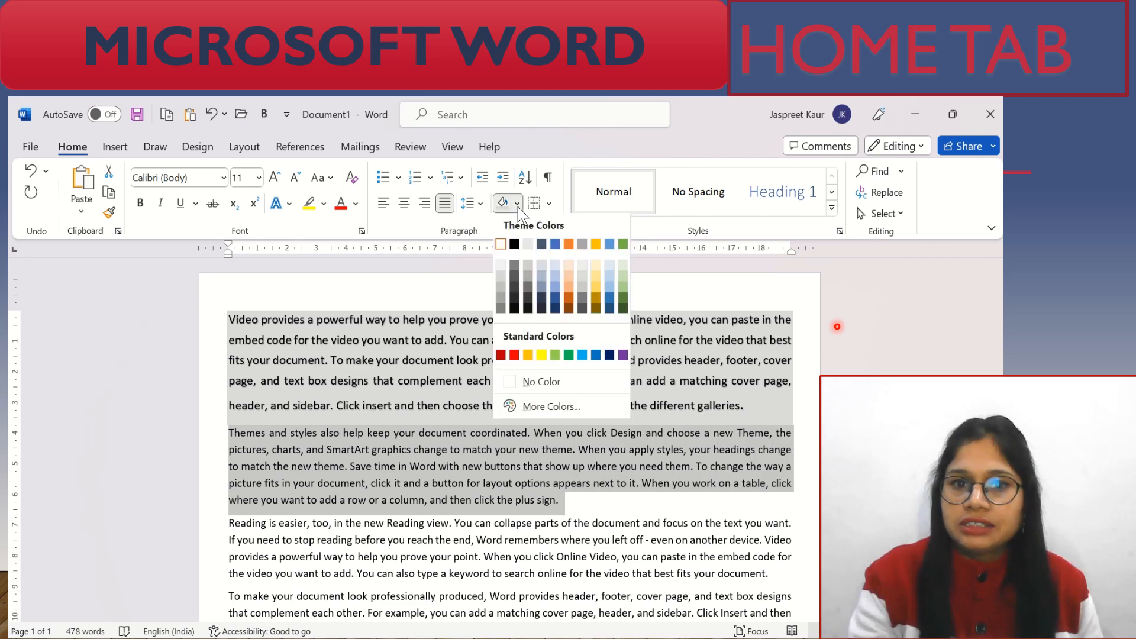
pyautogui.click(608, 291)
pyautogui.click(528, 535)
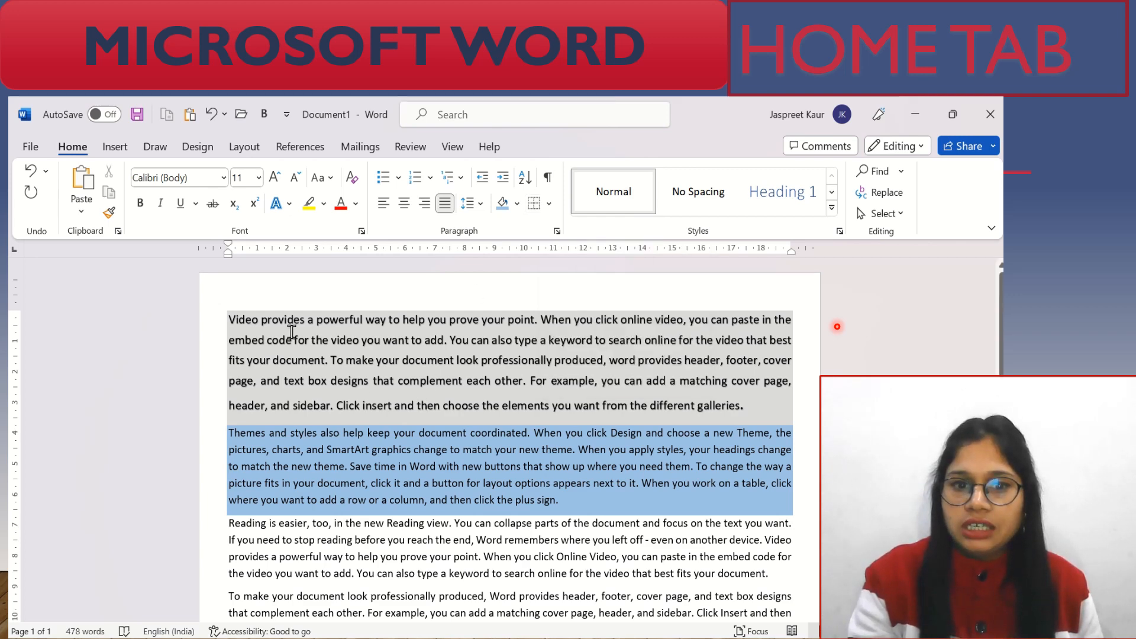
# Put outside borders around the first paragraph, and apply all borders to every paragraph in the document.
pyautogui.moveTo(228, 316); pyautogui.dragTo(742, 405)
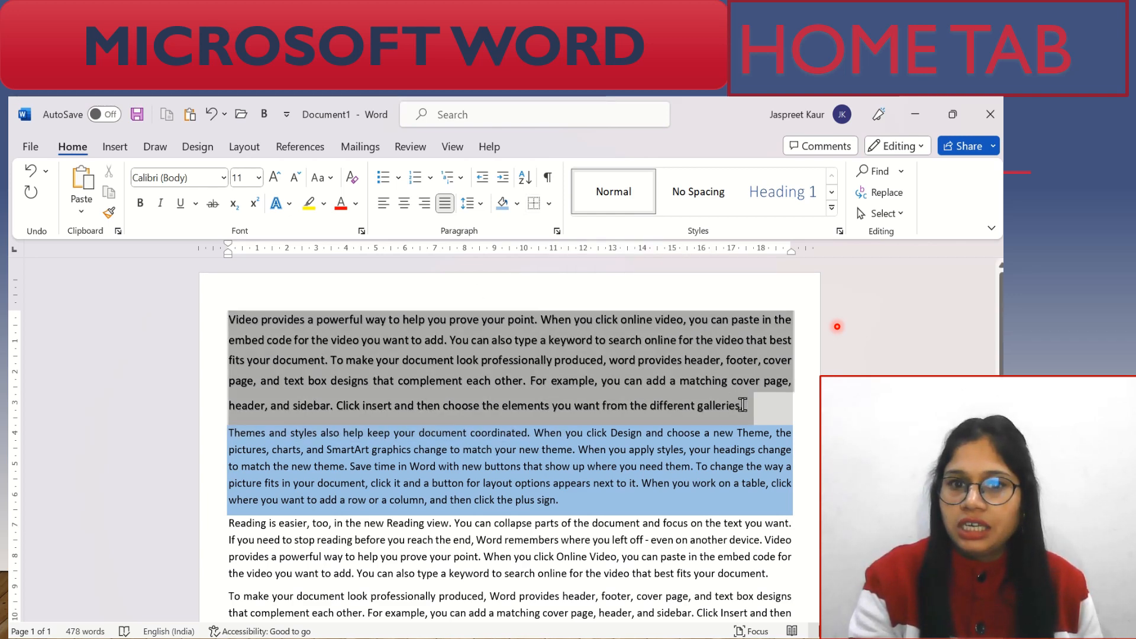
pyautogui.click(549, 204)
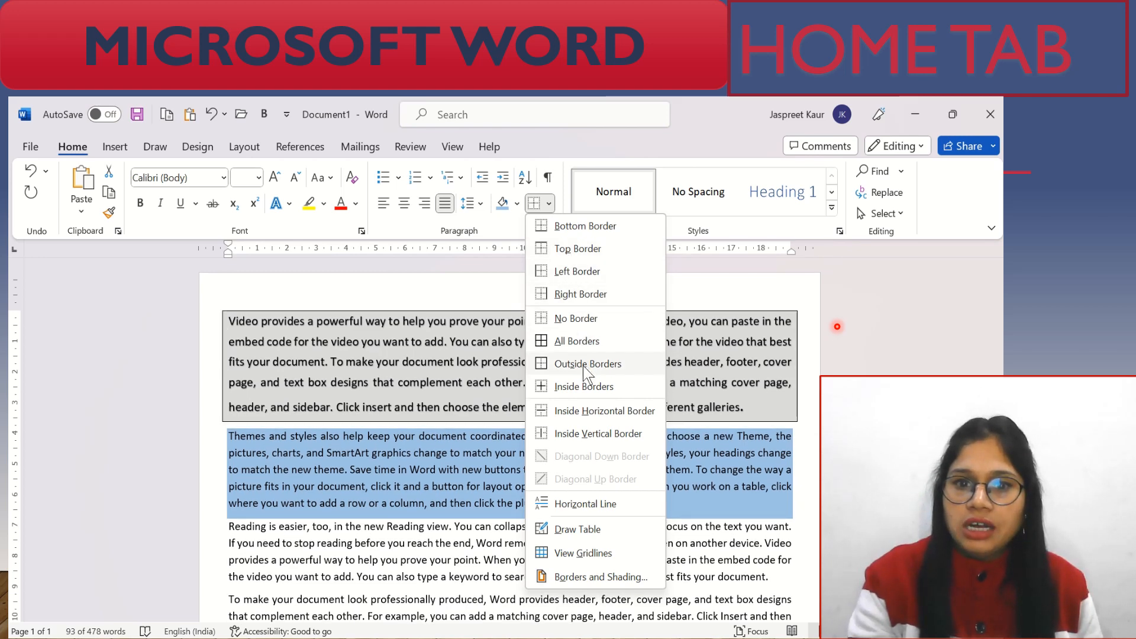
pyautogui.click(583, 365)
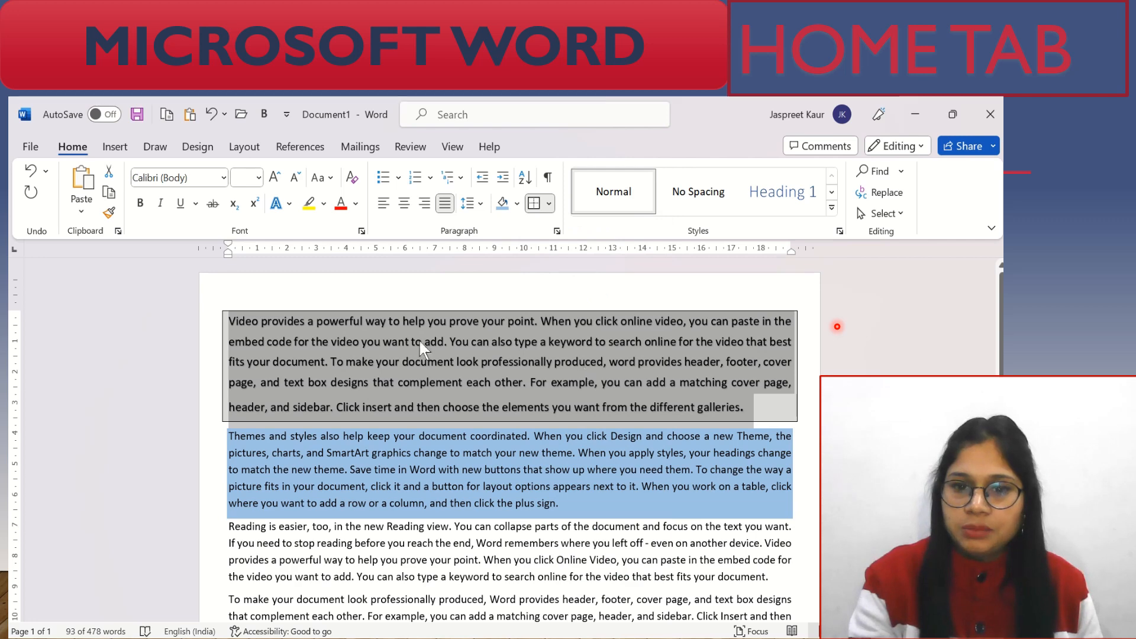
pyautogui.click(336, 489)
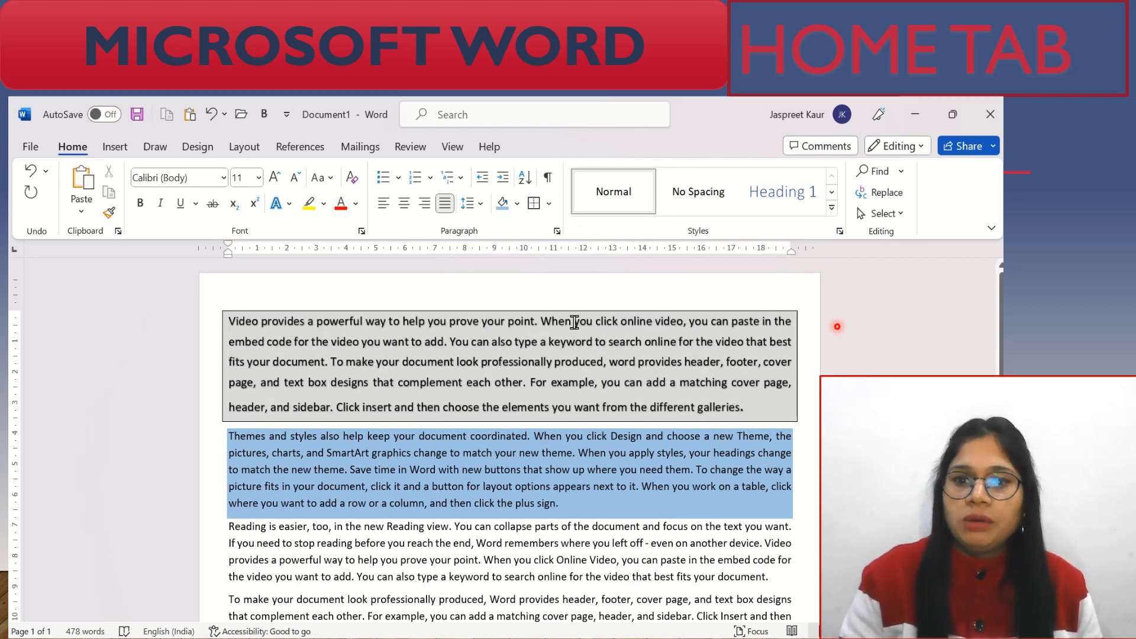
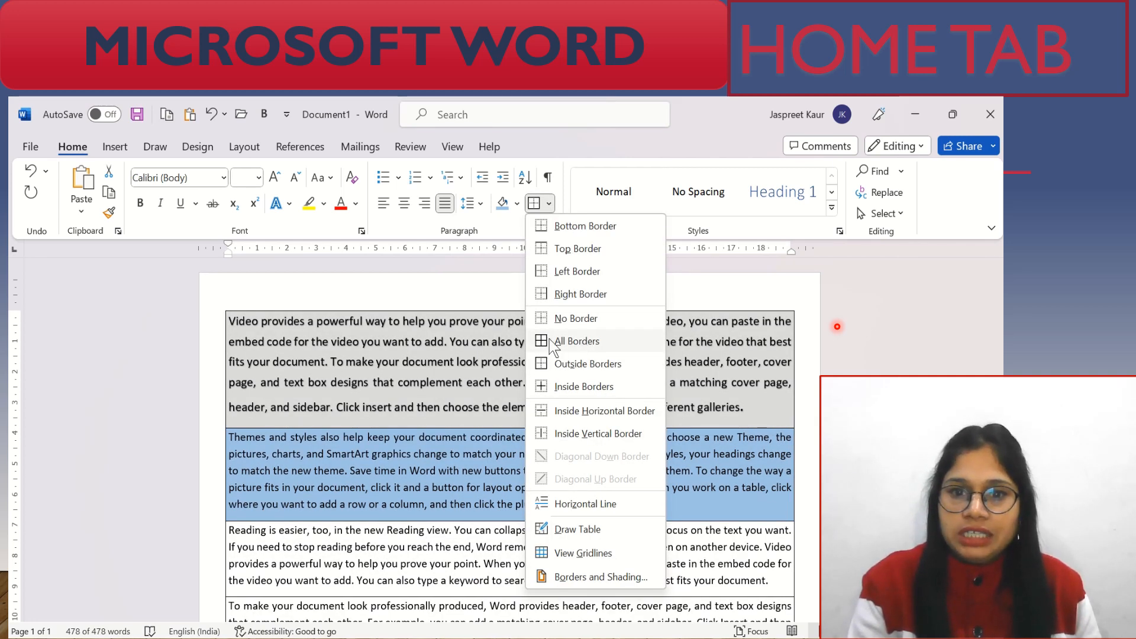
pyautogui.click(576, 341)
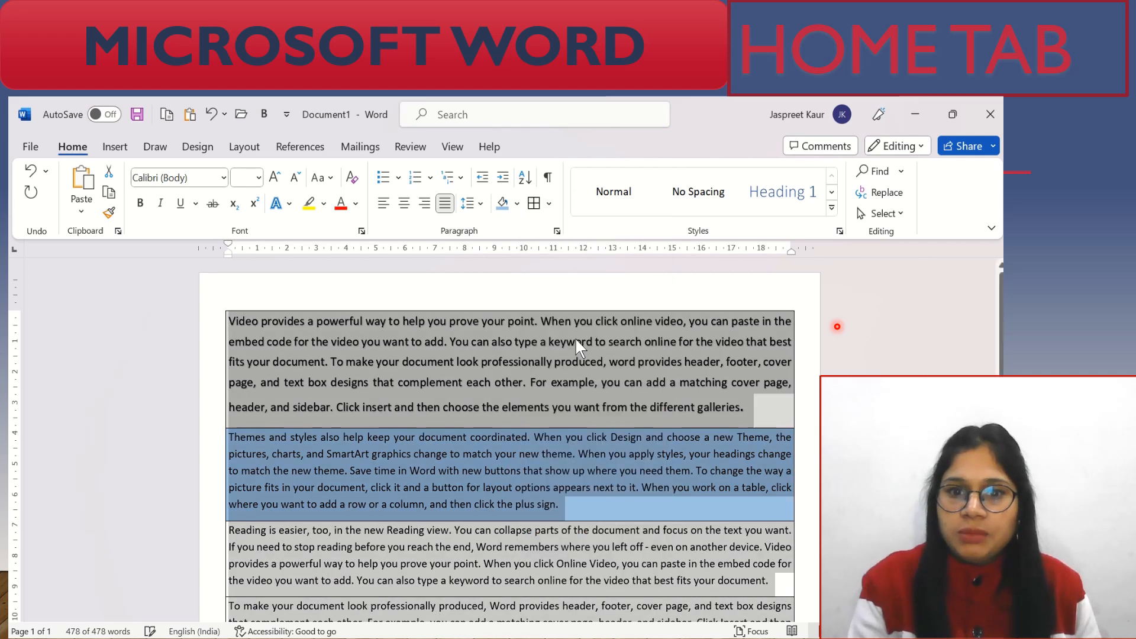
# Remove the borders from the text paragraphs with the No Border option.
pyautogui.click(810, 334)
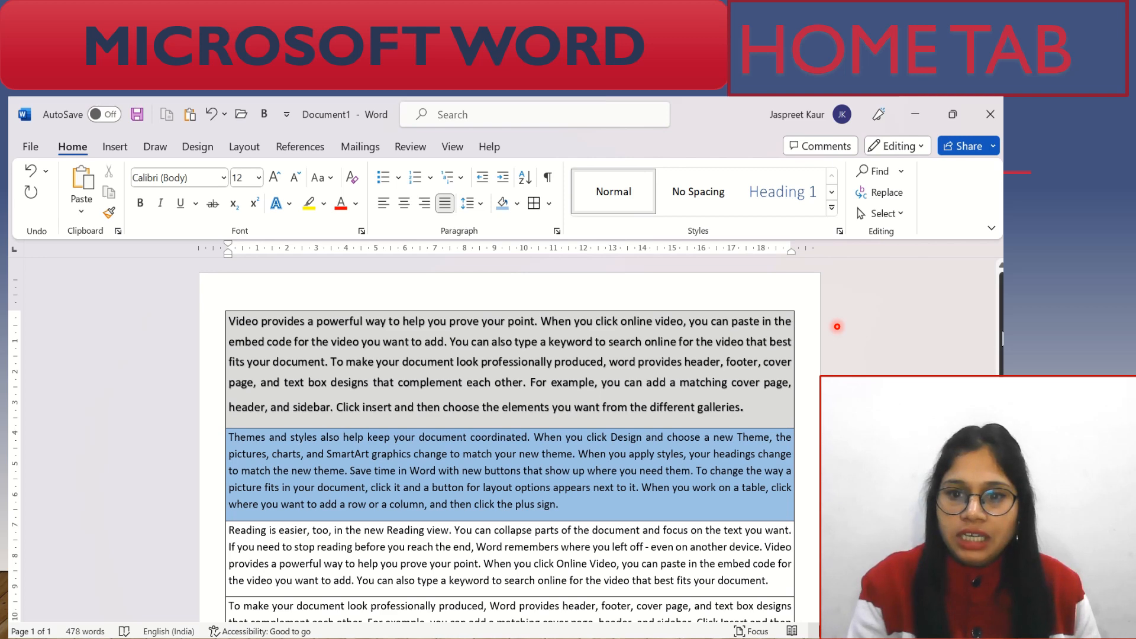
pyautogui.scroll(-5, 837, 326)
pyautogui.scroll(5, 838, 326)
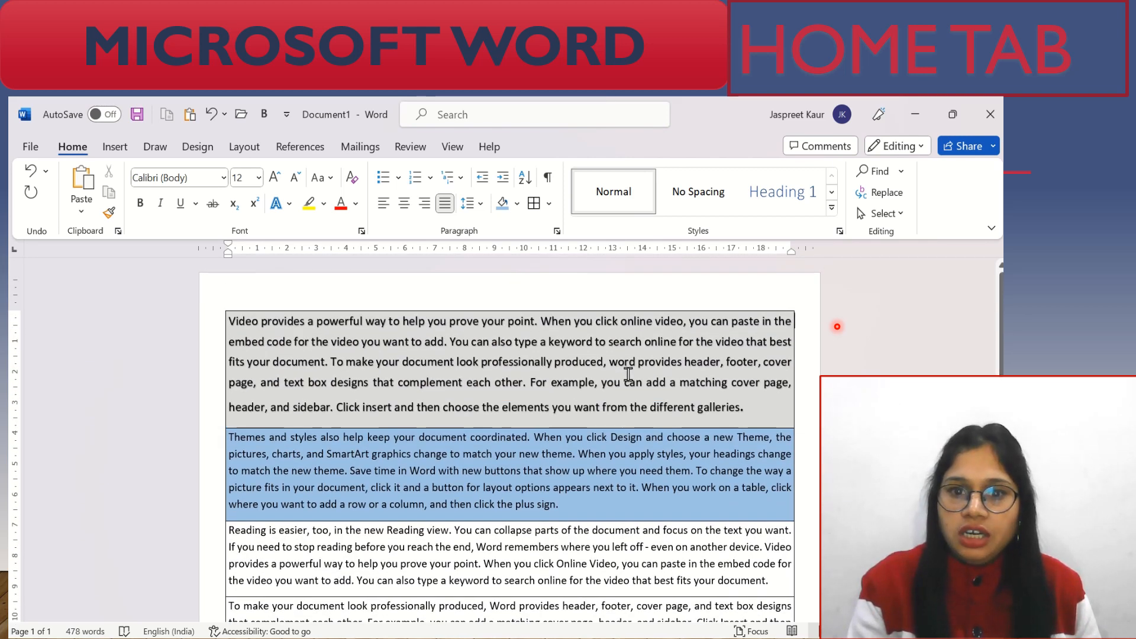
pyautogui.click(549, 204)
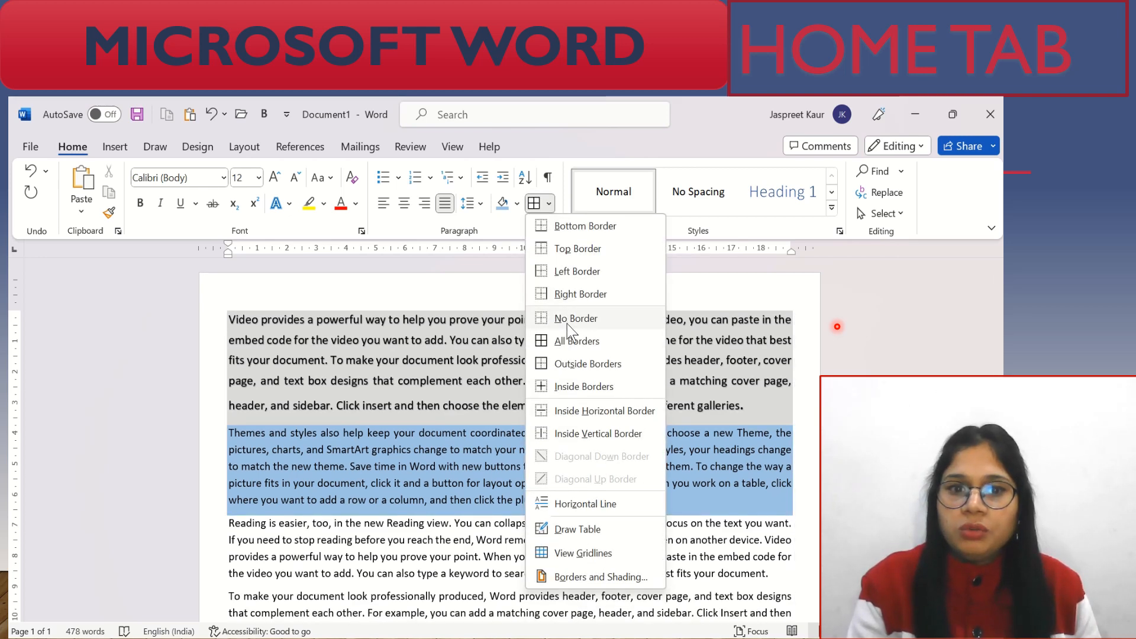
pyautogui.click(566, 324)
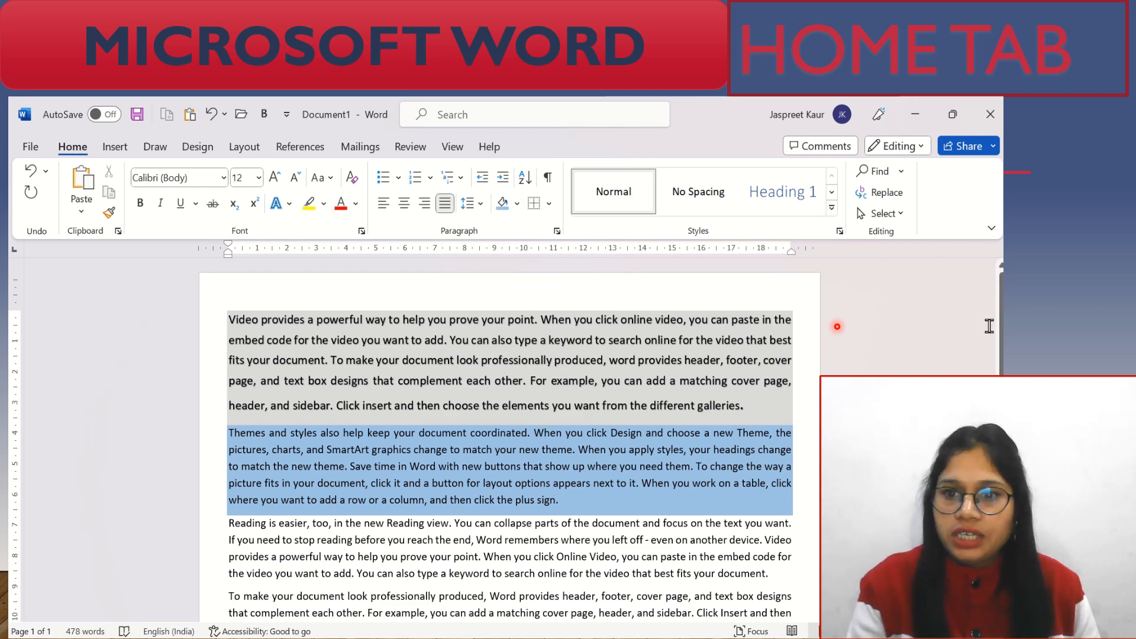
# Below the empty bordered boxes, add the placeholder lines Cvfbg, Sdfg, Sfdgf, Asdzfdxgf, Adsfg and ghd, each on its own line.
pyautogui.scroll(-10, 339, 433)
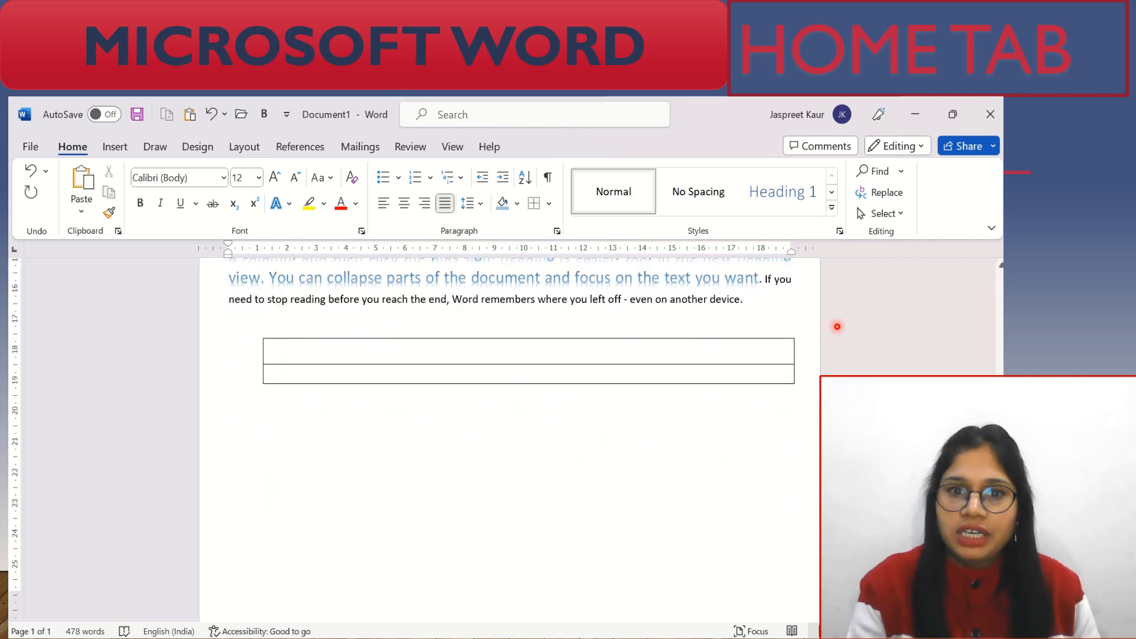
pyautogui.click(288, 413)
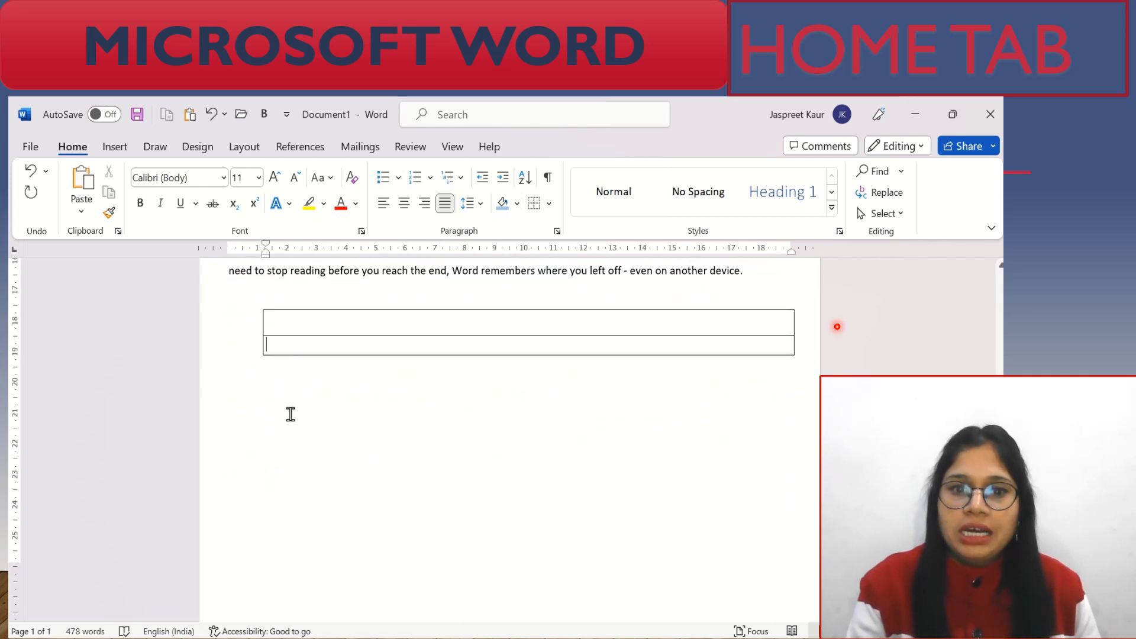
pyautogui.doubleClick(283, 384)
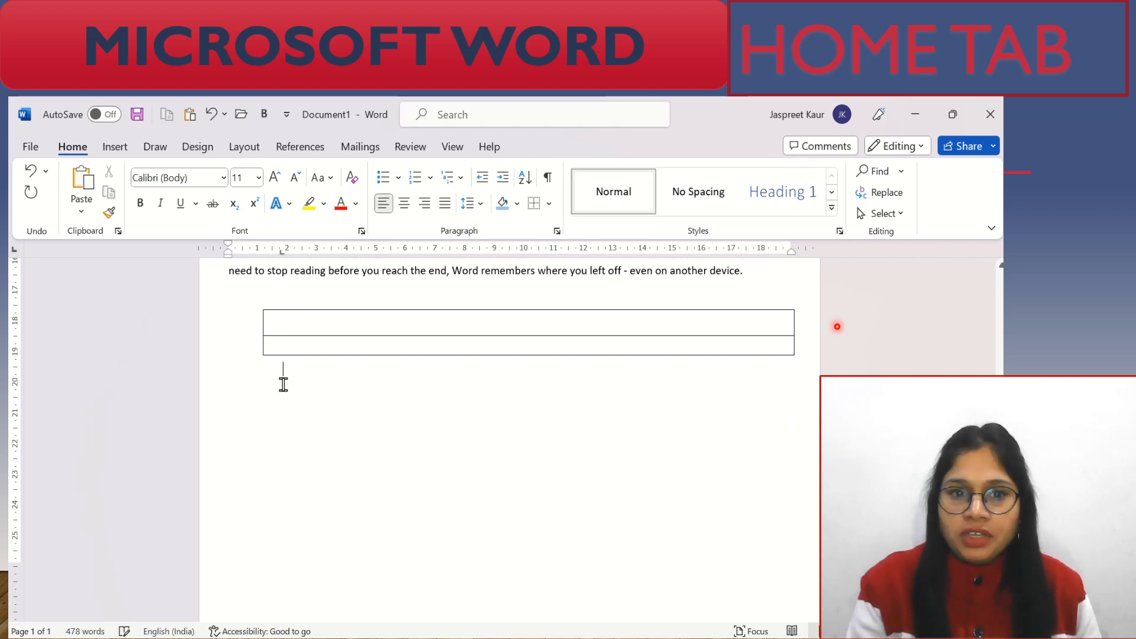
pyautogui.hotkey('ctrl', 'z')
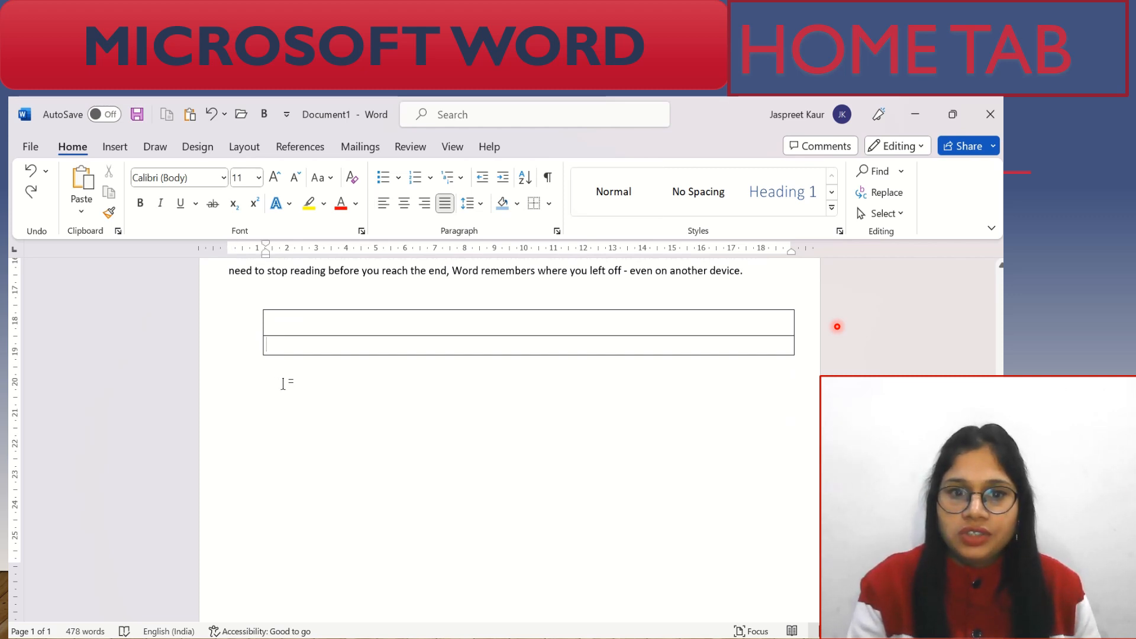
pyautogui.doubleClick(283, 384)
pyautogui.write('cvfbg')
pyautogui.press('Return')
pyautogui.write('sdf')
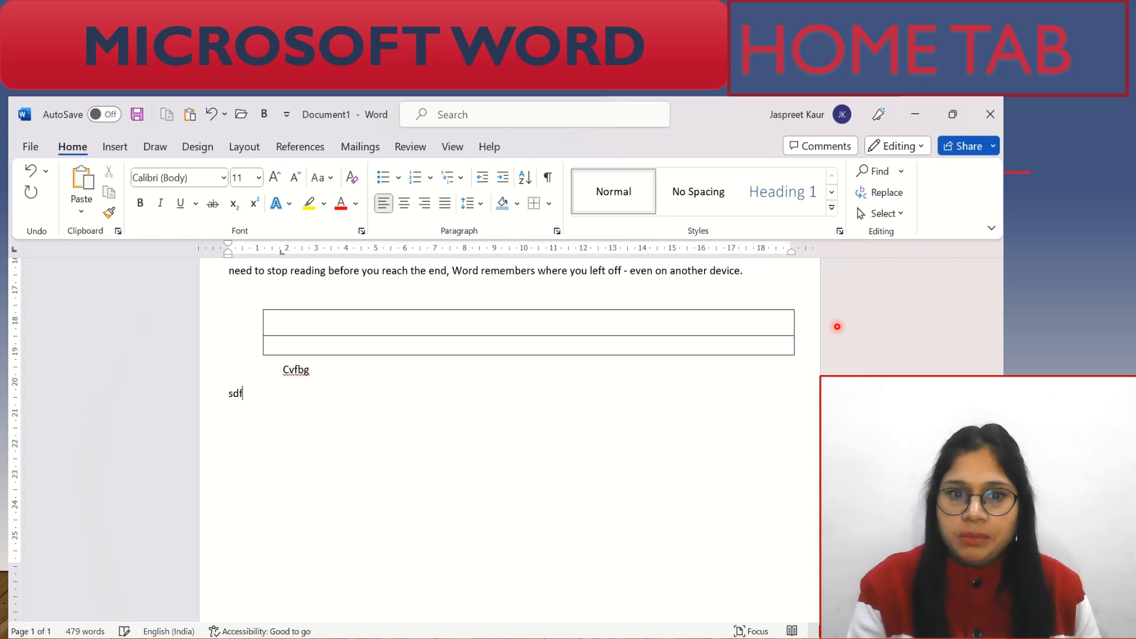
pyautogui.write('g')
pyautogui.press('Return')
pyautogui.write('sfdgf')
pyautogui.press('Return')
pyautogui.write('asdzfdxgf')
pyautogui.press('Return')
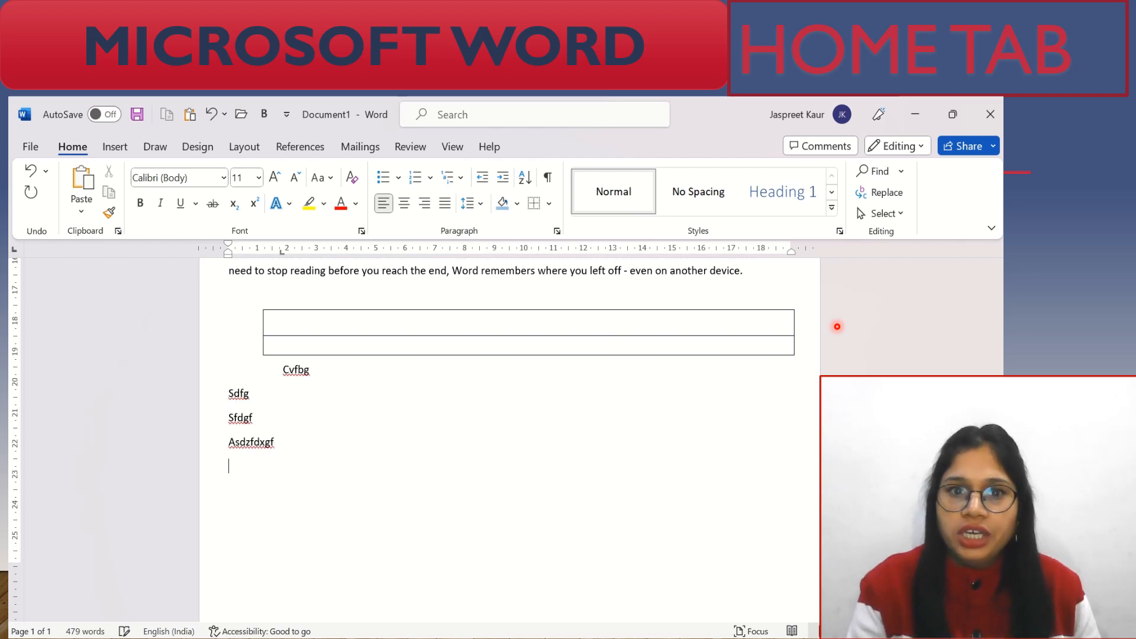
pyautogui.write('adsfg')
pyautogui.press('Return')
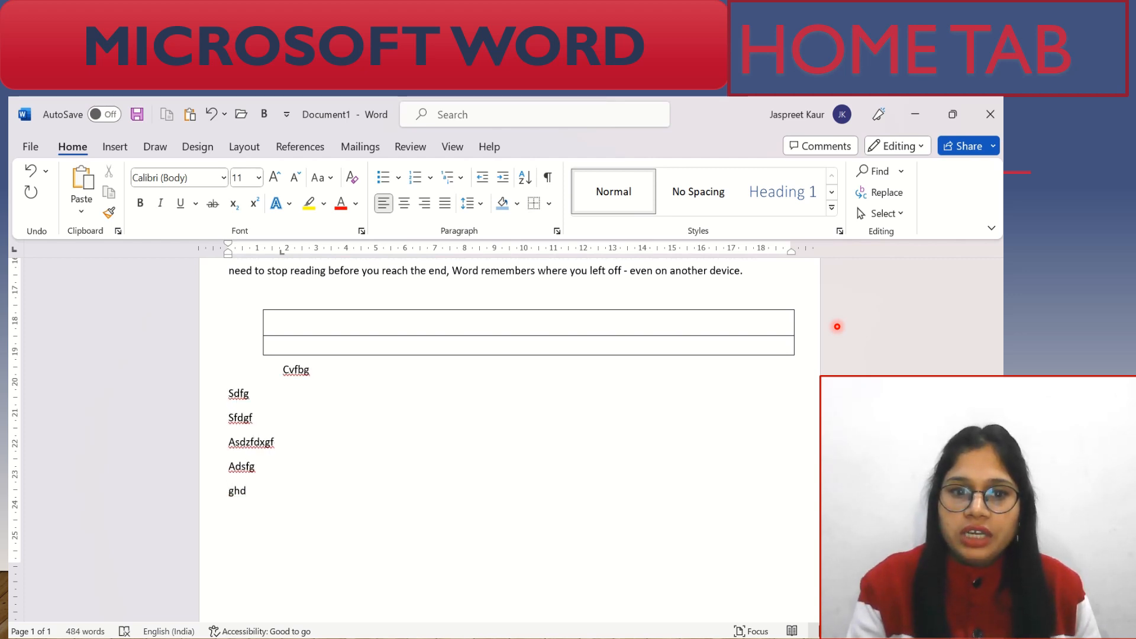
# Format the five lines from Sdfg to ghd as a bulleted list with the four-diamond bullet.
pyautogui.moveTo(229, 388); pyautogui.dragTo(259, 518)
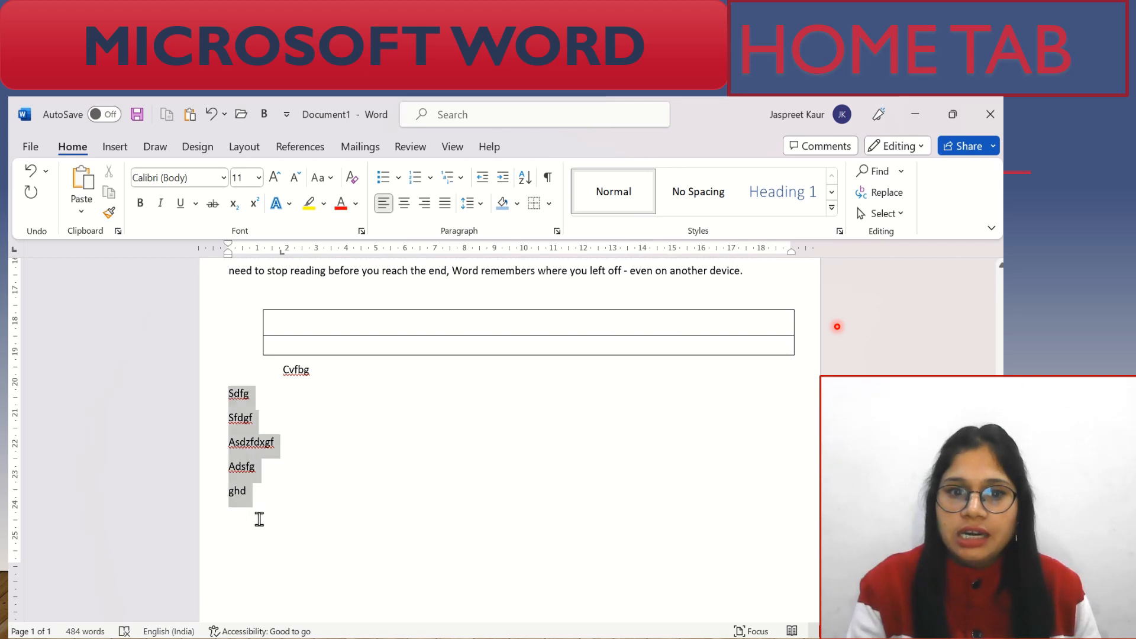
pyautogui.click(399, 178)
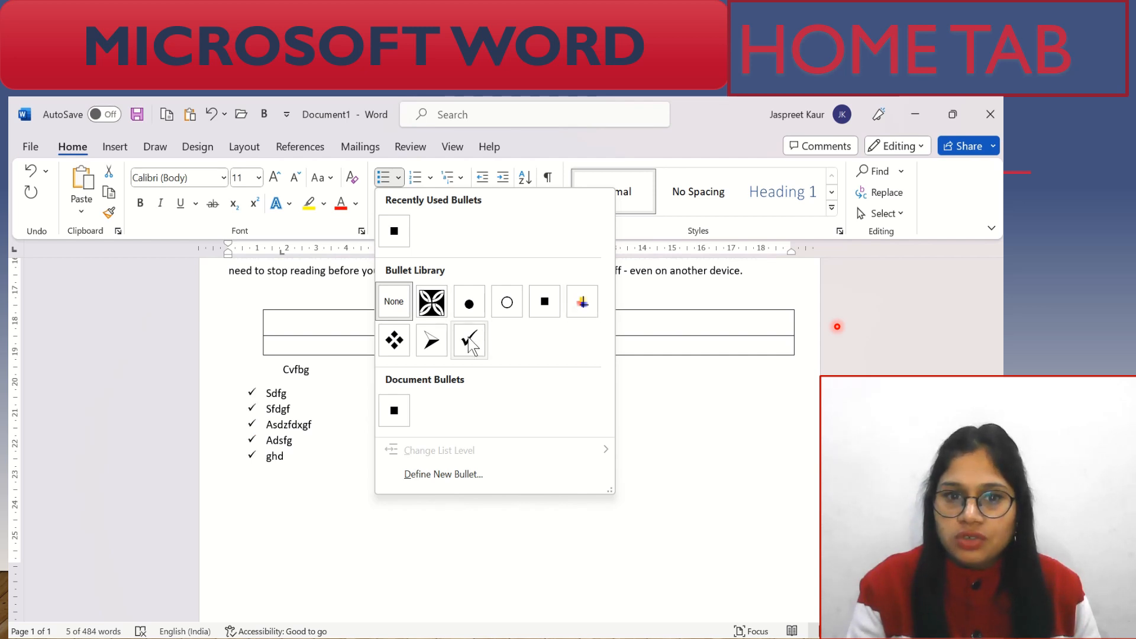
pyautogui.click(396, 342)
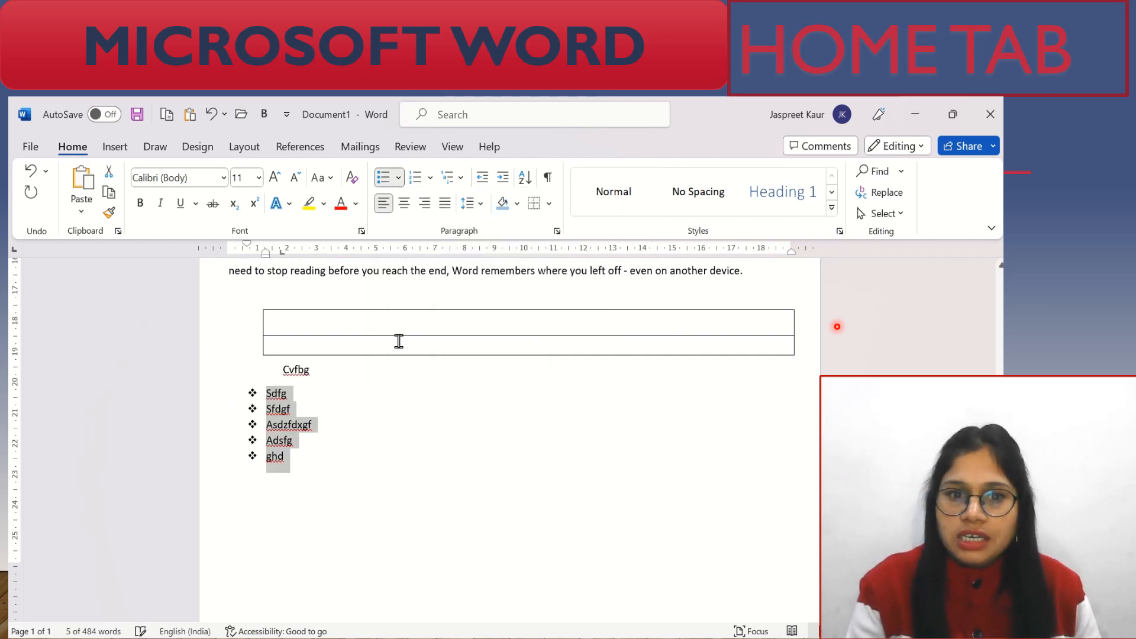
pyautogui.click(295, 457)
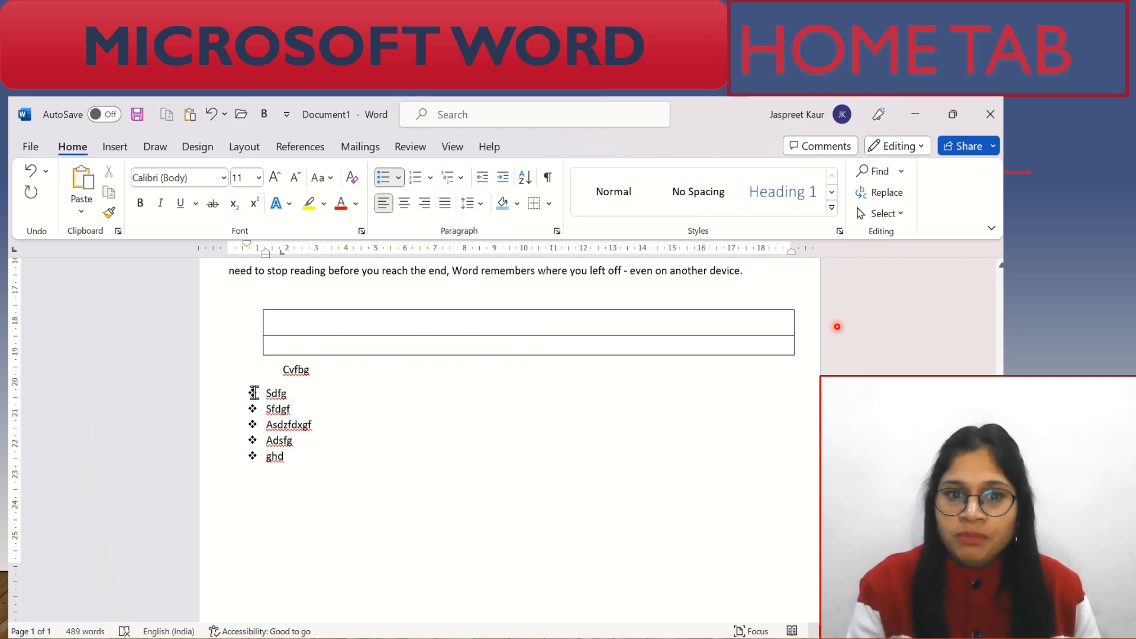
# Number the five lines from Sdfg to ghd with the A. B. C. format.
pyautogui.moveTo(267, 389); pyautogui.dragTo(291, 467)
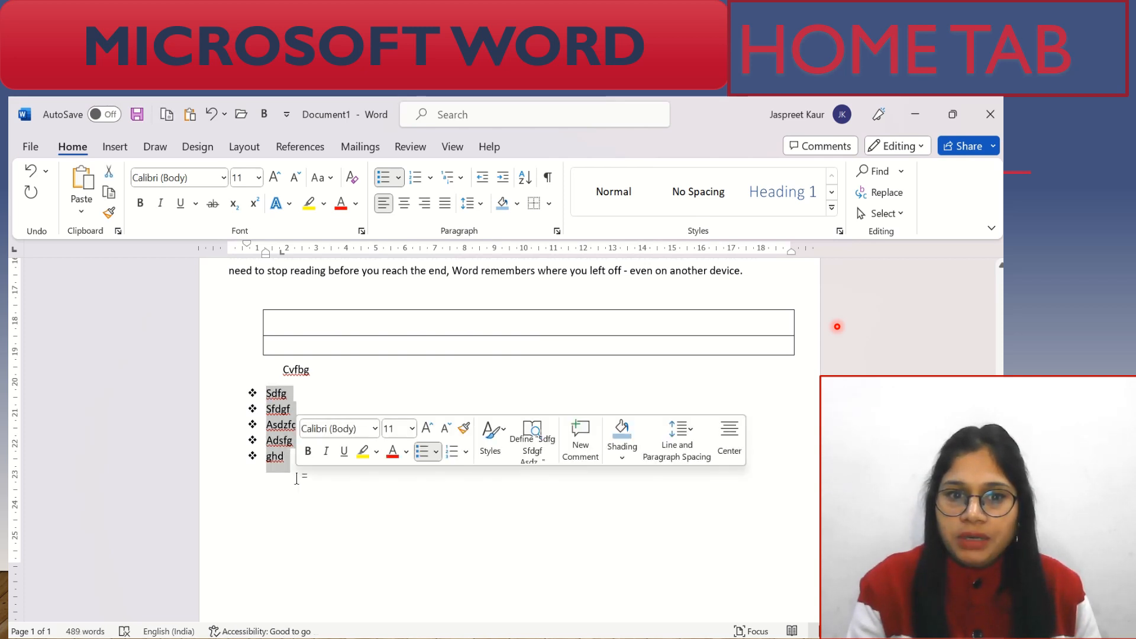
pyautogui.click(429, 177)
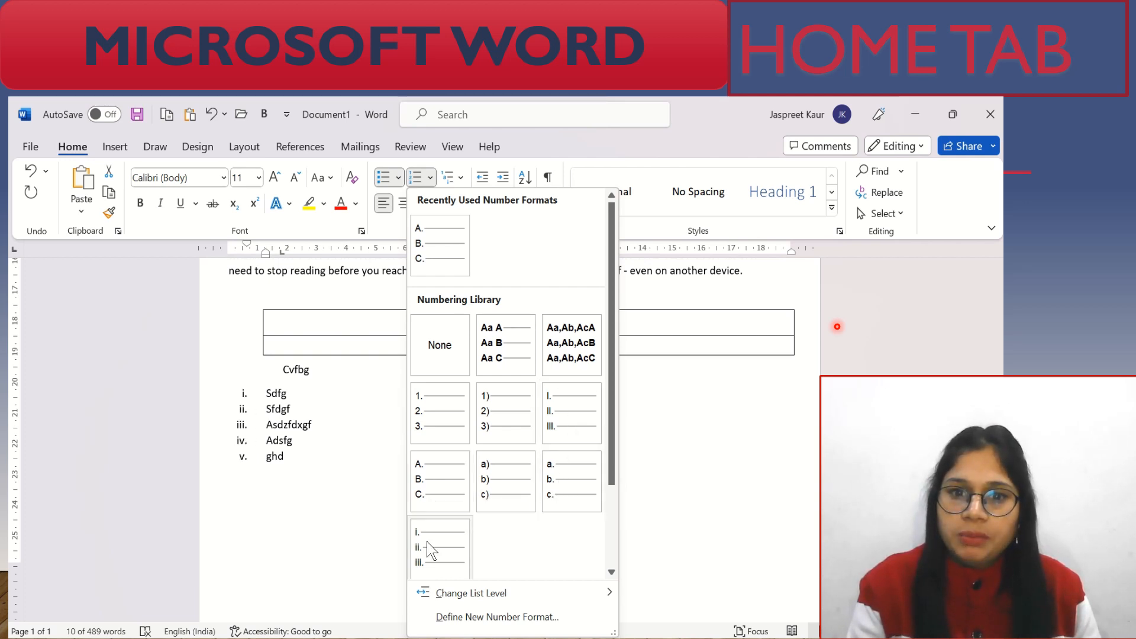
pyautogui.click(432, 470)
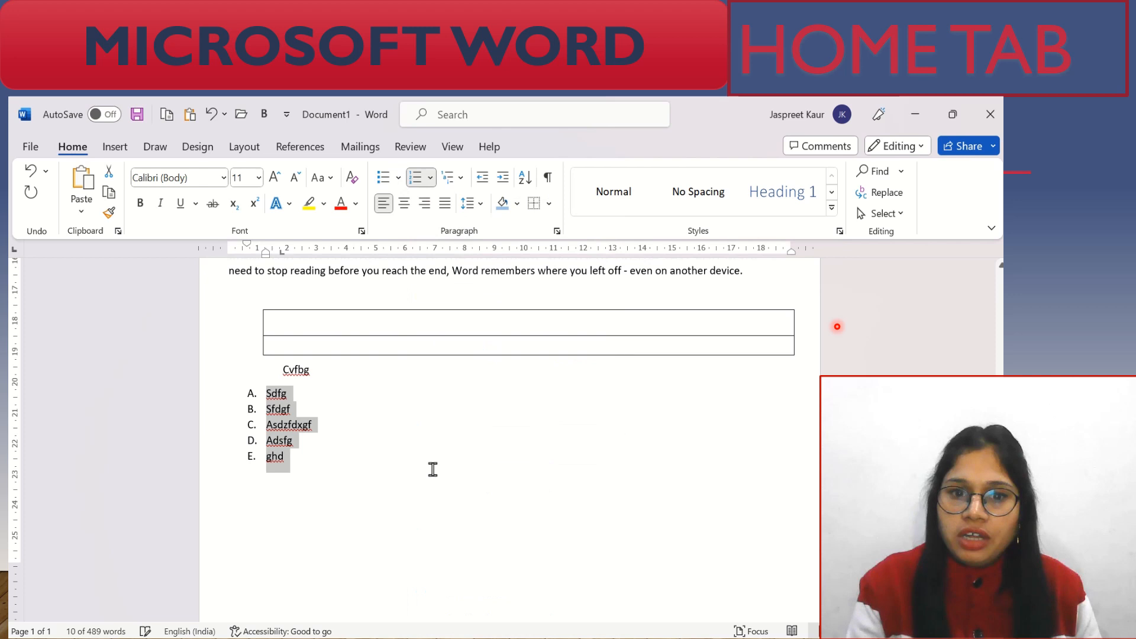
pyautogui.click(336, 420)
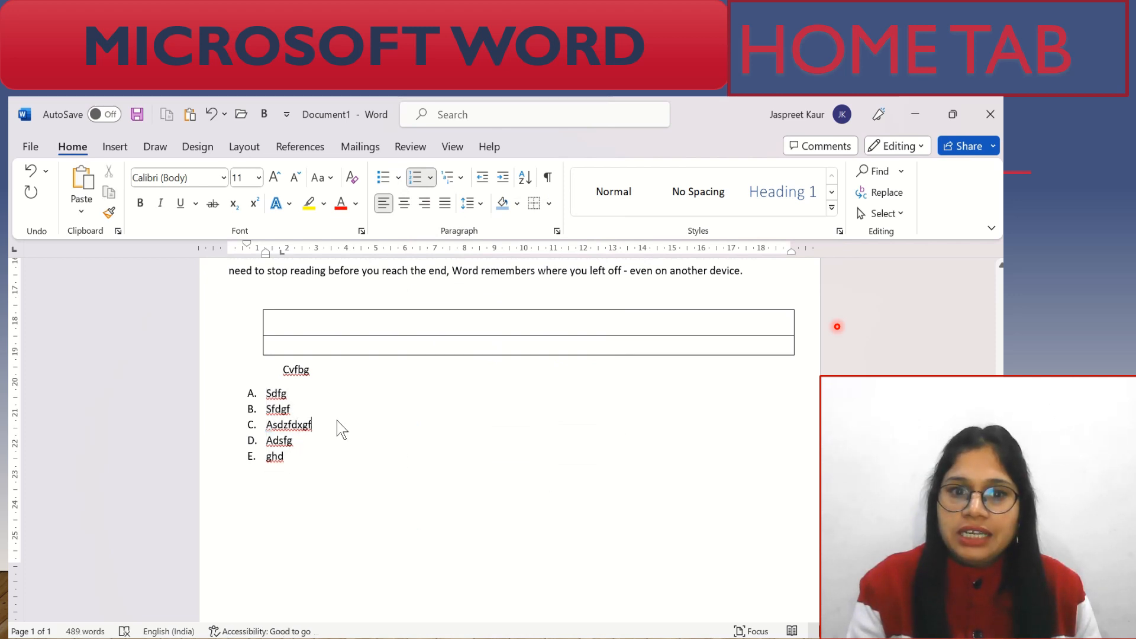
pyautogui.click(398, 178)
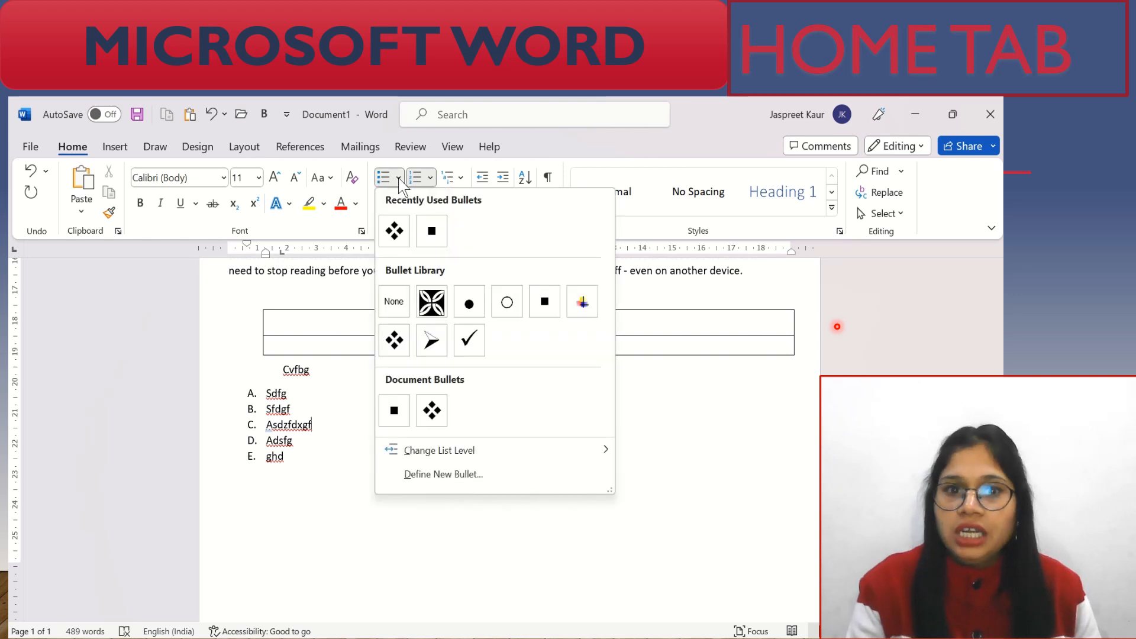
pyautogui.moveTo(426, 451)
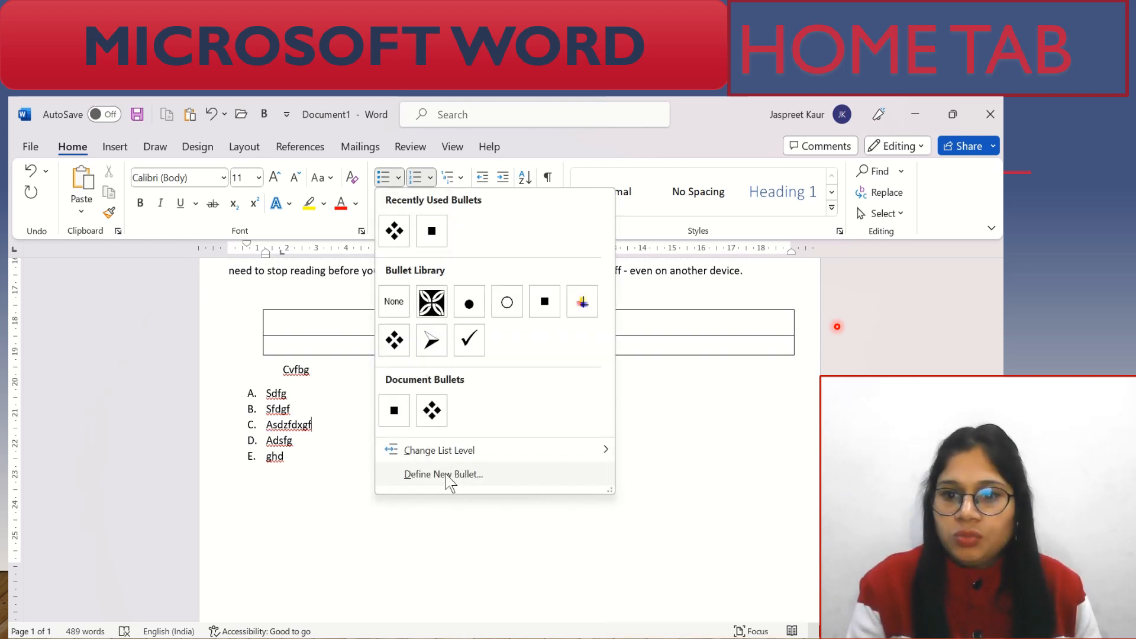
pyautogui.click(281, 480)
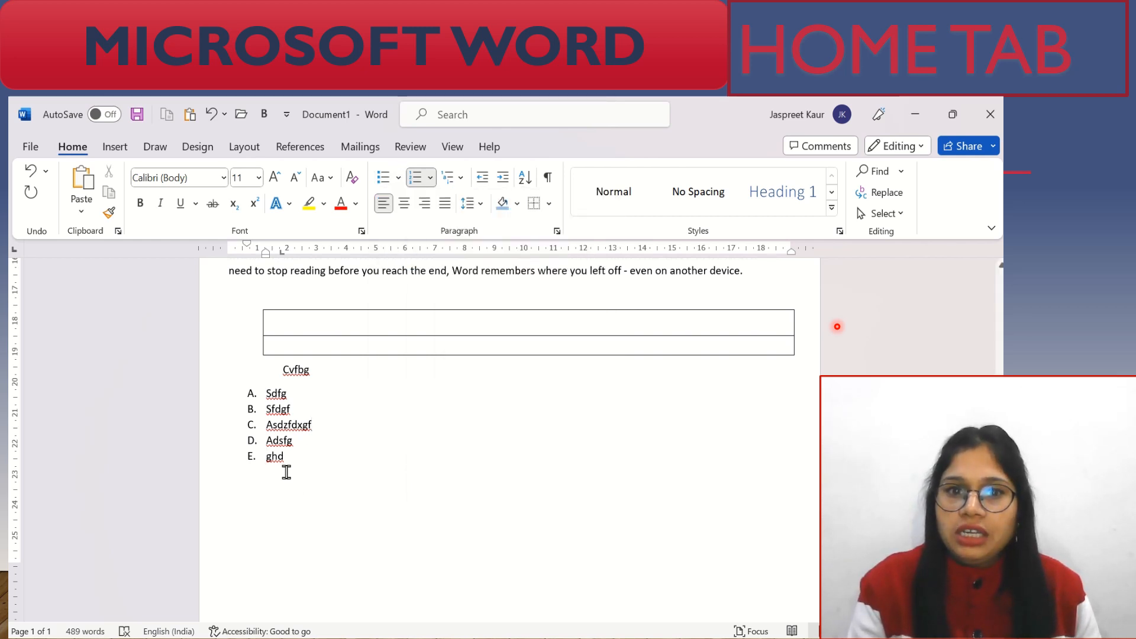
# Add an empty line without a number after the last list item, Ghd.
pyautogui.click(321, 447)
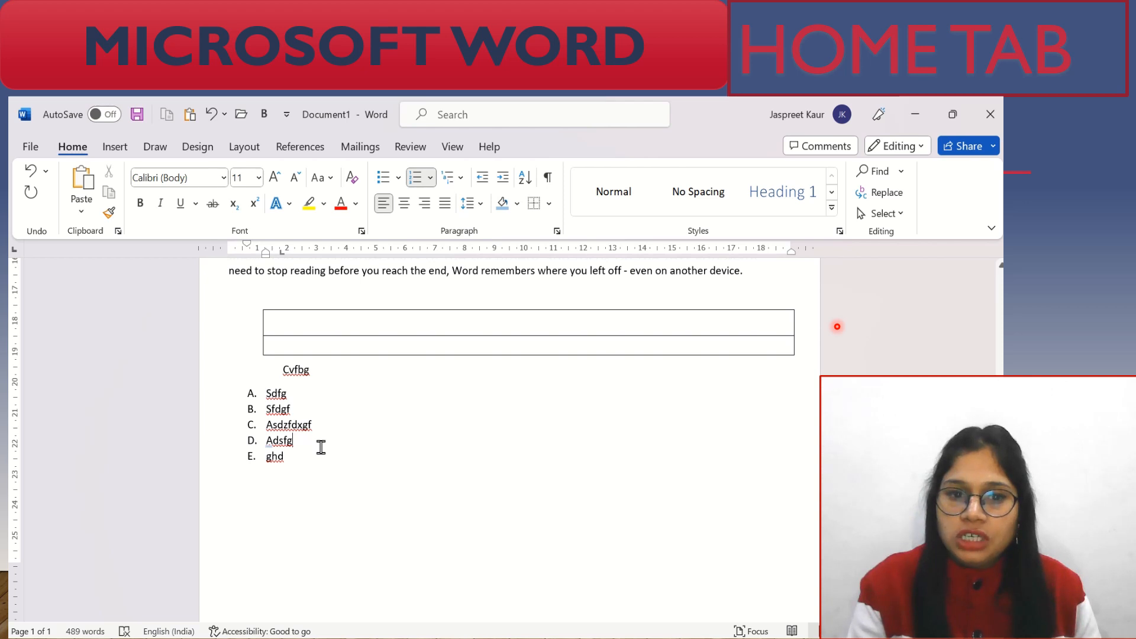
pyautogui.press('Return')
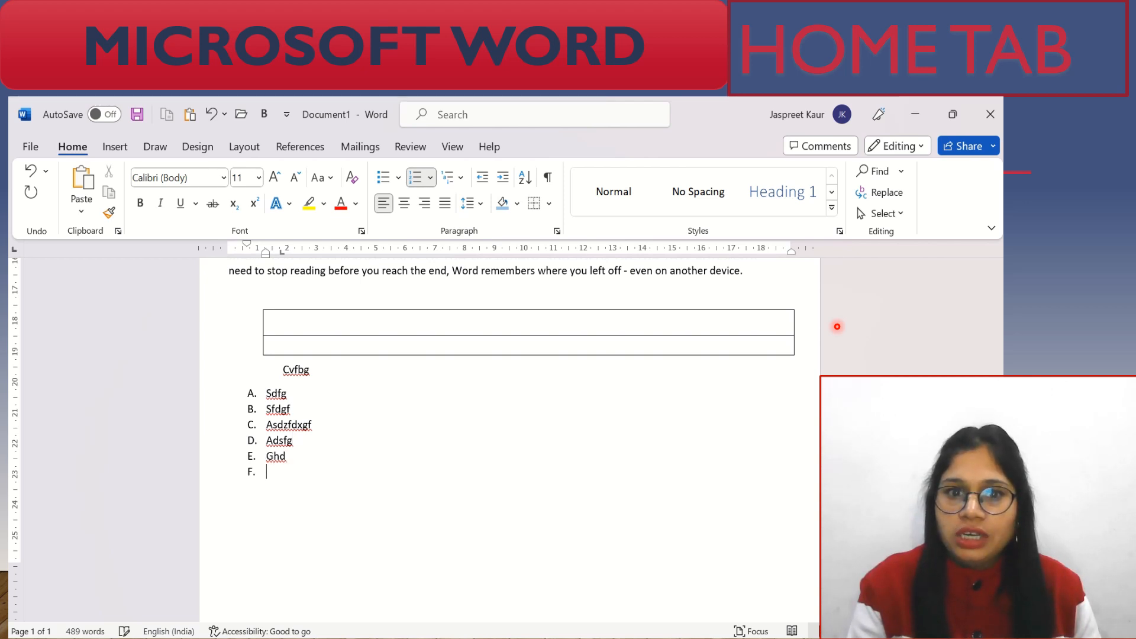
pyautogui.press('BackSpace')
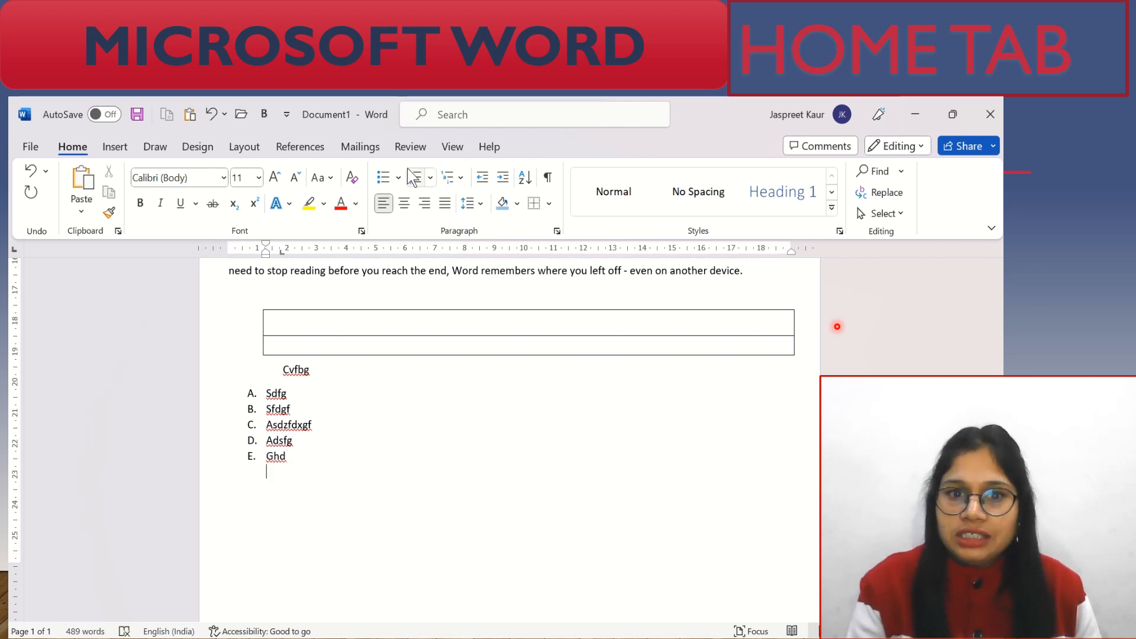
# Define a new bullet using the solid flower symbol from the Wingdings font, character code 124.
pyautogui.click(399, 178)
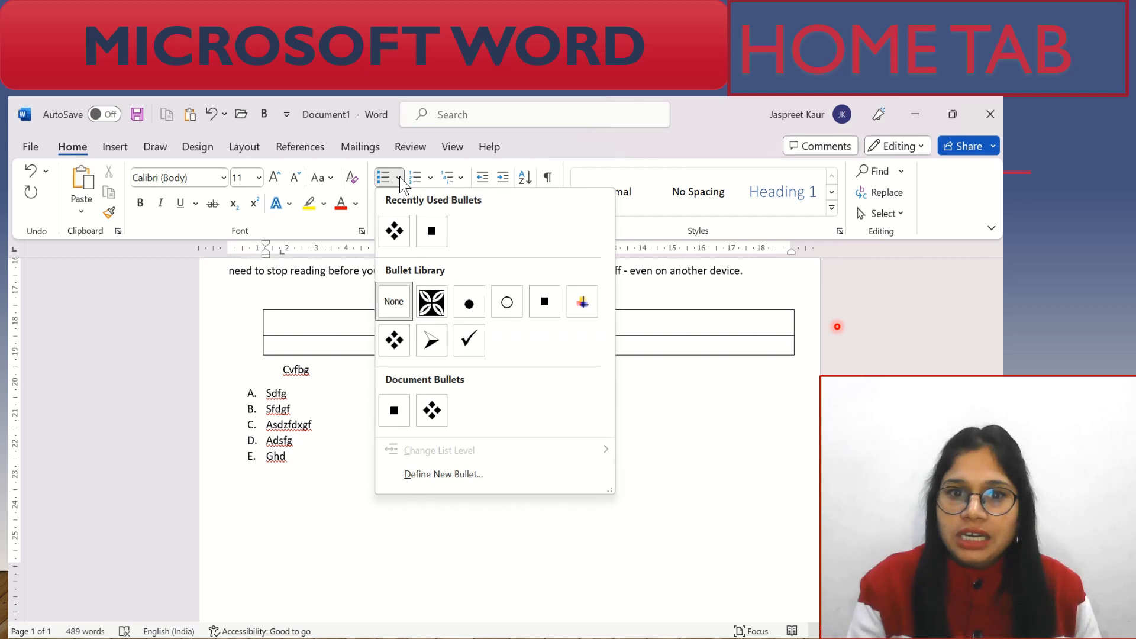
pyautogui.click(441, 475)
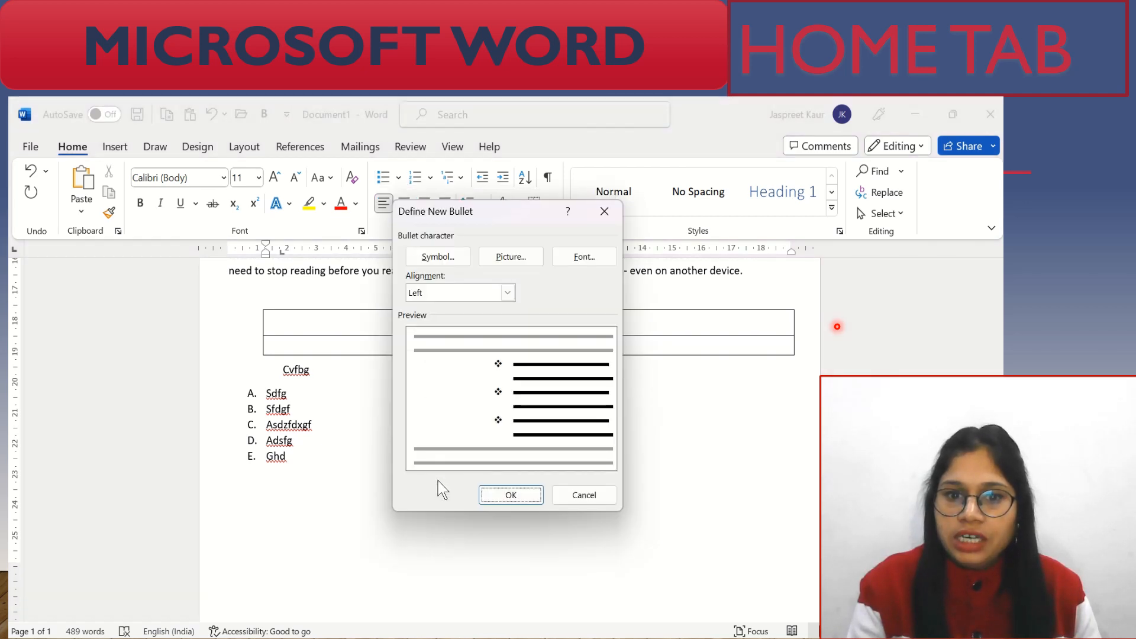
pyautogui.click(456, 258)
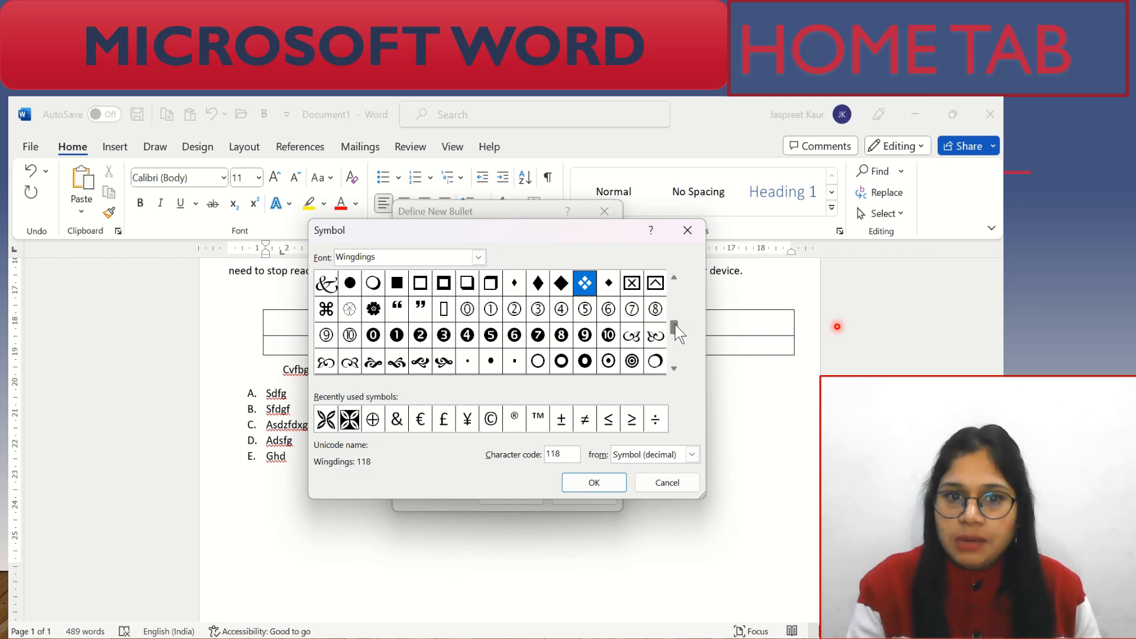
pyautogui.scroll(-1, 675, 328)
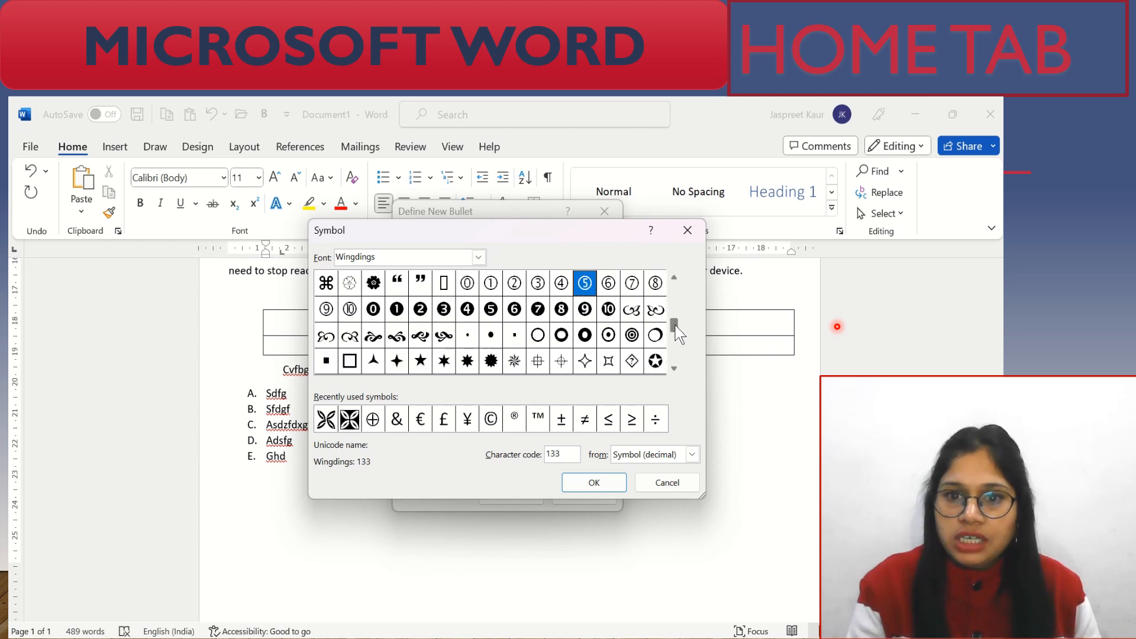
pyautogui.click(372, 285)
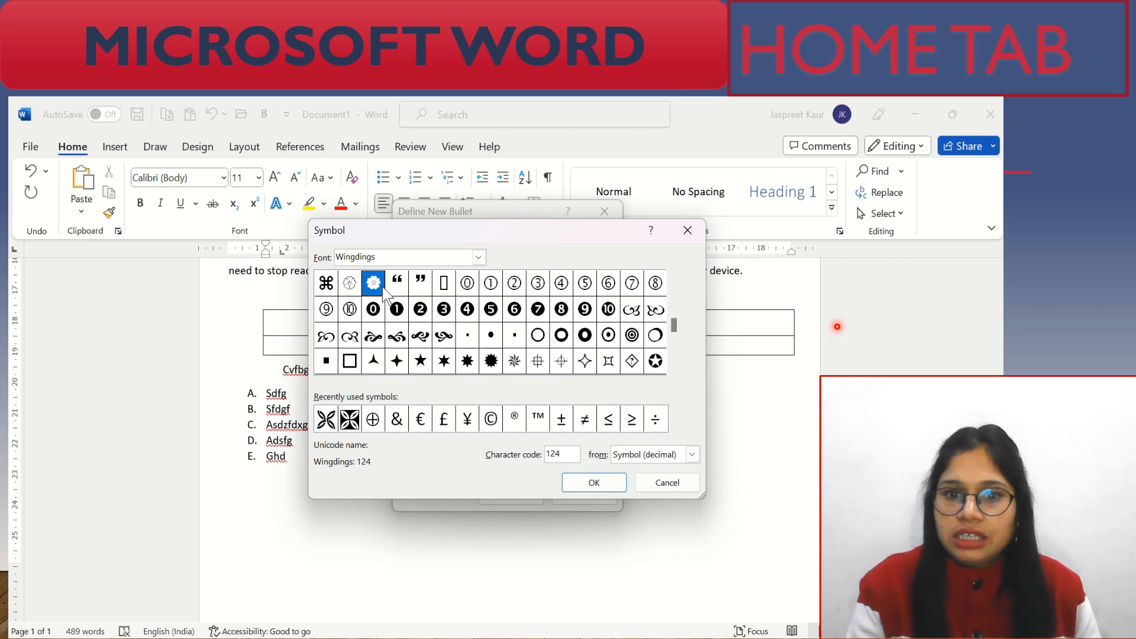
pyautogui.click(595, 482)
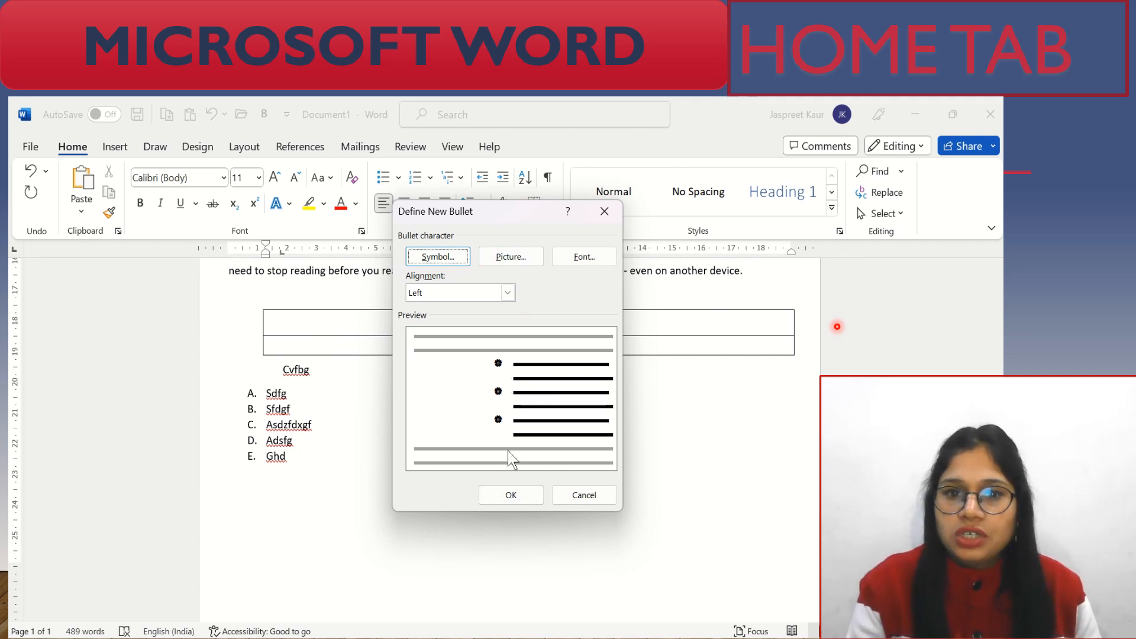
pyautogui.click(503, 496)
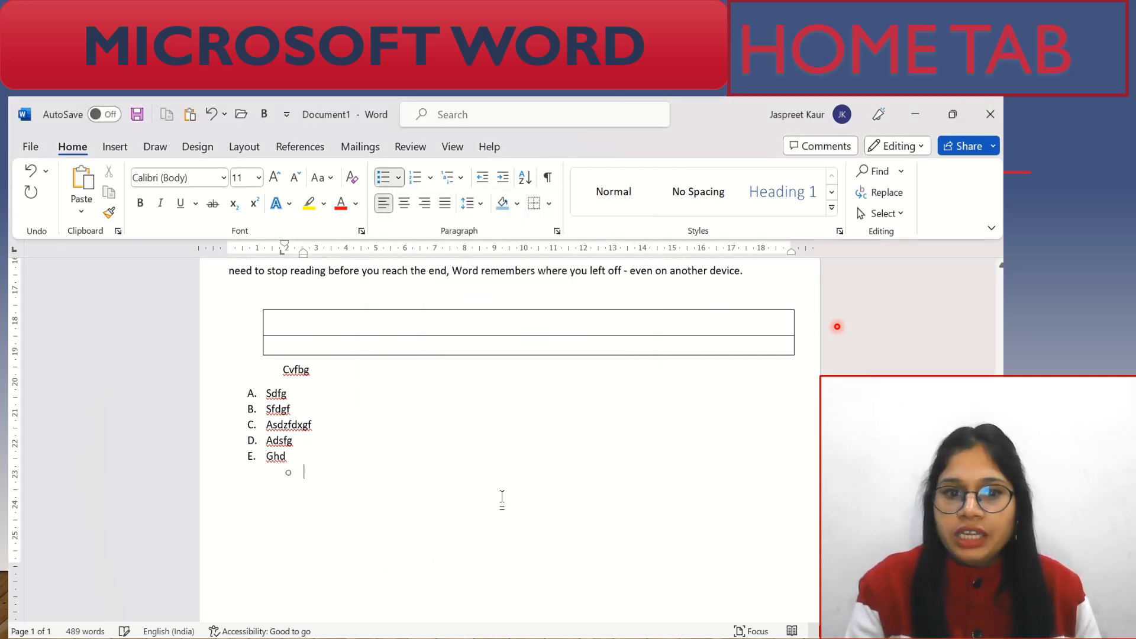
# Apply the solid flower bullet and enter the items Xdfg, Sddf, Etjy, Grht and Sgdh, ending with an unbulleted line.
pyautogui.click(400, 172)
pyautogui.click(396, 235)
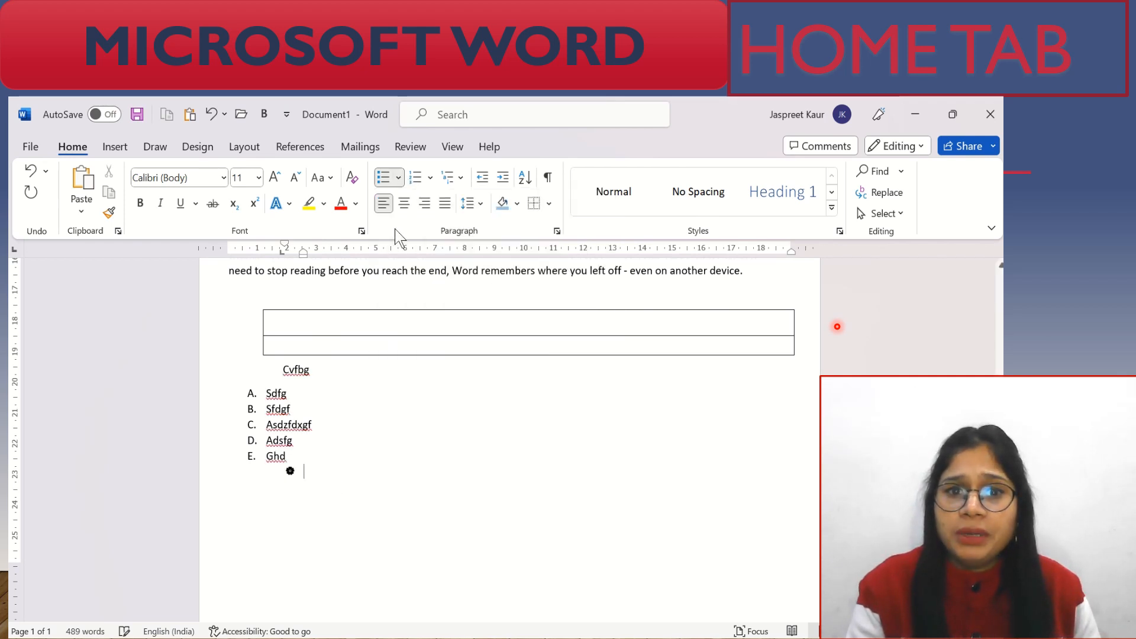
pyautogui.write('xdf')
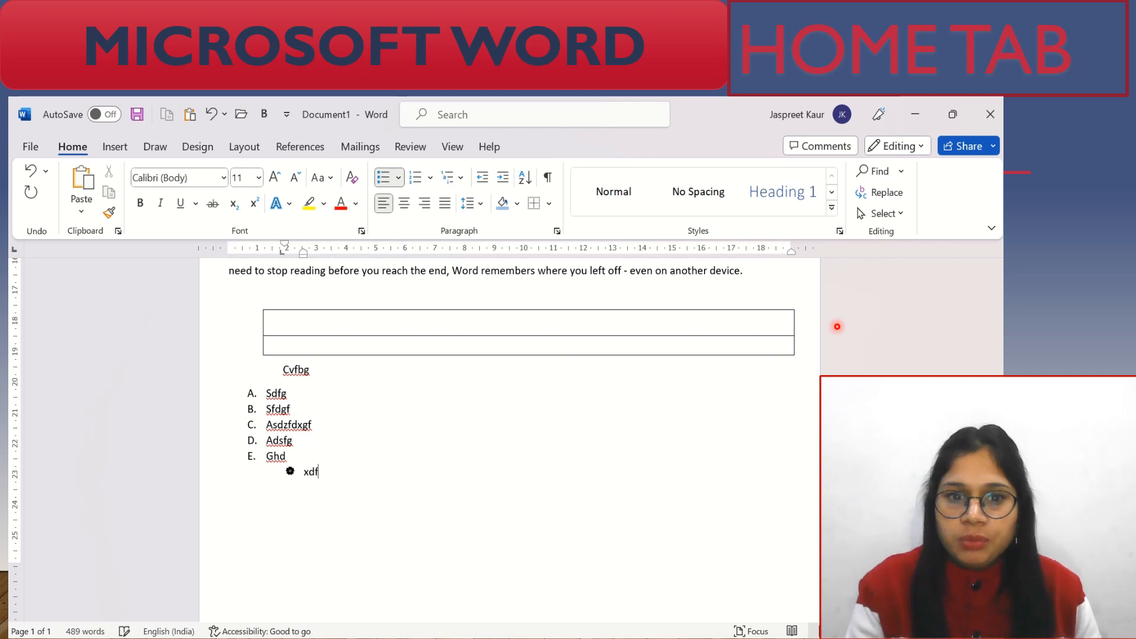
pyautogui.write('g')
pyautogui.press('Return')
pyautogui.write('sddf')
pyautogui.press('Return')
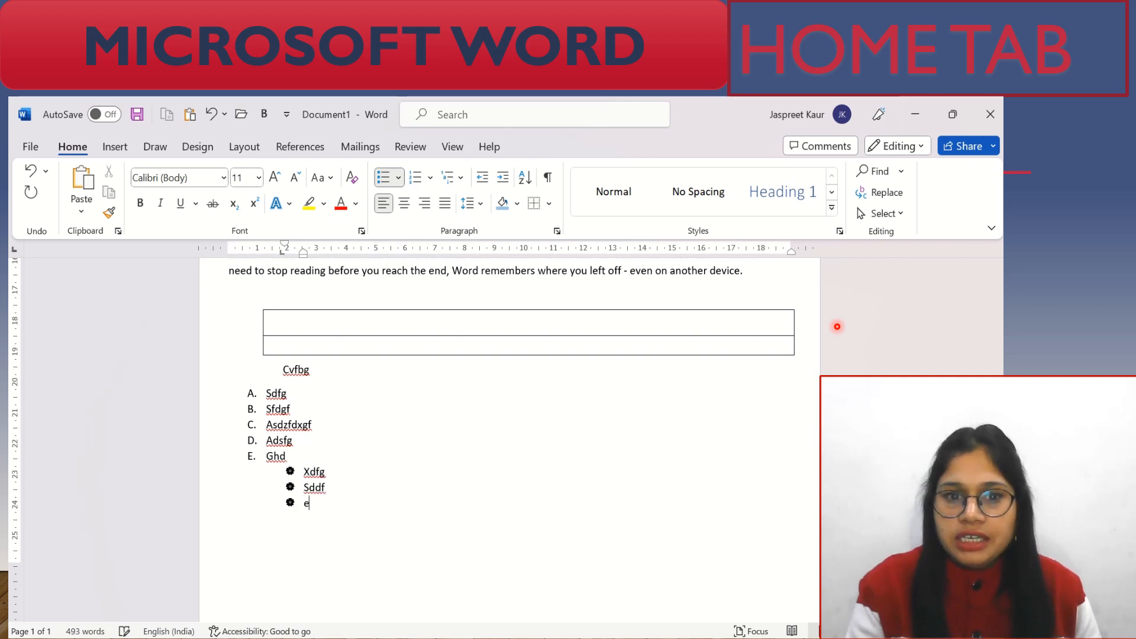
pyautogui.write('etjy')
pyautogui.press('Return')
pyautogui.write('grht')
pyautogui.press('Return')
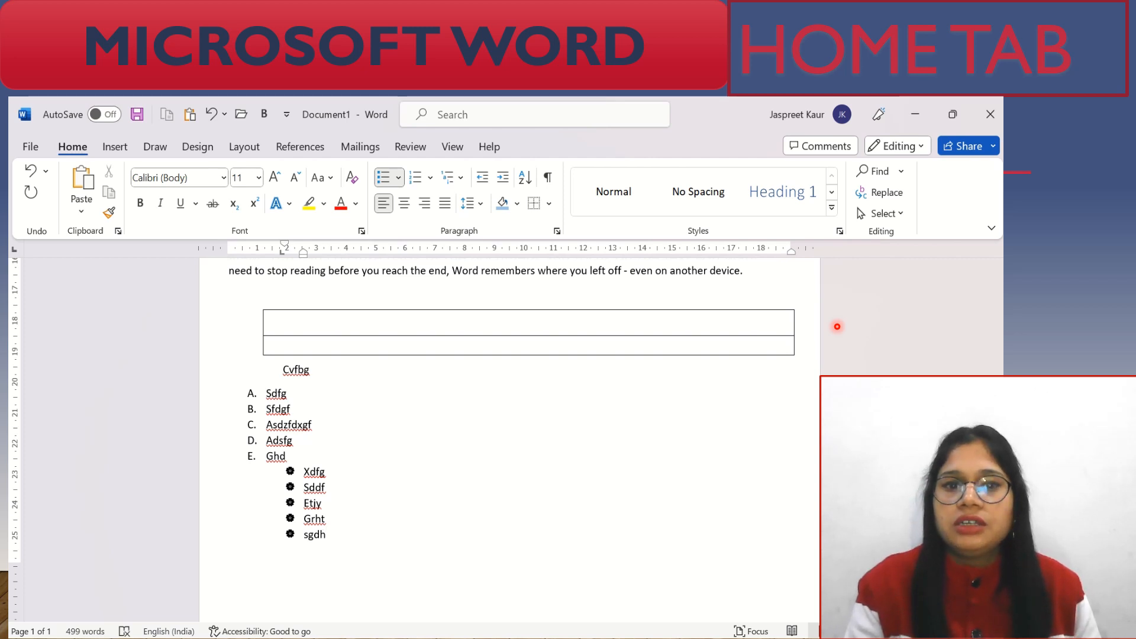
pyautogui.write('sgdh')
pyautogui.press('Return')
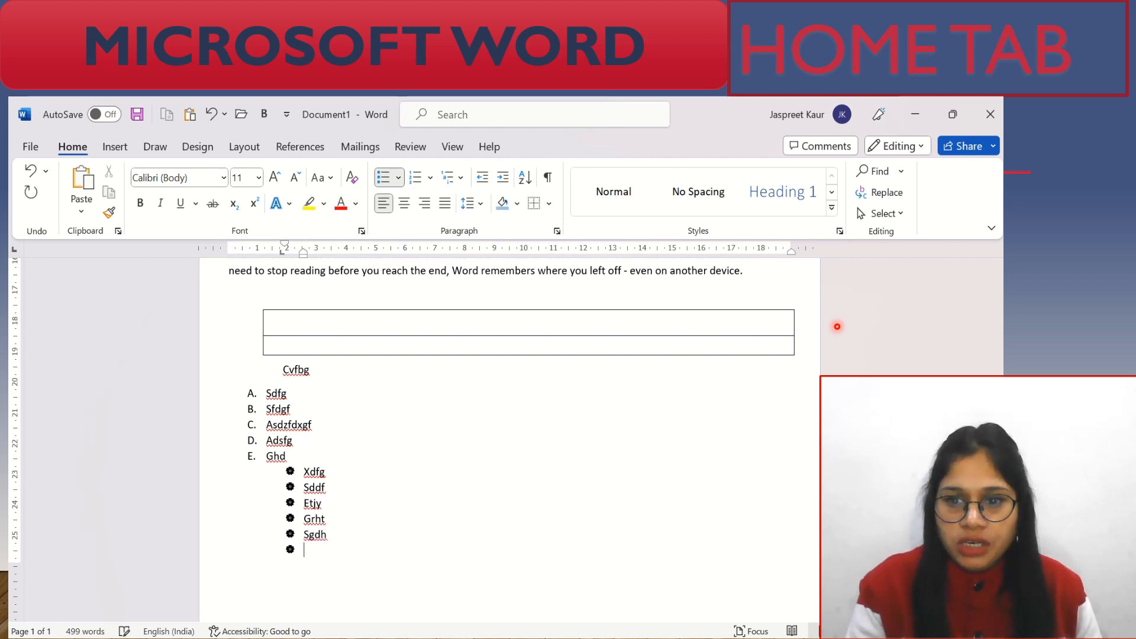
pyautogui.press('BackSpace')
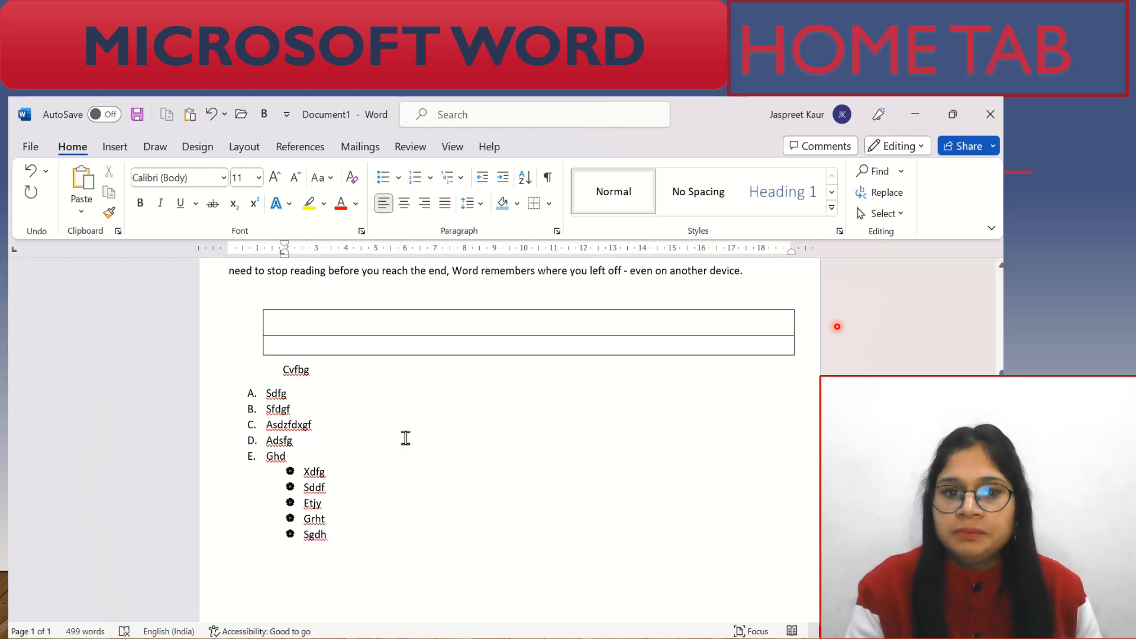
pyautogui.click(426, 179)
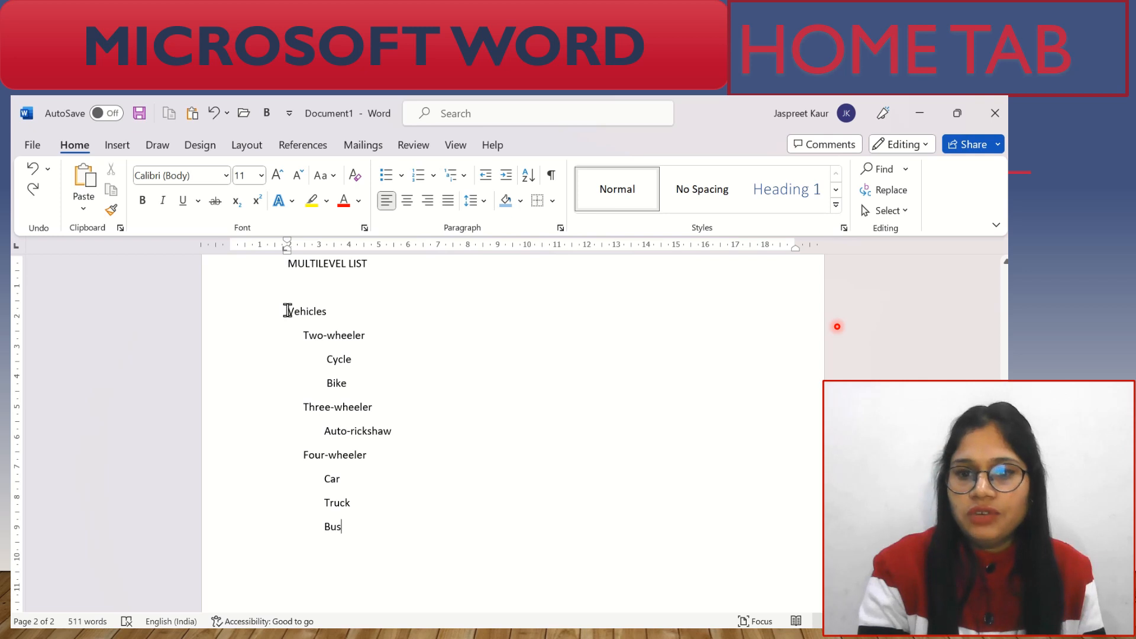
# Remove the extra space before Cycle and Bike, and format the lines from Vehicles to Bus with the 1) a) i) multilevel list.
pyautogui.click(326, 358)
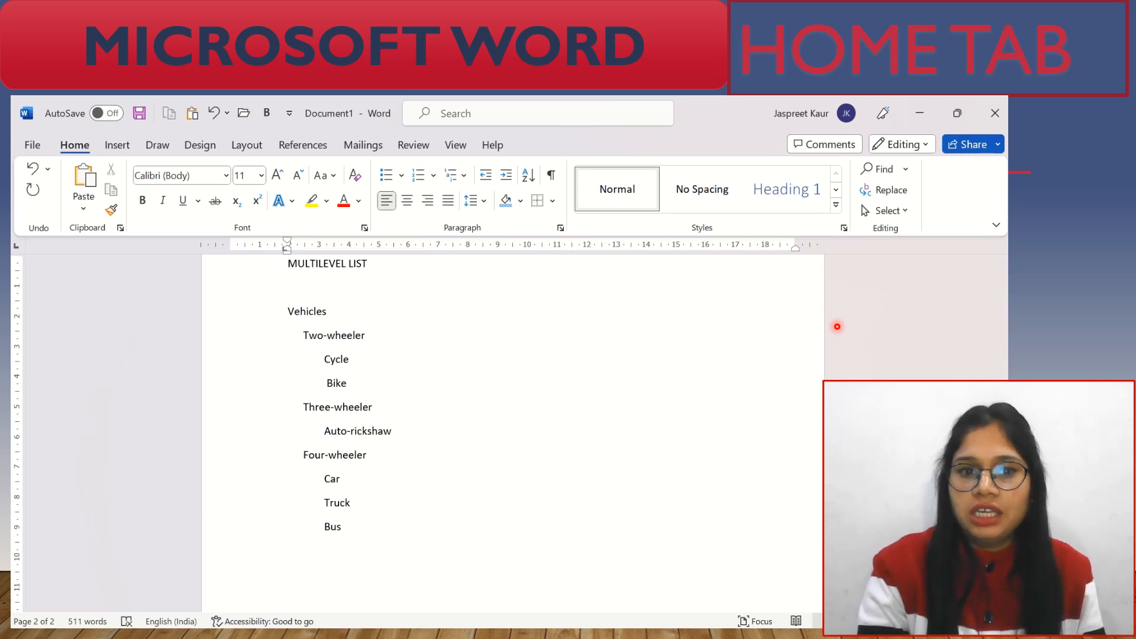
pyautogui.press('BackSpace')
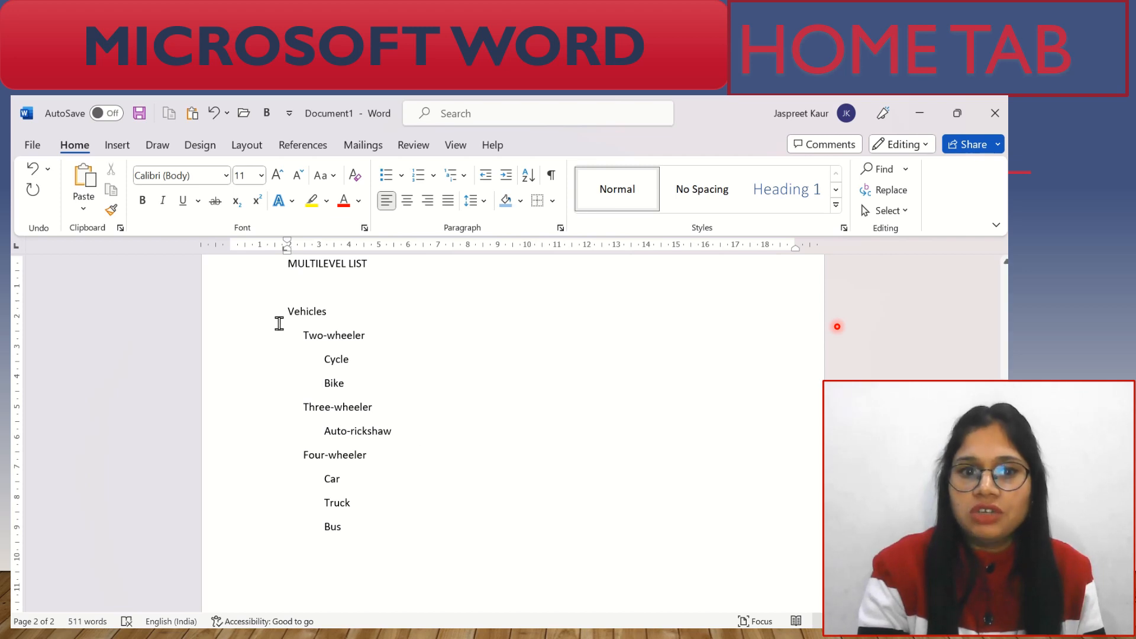
pyautogui.moveTo(282, 307); pyautogui.dragTo(367, 535)
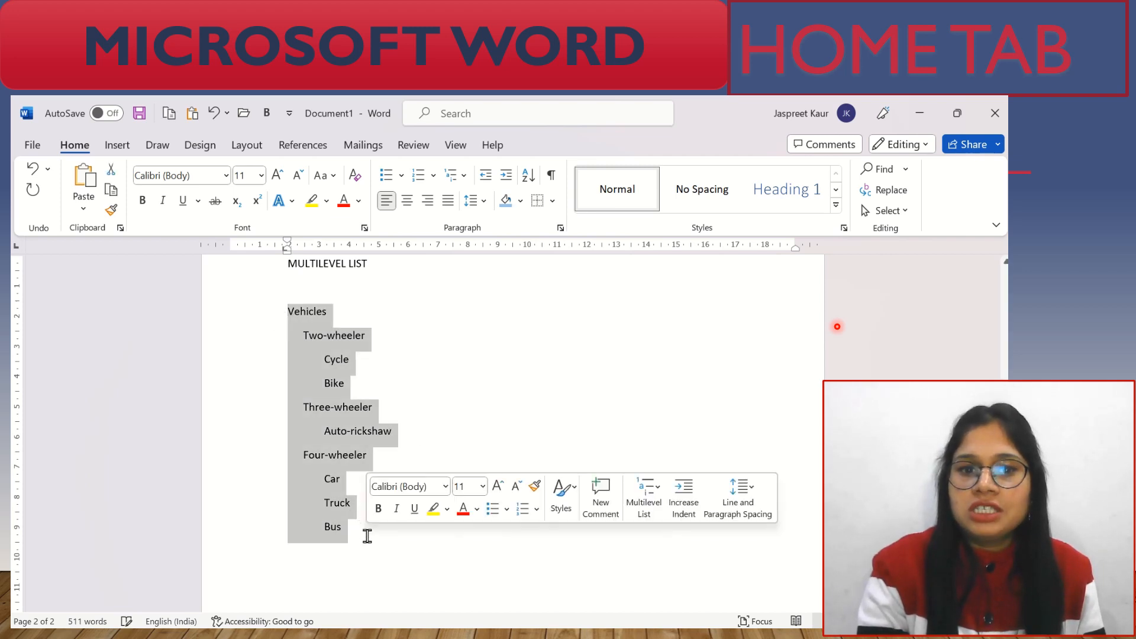
pyautogui.click(465, 178)
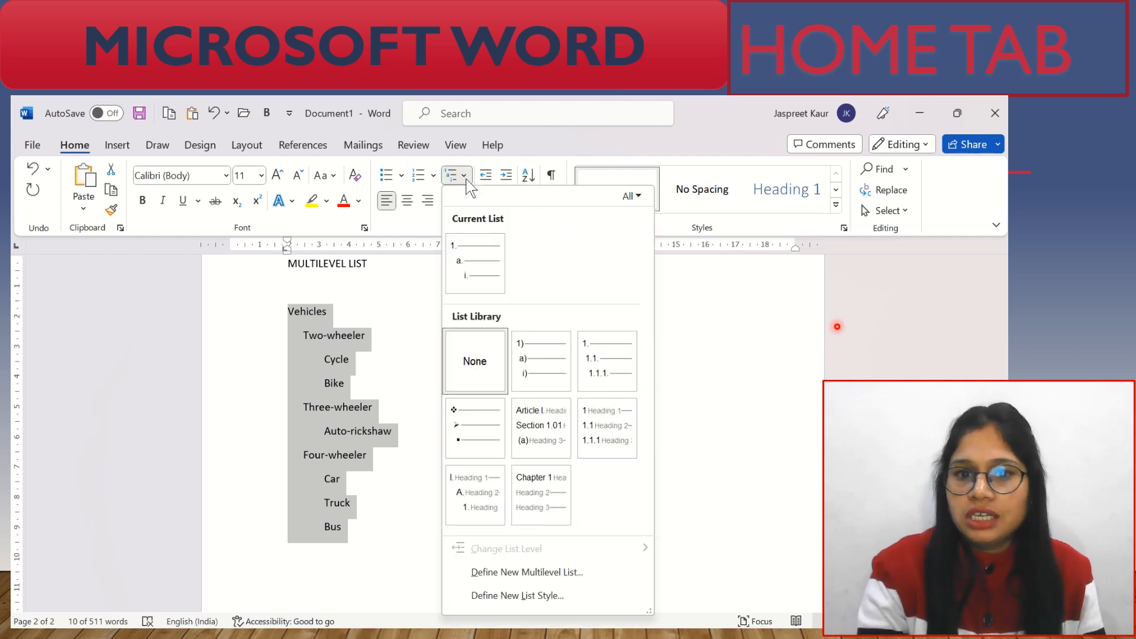
pyautogui.click(542, 360)
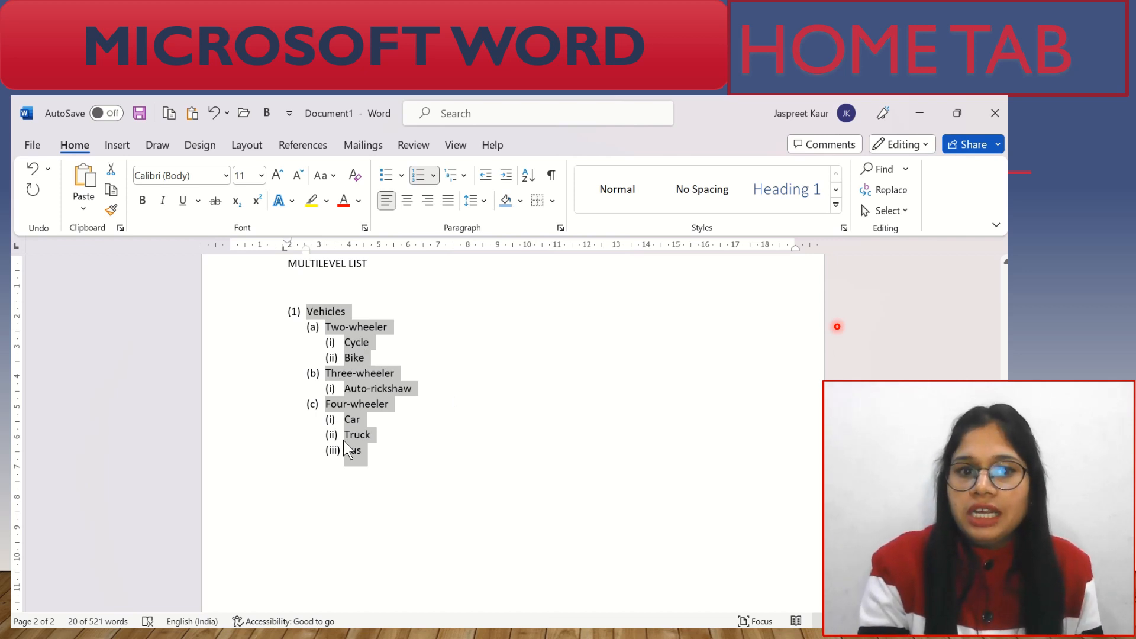
pyautogui.click(406, 455)
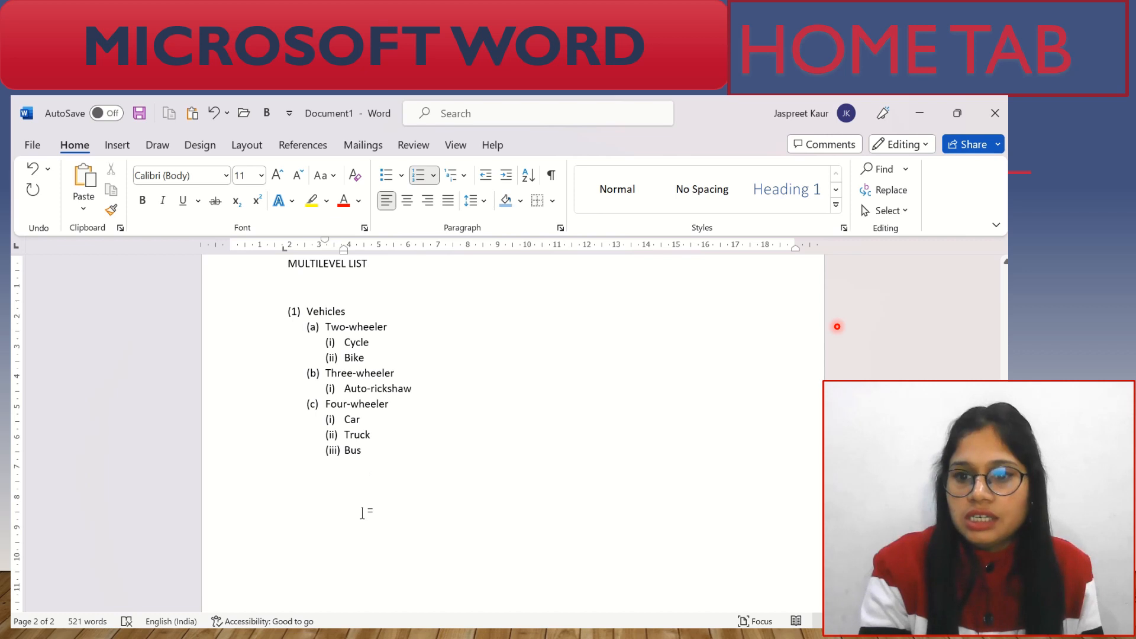
# Start defining a new multilevel list on an empty line below the vehicles list, with number style A, B, C for level 1.
pyautogui.click(316, 505)
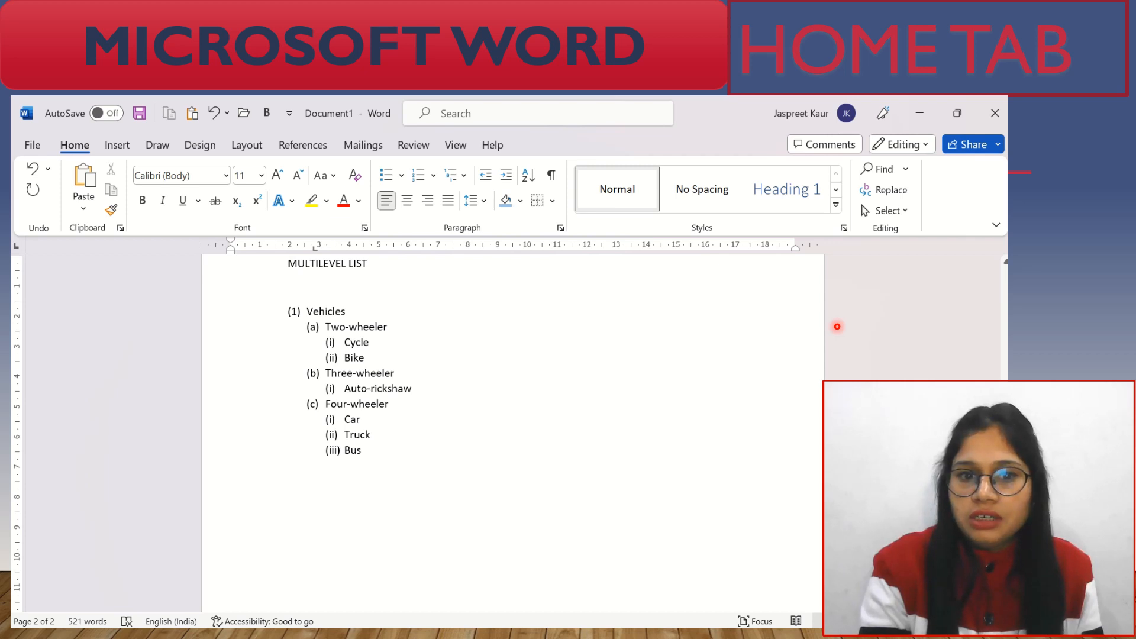
pyautogui.scroll(-4, 512, 414)
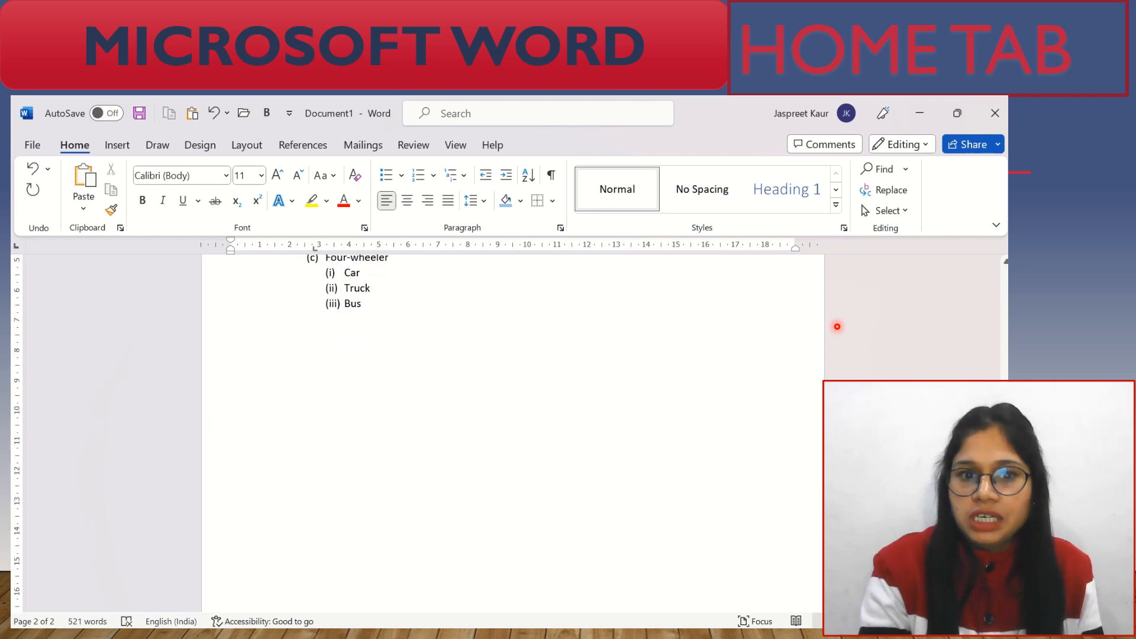
pyautogui.click(463, 176)
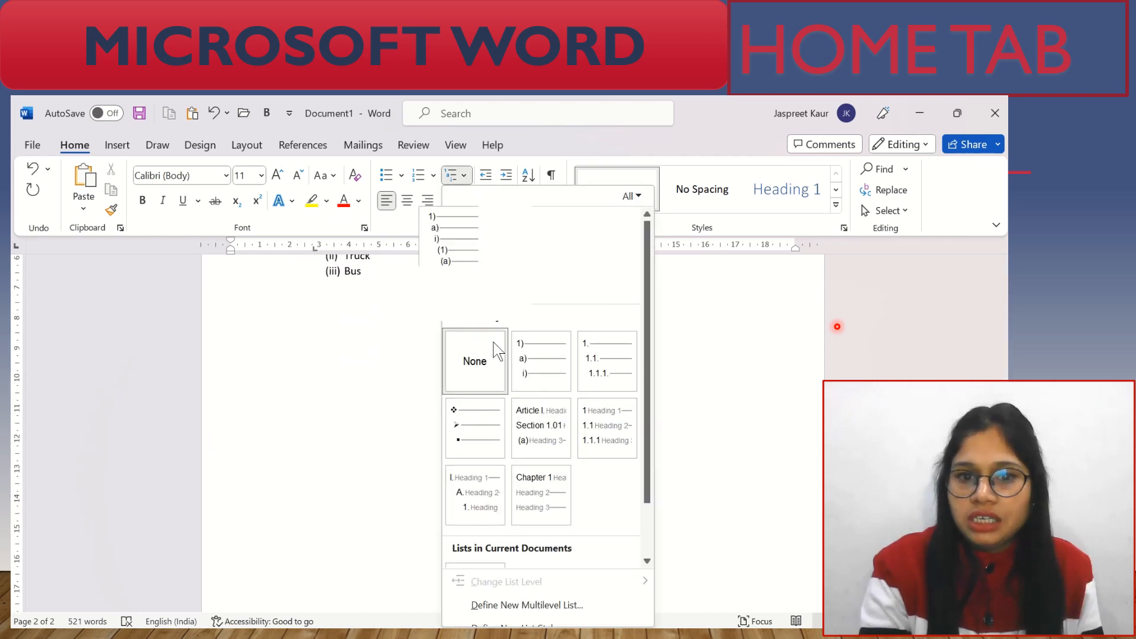
pyautogui.click(524, 606)
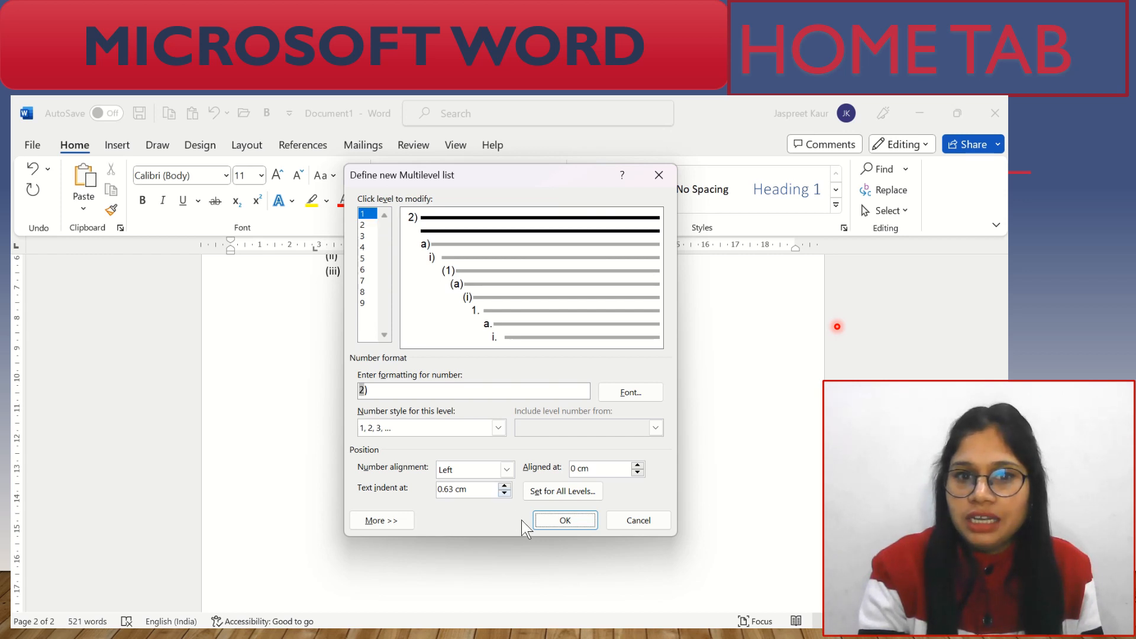
pyautogui.click(498, 427)
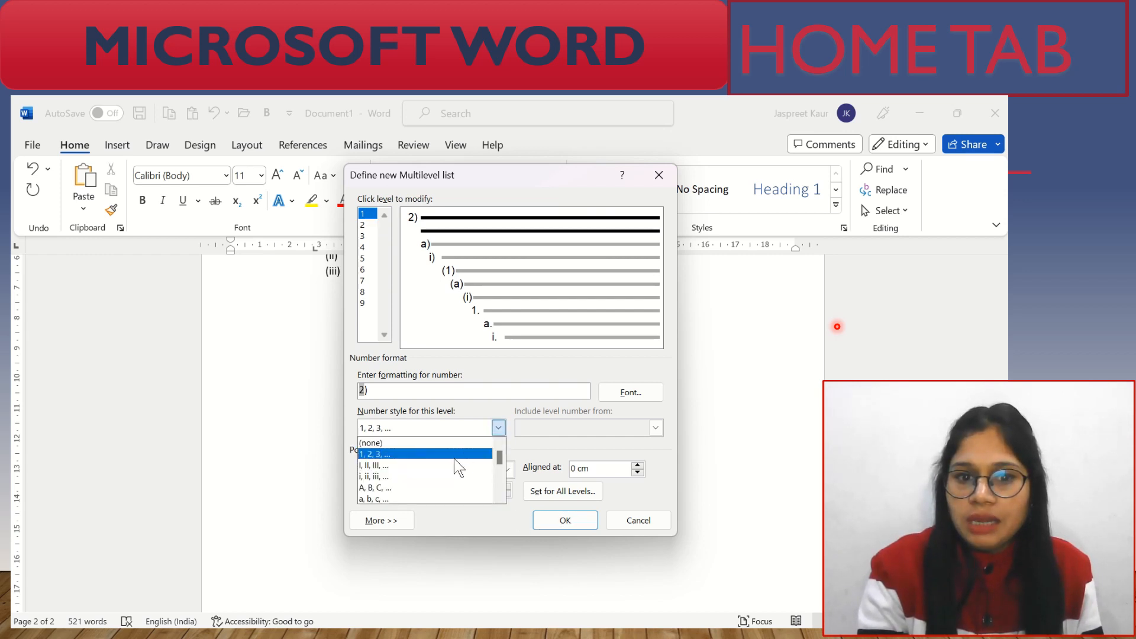
pyautogui.click(449, 489)
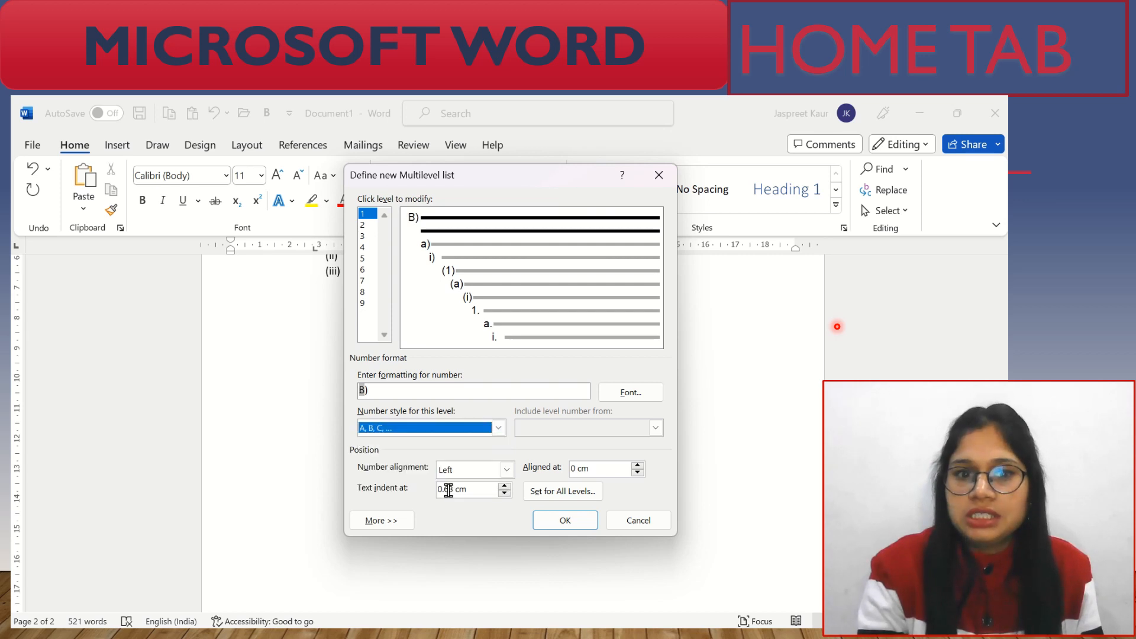
# Set the number style to I, II, III for level 2 and a, b, c for level 3, and accept the list definition.
pyautogui.click(368, 225)
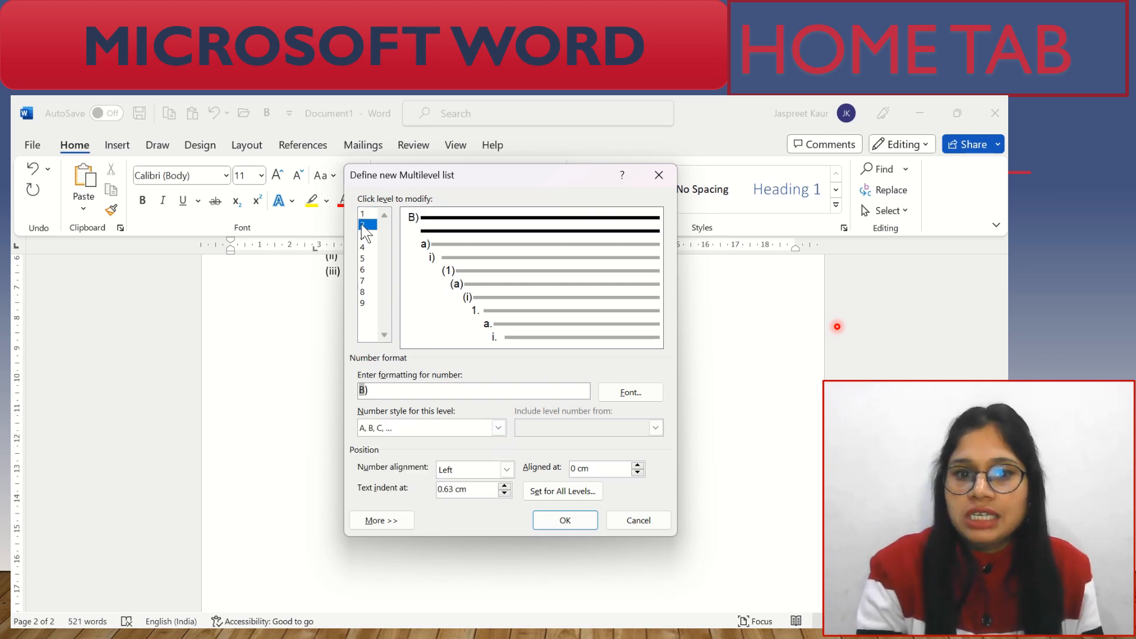
pyautogui.click(499, 428)
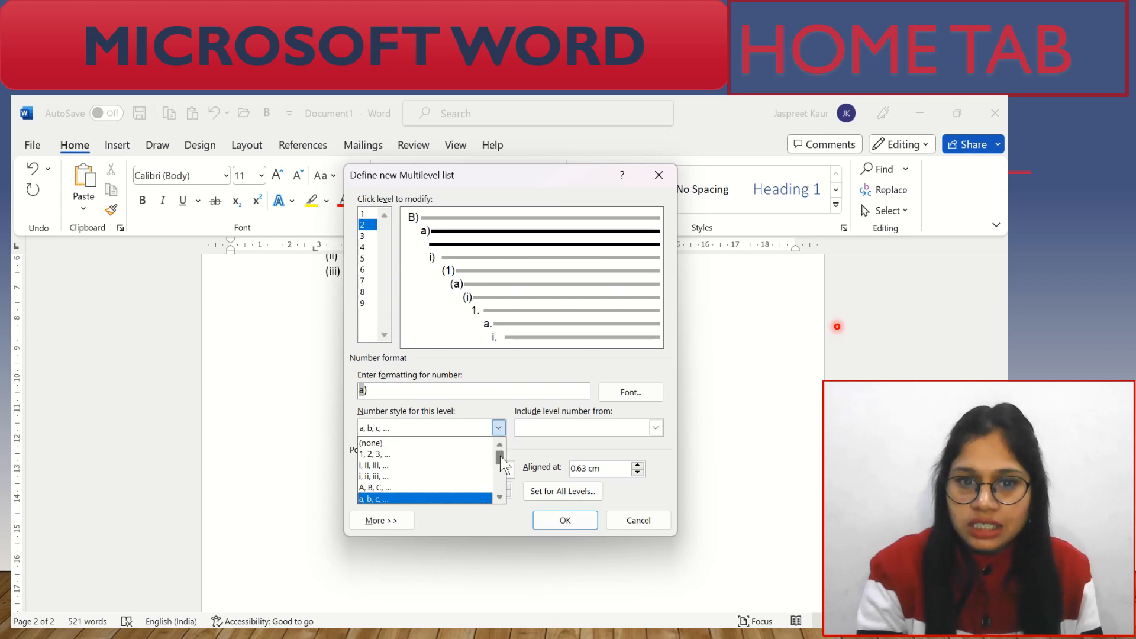
pyautogui.click(407, 465)
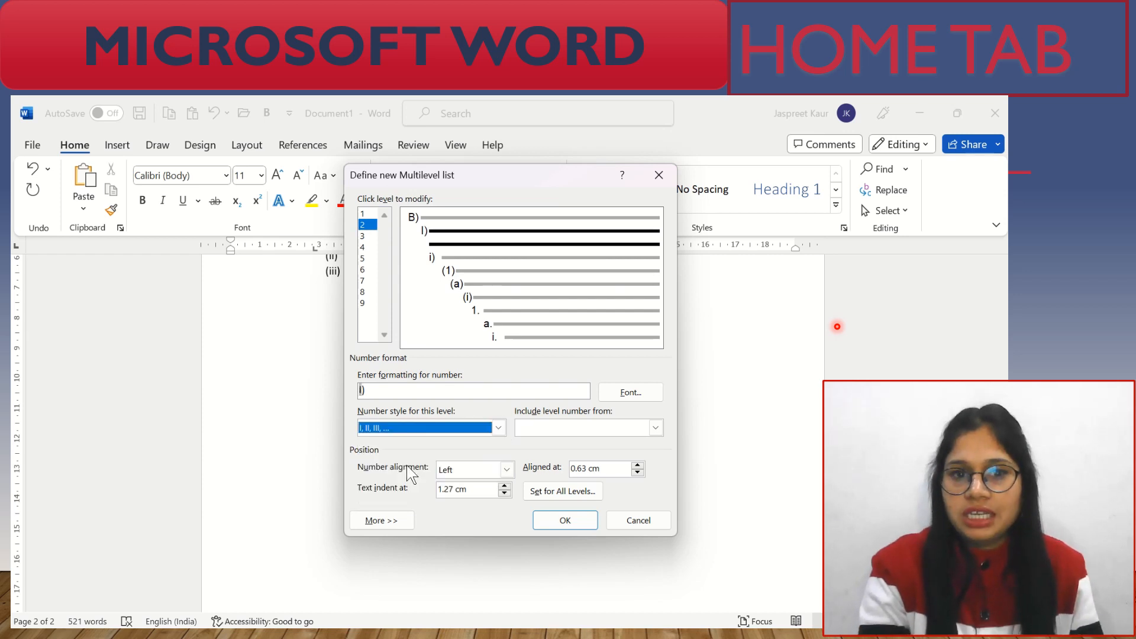
pyautogui.click(363, 236)
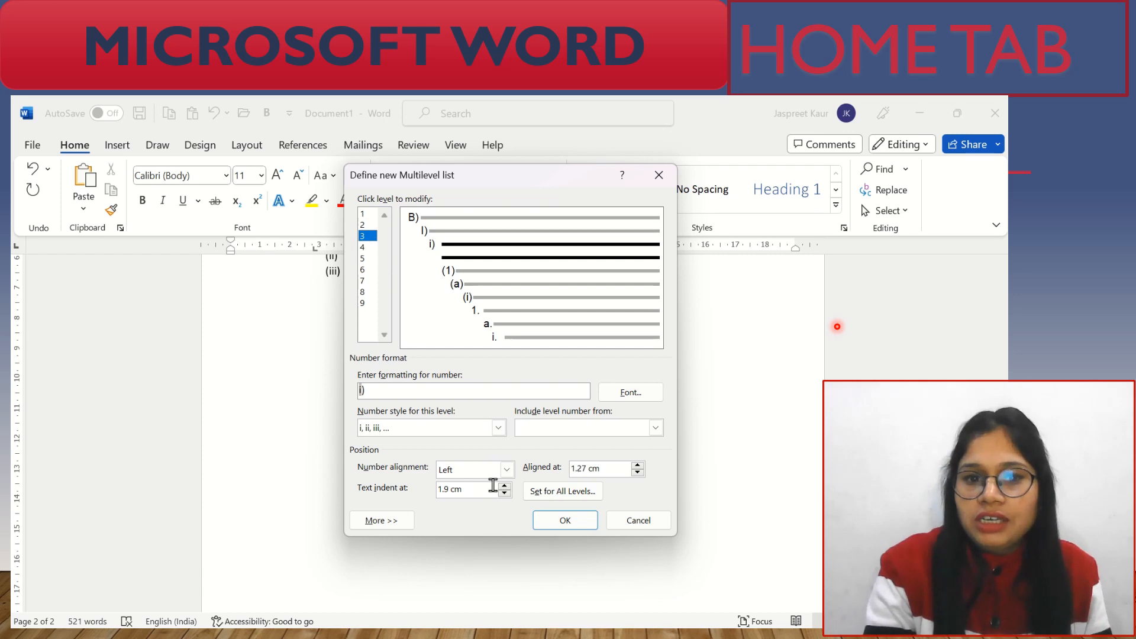
pyautogui.click(501, 430)
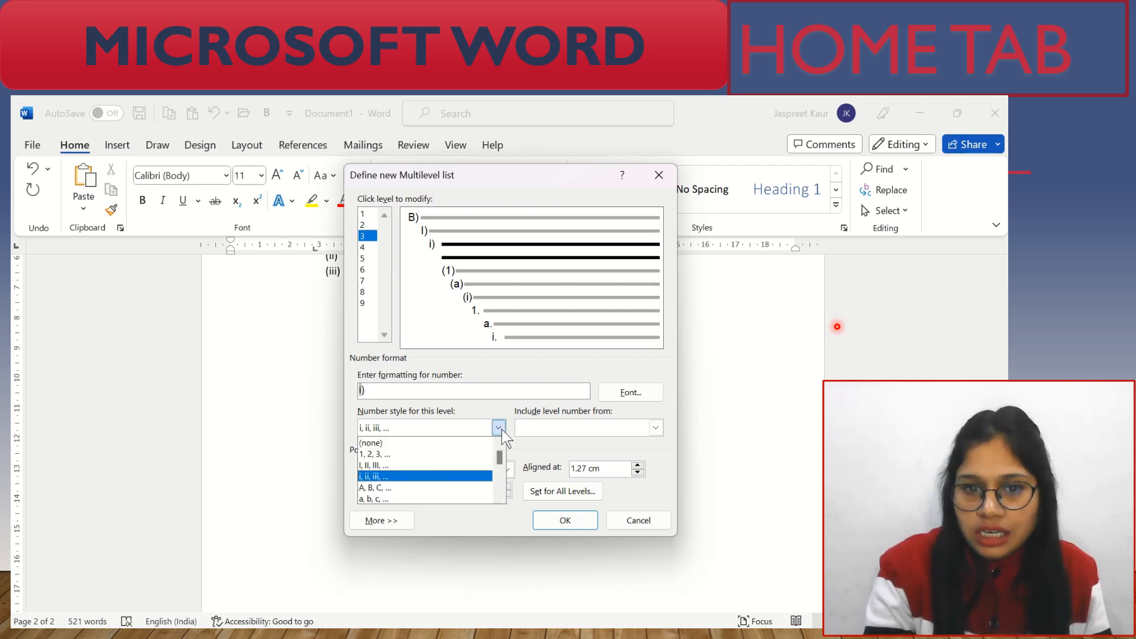
pyautogui.click(424, 498)
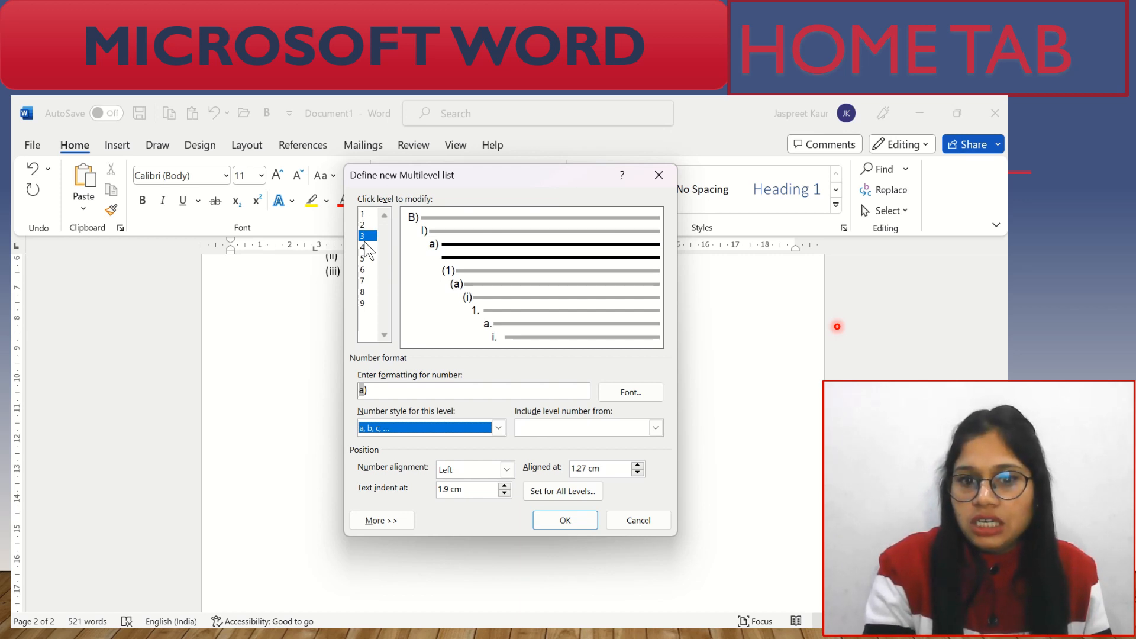
pyautogui.click(565, 520)
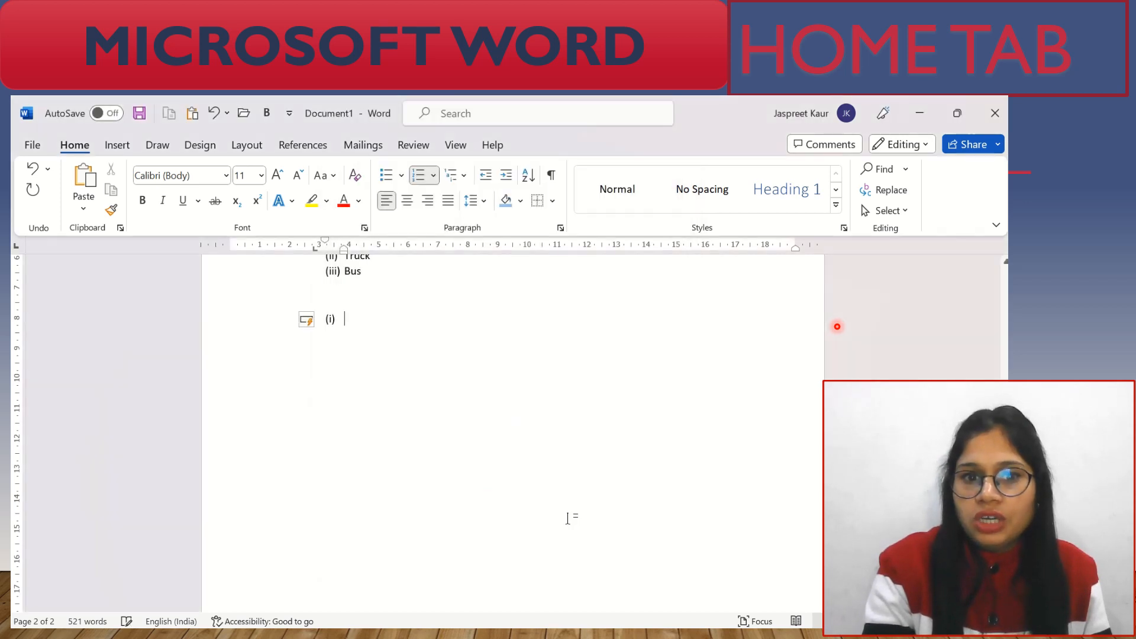
# Apply the A) I) a) multilevel list to the line below the vehicles list and enter the items Ghv, Zscdv and xv.
pyautogui.click(465, 176)
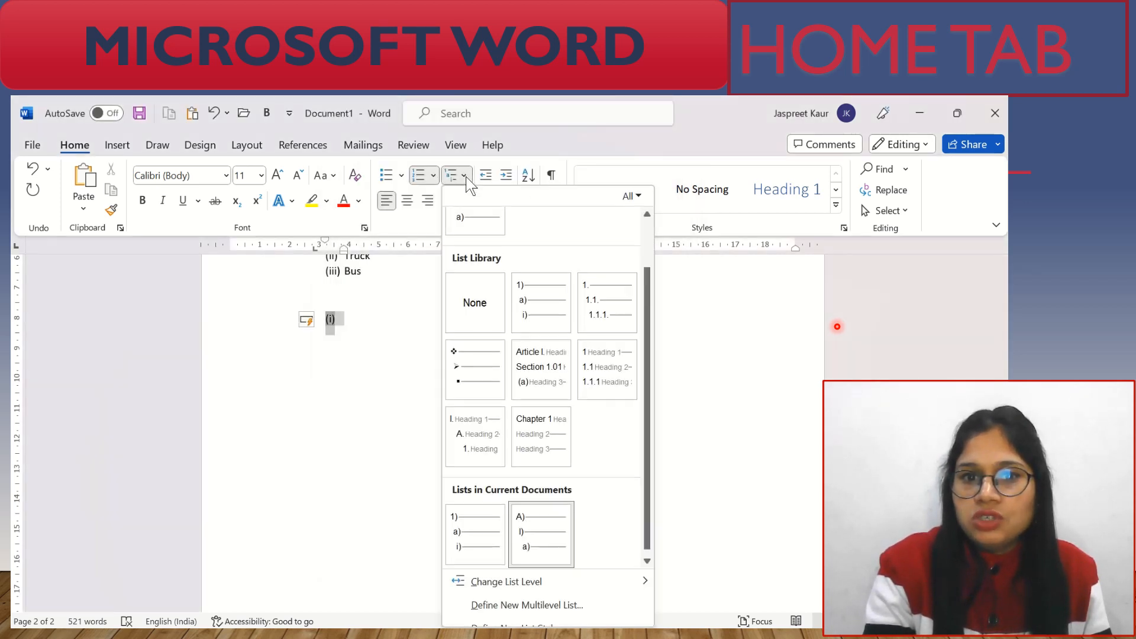
pyautogui.moveTo(649, 382); pyautogui.dragTo(651, 290)
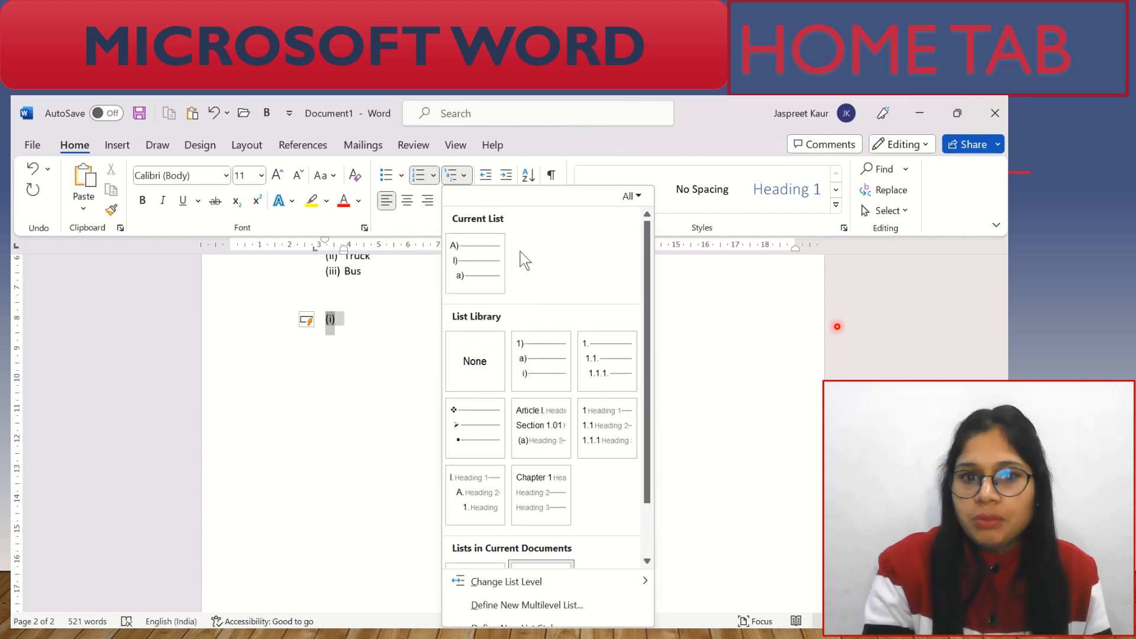
pyautogui.moveTo(459, 250)
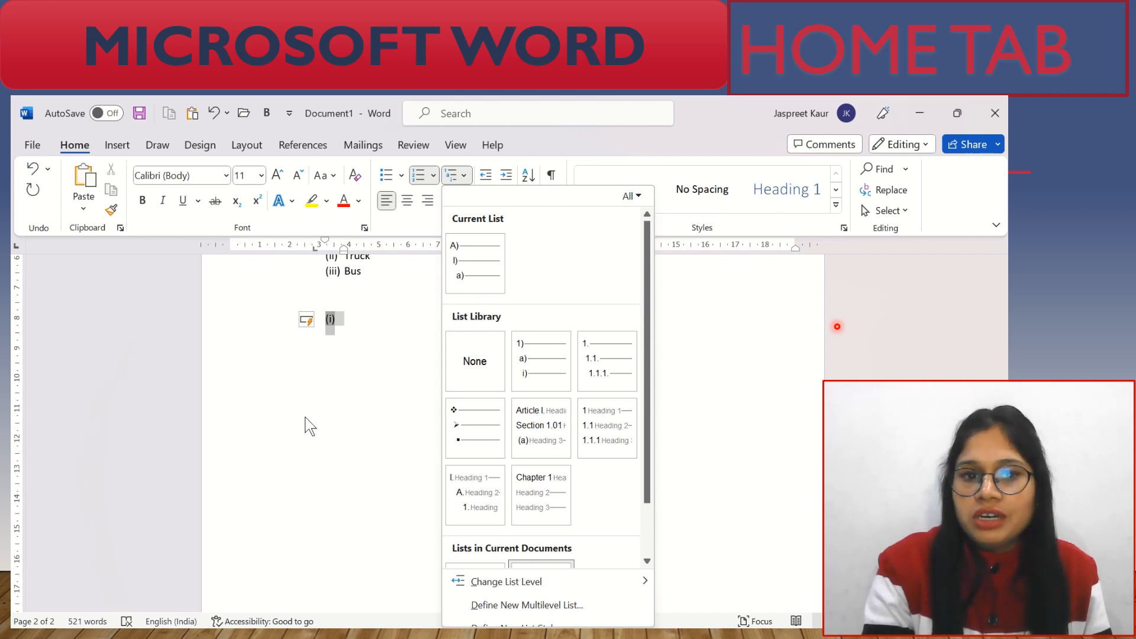
pyautogui.click(455, 273)
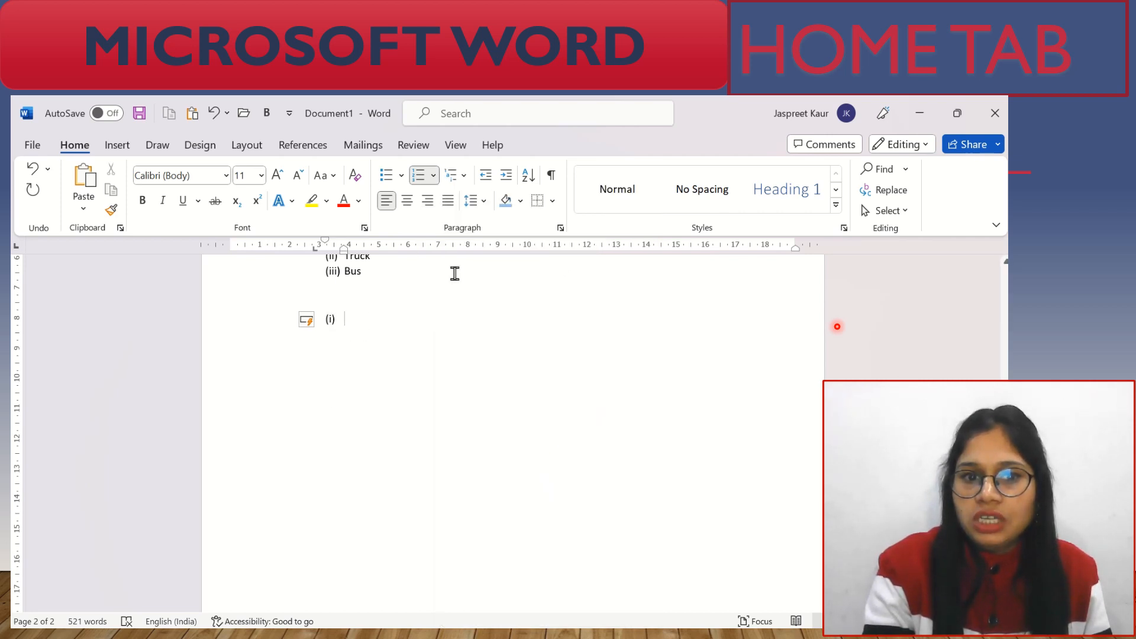
pyautogui.write('ghv')
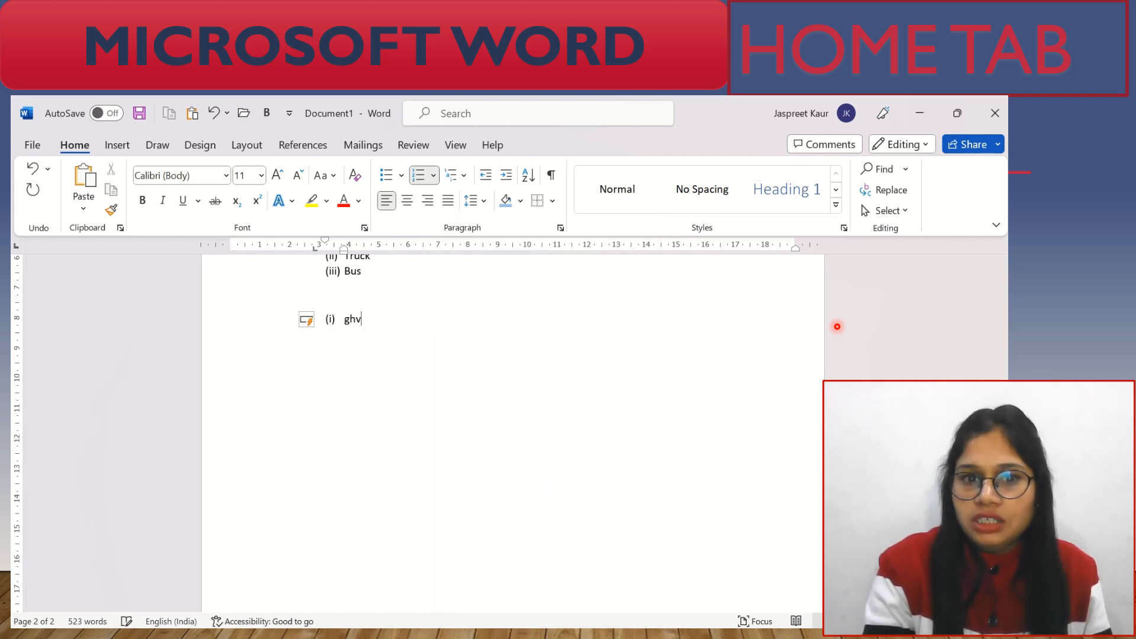
pyautogui.press('Return')
pyautogui.write('zscdv')
pyautogui.press('Return')
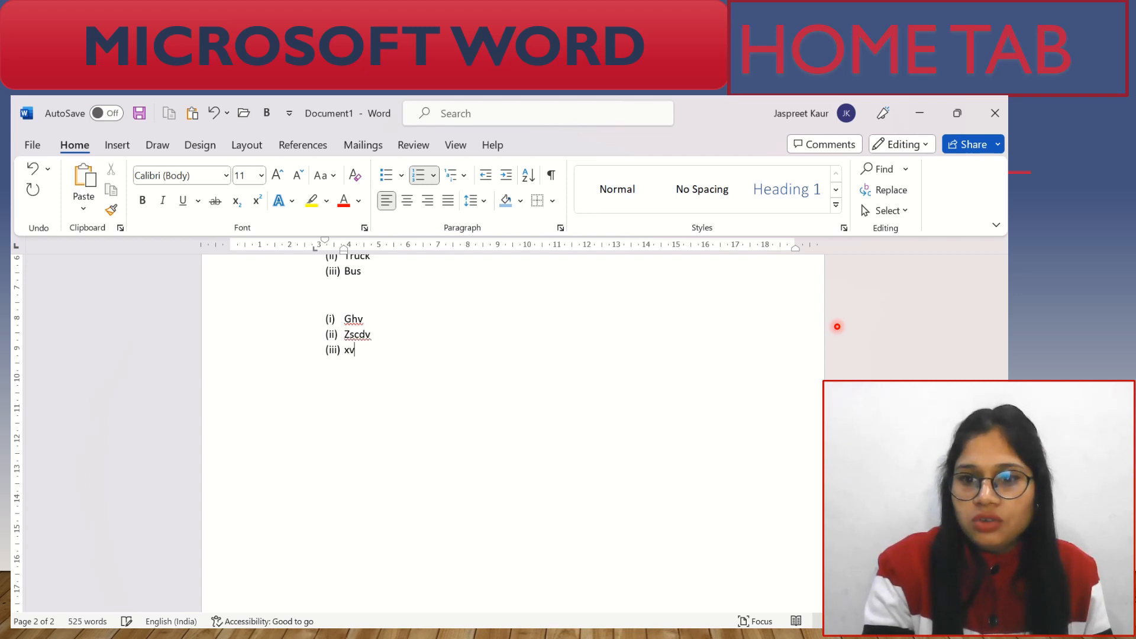
# Change the list level of the xv item to the first level, A).
pyautogui.click(465, 176)
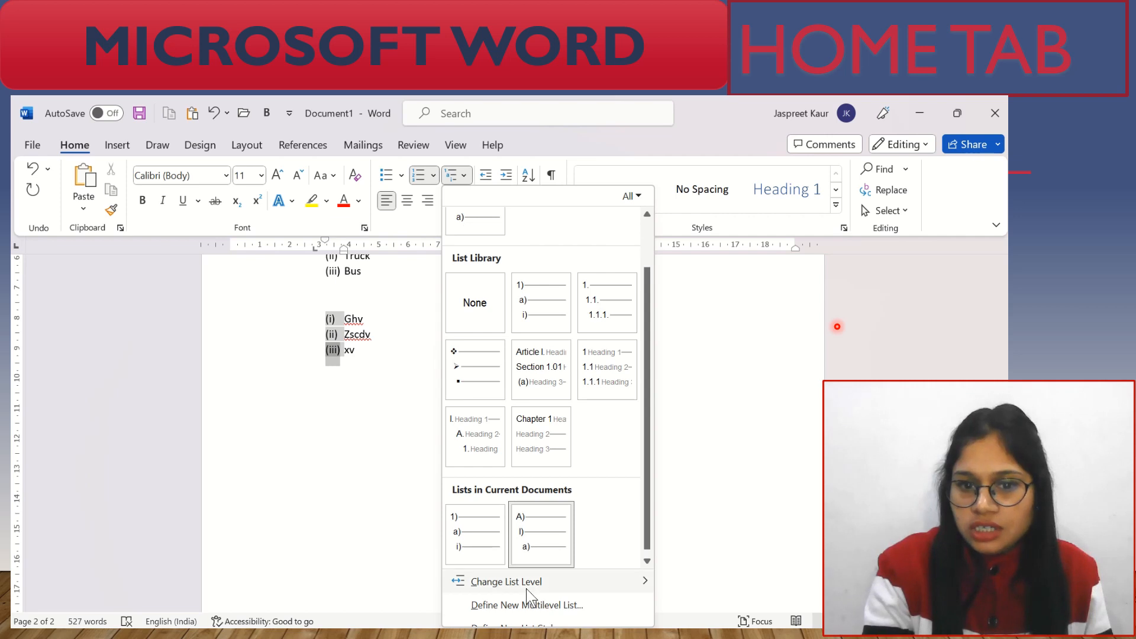
pyautogui.moveTo(527, 585)
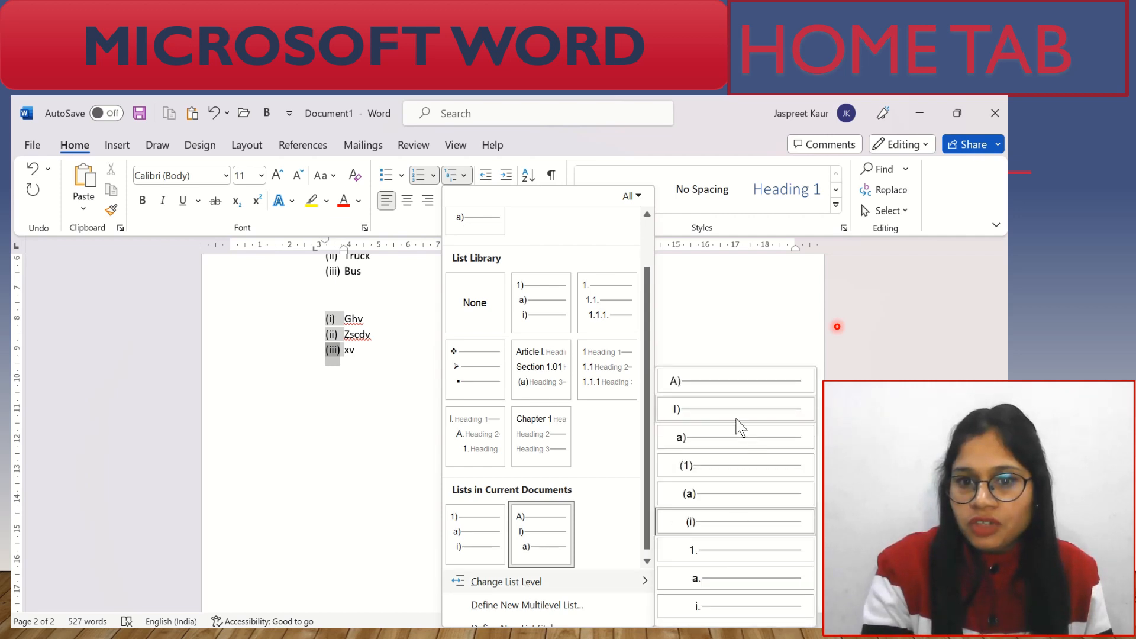
pyautogui.click(724, 385)
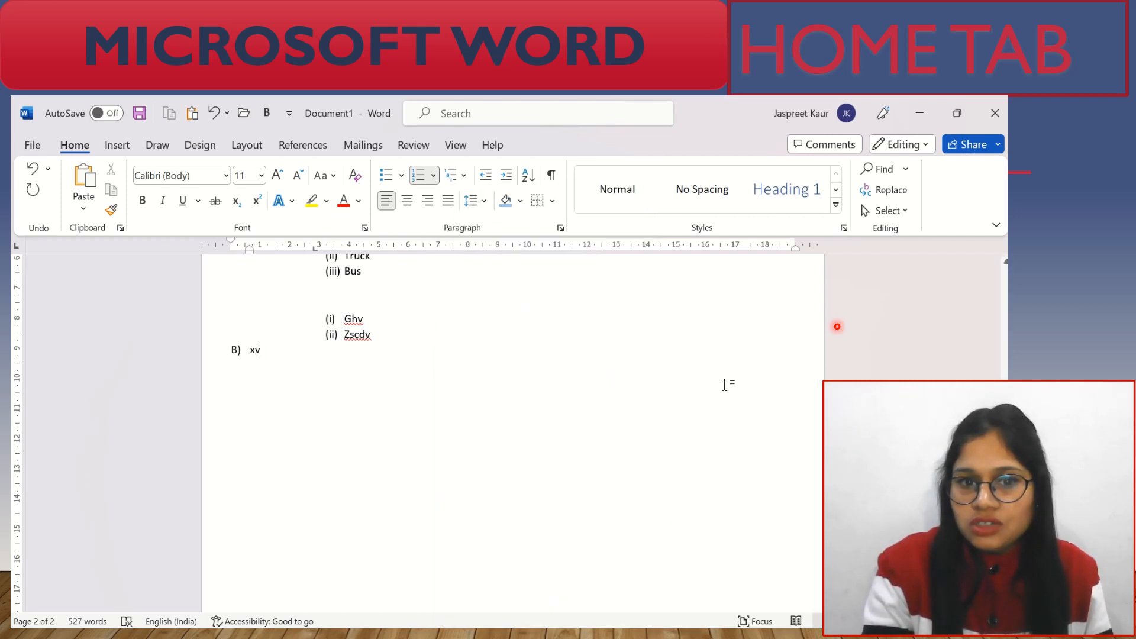
# Add the item df below xv in the multilevel list and start another item.
pyautogui.press('Return')
pyautogui.write('df')
pyautogui.press('Return')
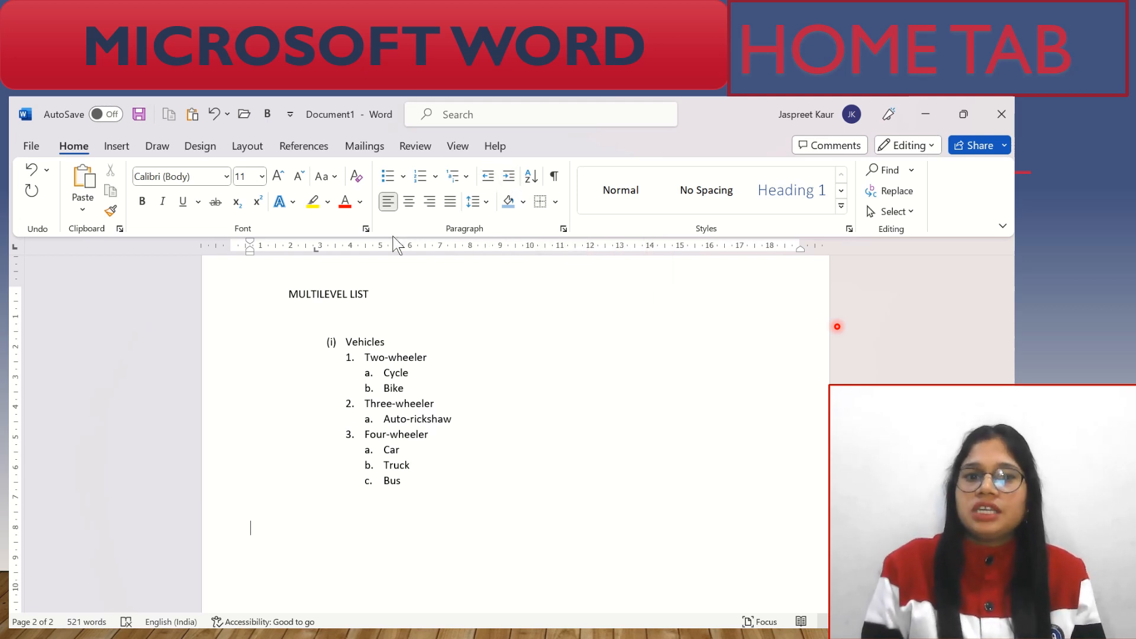
# Centre the whole vehicles multilevel list and undo the centring.
pyautogui.moveTo(323, 338); pyautogui.dragTo(452, 510)
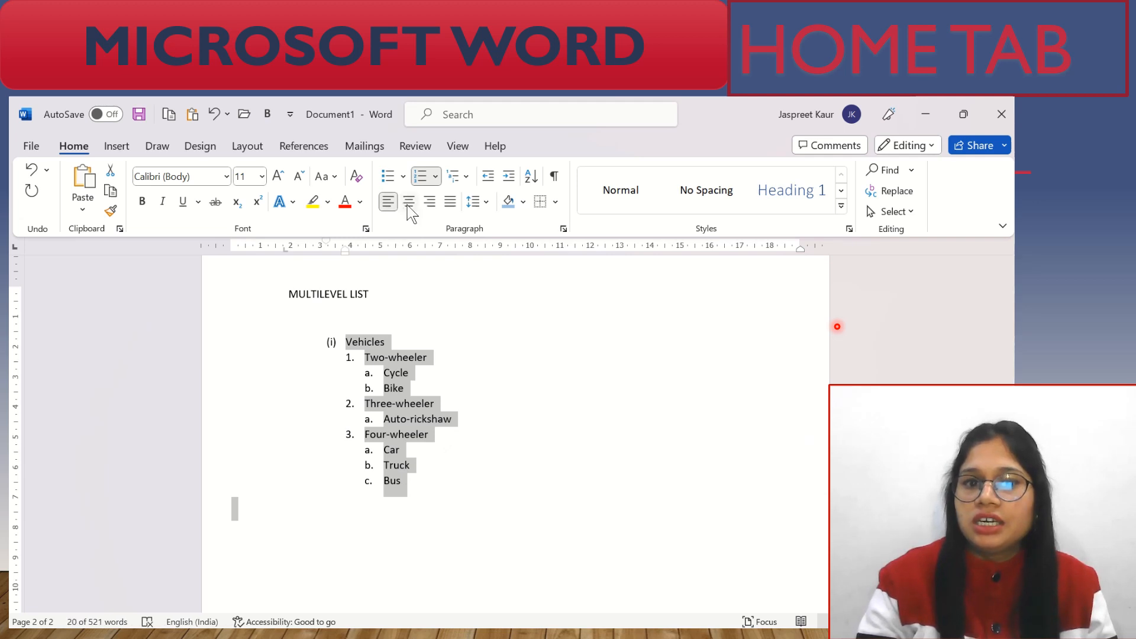
pyautogui.click(408, 202)
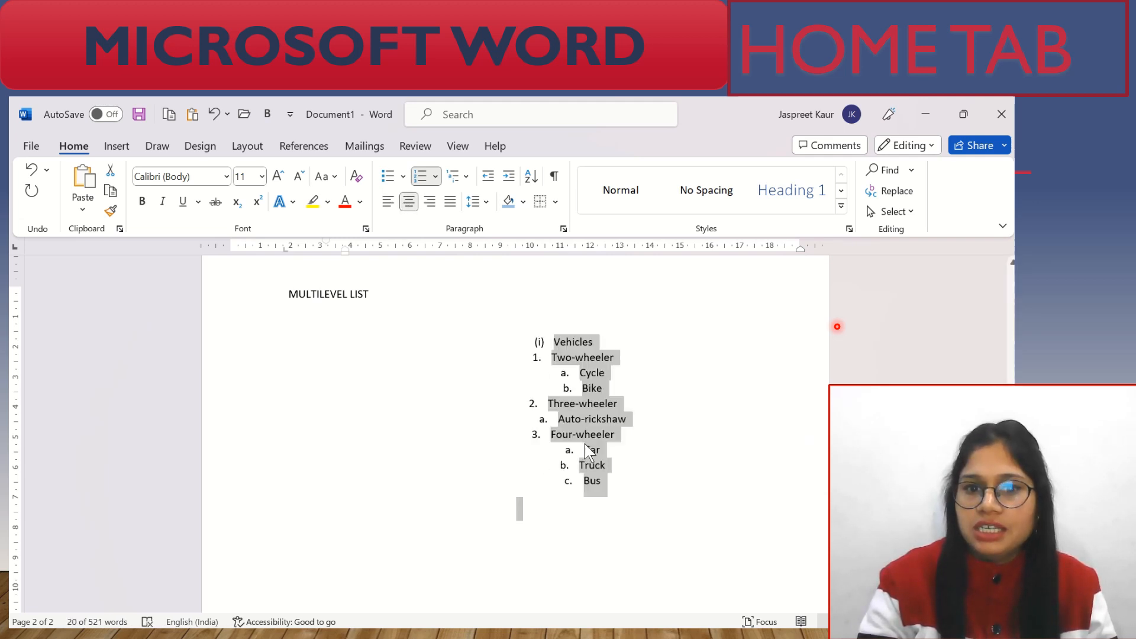
pyautogui.click(212, 116)
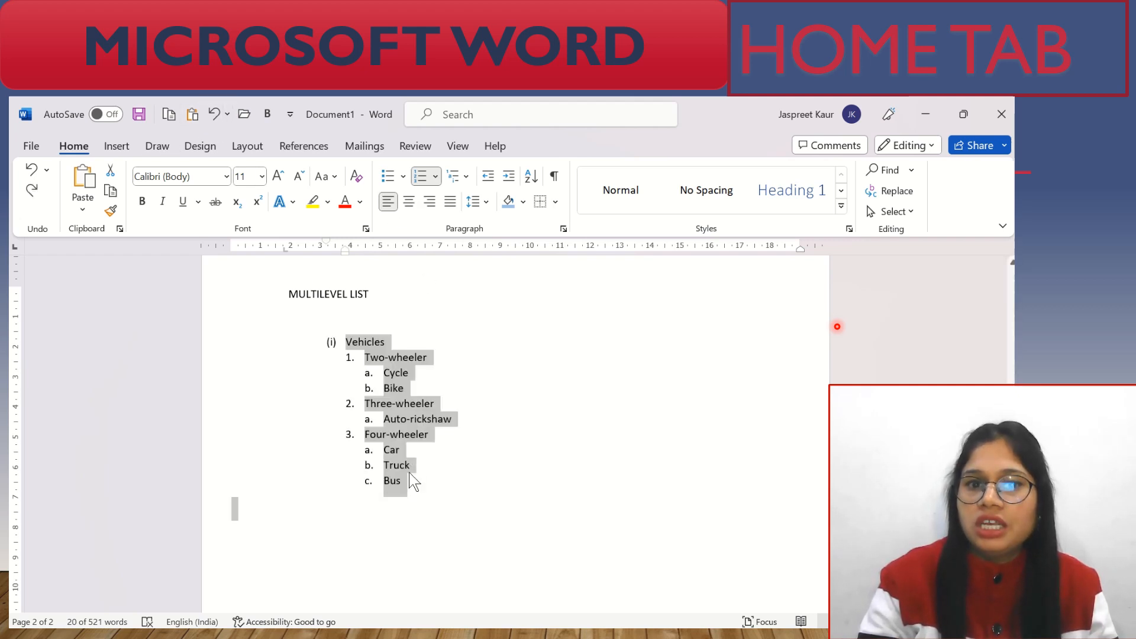
# Increase the indent of the whole vehicles list repeatedly until it starts around the middle of the page.
pyautogui.click(509, 176)
pyautogui.click(508, 176)
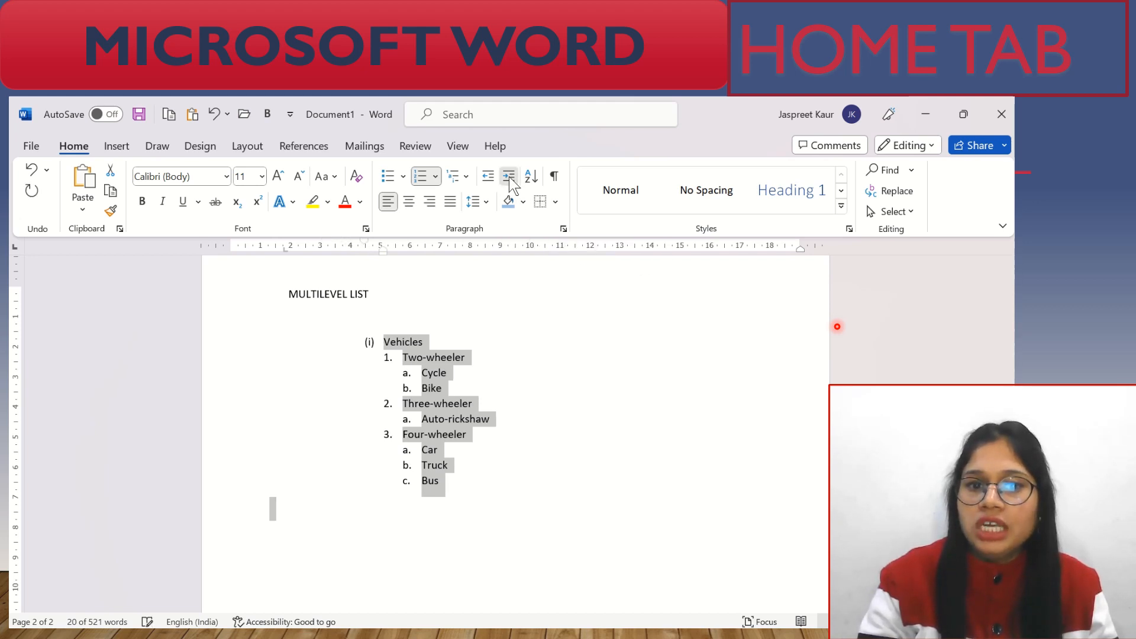
pyautogui.click(509, 176)
pyautogui.click(509, 176)
pyautogui.click(509, 176)
pyautogui.click(509, 175)
pyautogui.click(508, 176)
pyautogui.click(509, 175)
pyautogui.click(509, 175)
pyautogui.click(509, 176)
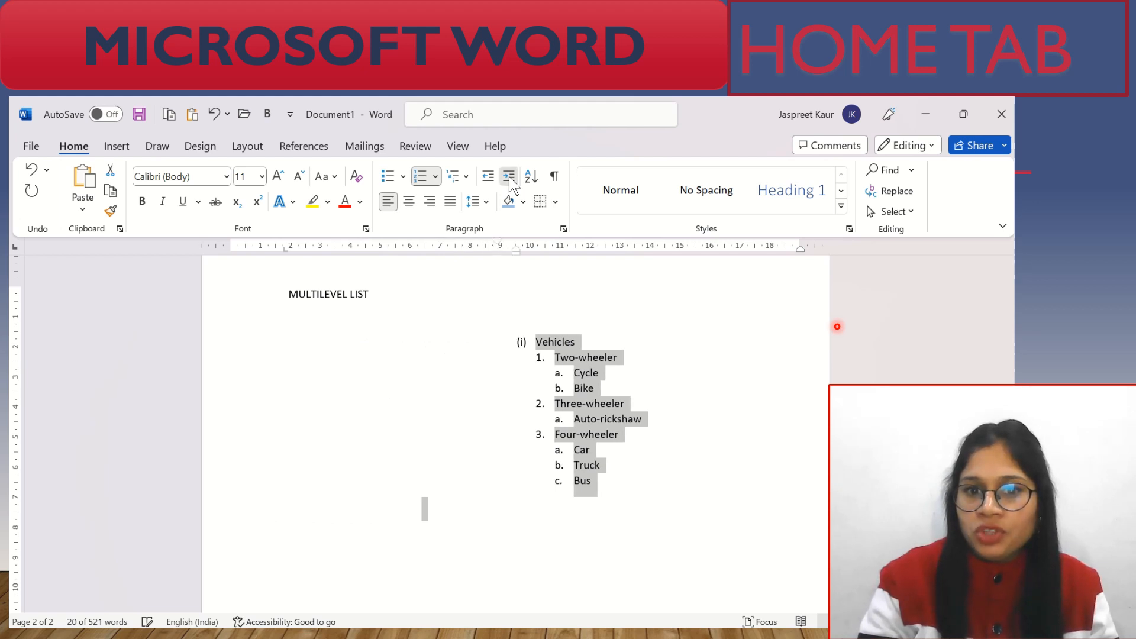
pyautogui.click(508, 176)
# Decrease the indent of the vehicles list until its first level aligns with the MULTILEVEL LIST heading.
pyautogui.click(488, 176)
pyautogui.click(488, 177)
pyautogui.click(488, 177)
pyautogui.click(488, 177)
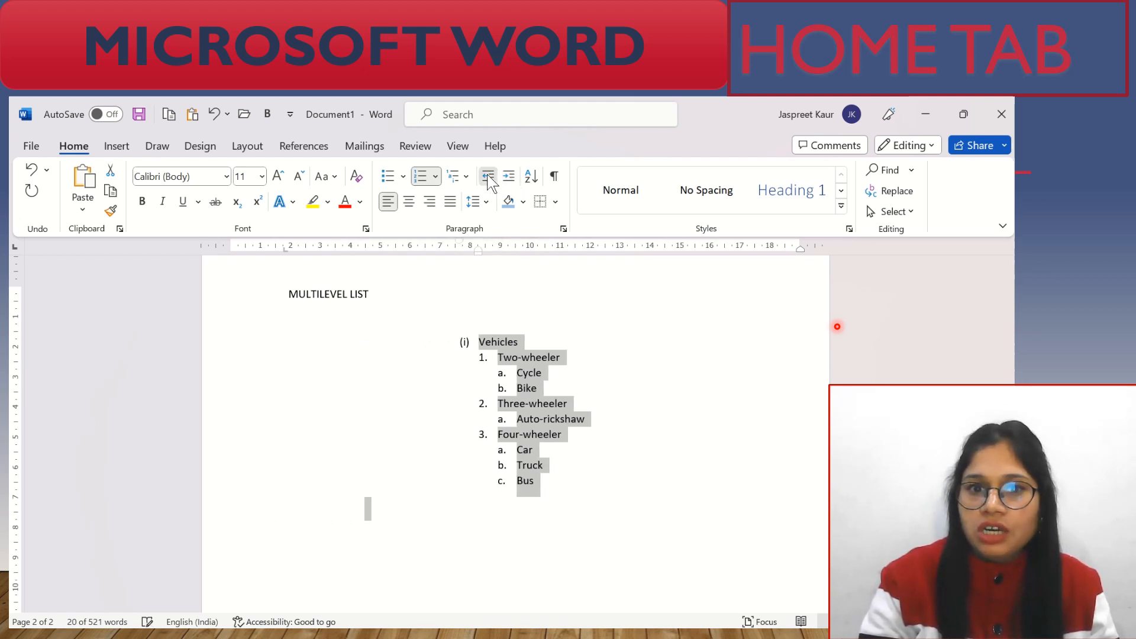
pyautogui.click(488, 177)
pyautogui.click(488, 177)
pyautogui.click(489, 176)
pyautogui.click(488, 176)
pyautogui.click(488, 176)
pyautogui.click(488, 177)
pyautogui.click(488, 176)
pyautogui.click(488, 176)
pyautogui.click(488, 176)
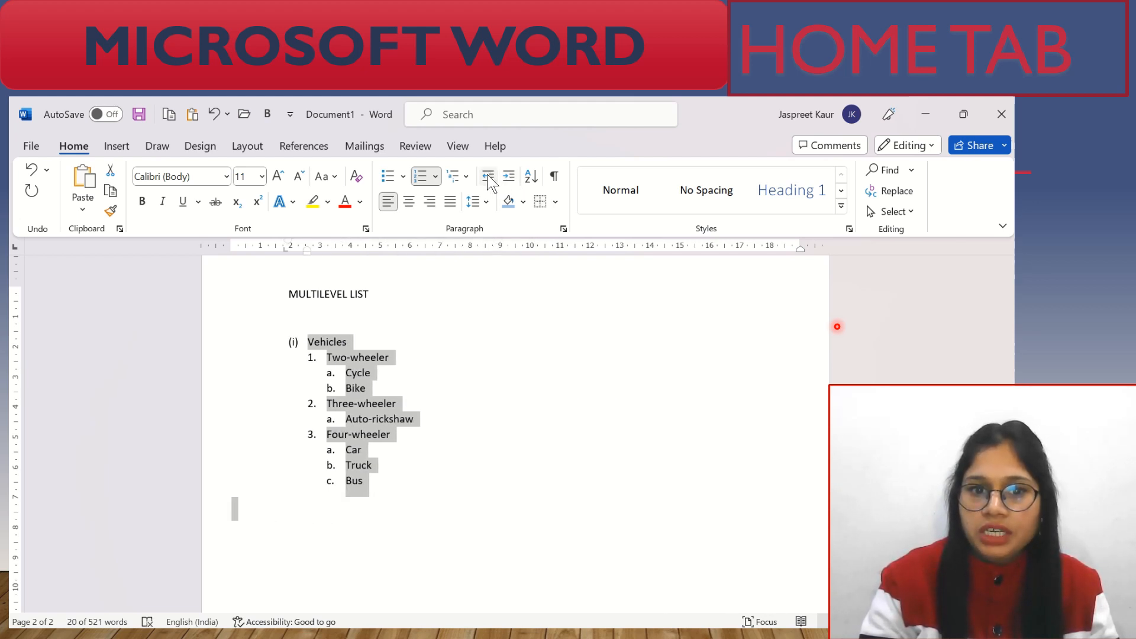
# Increase the indent of the vehicles list by three levels from the heading's alignment.
pyautogui.click(509, 176)
pyautogui.click(508, 175)
pyautogui.click(508, 176)
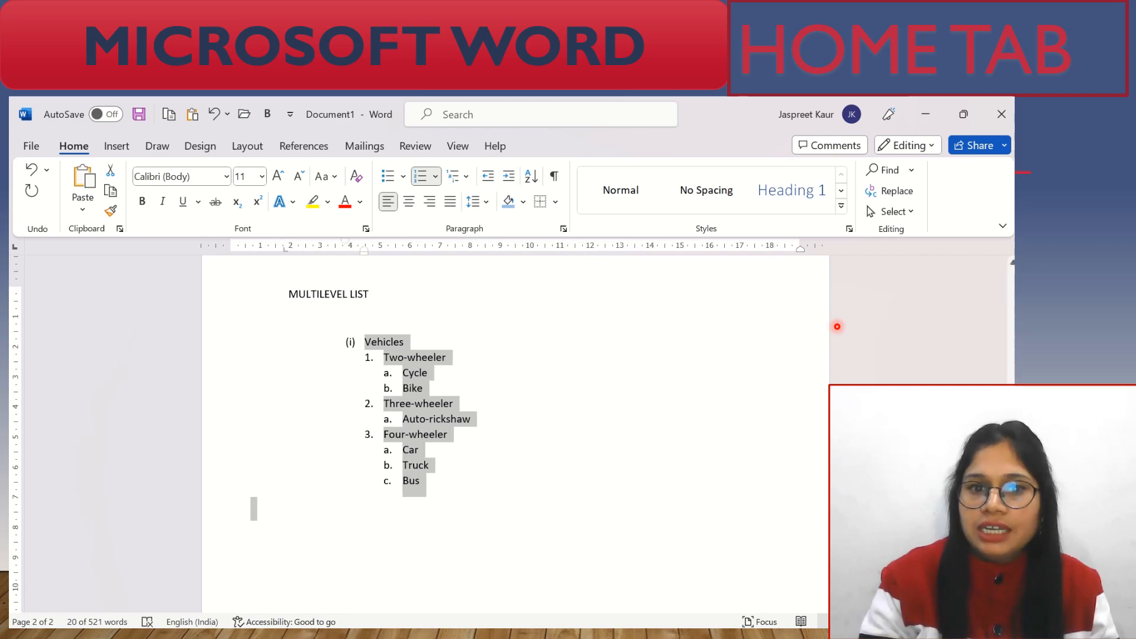
# Increase the indent of the first paragraph on page 1 by several levels and reduce it back to three levels in total.
pyautogui.scroll(10, 873, 288)
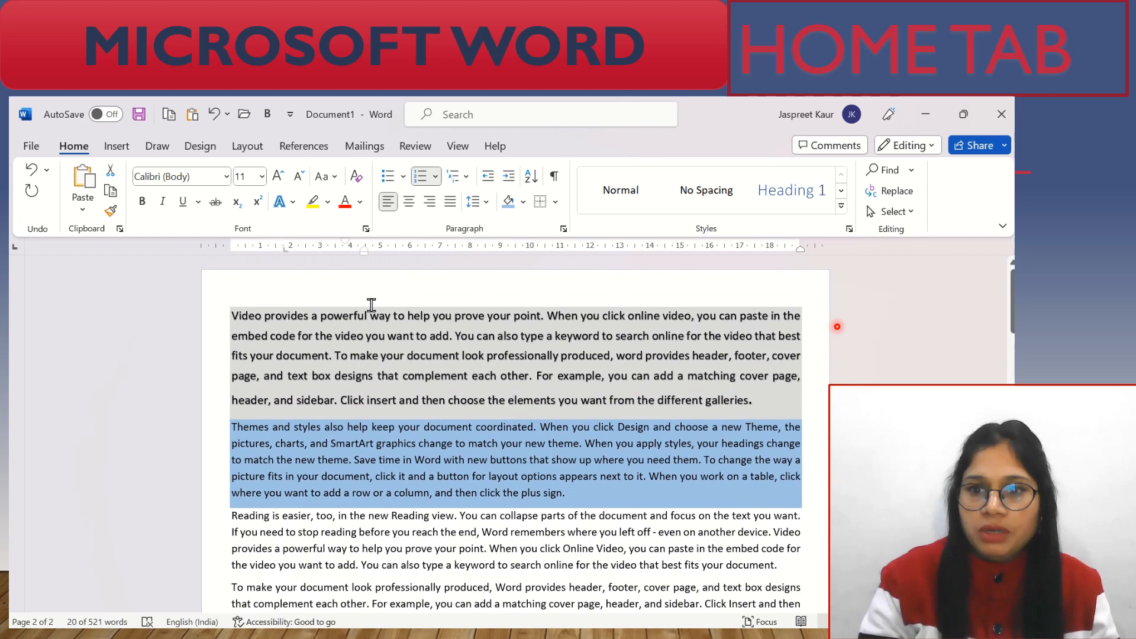
pyautogui.click(230, 312)
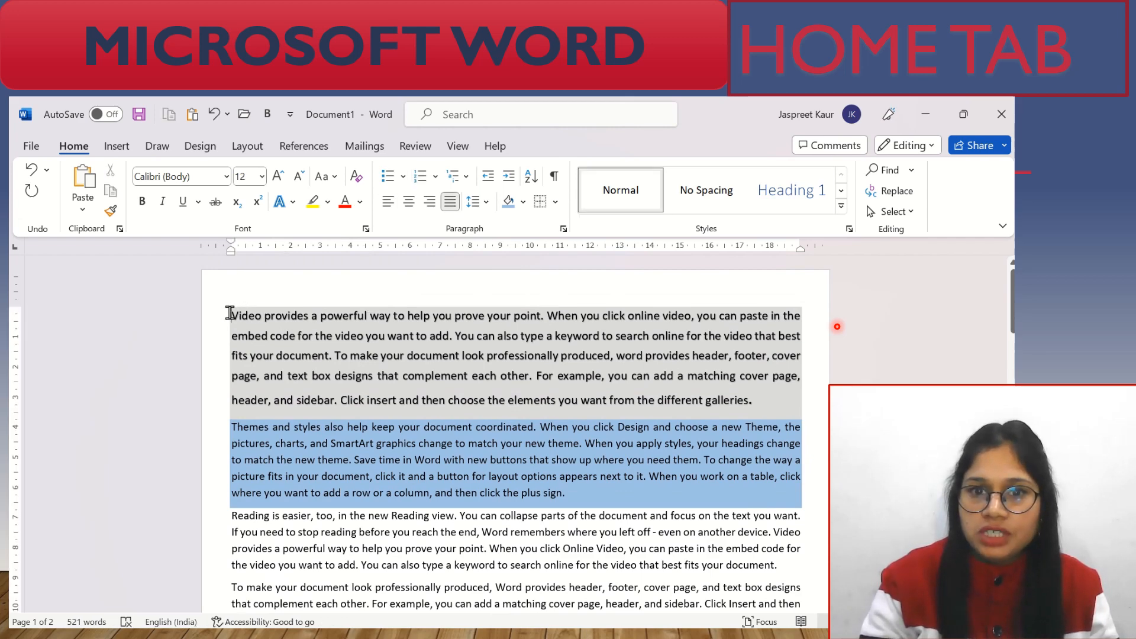
pyautogui.click(509, 178)
pyautogui.click(509, 179)
pyautogui.click(509, 177)
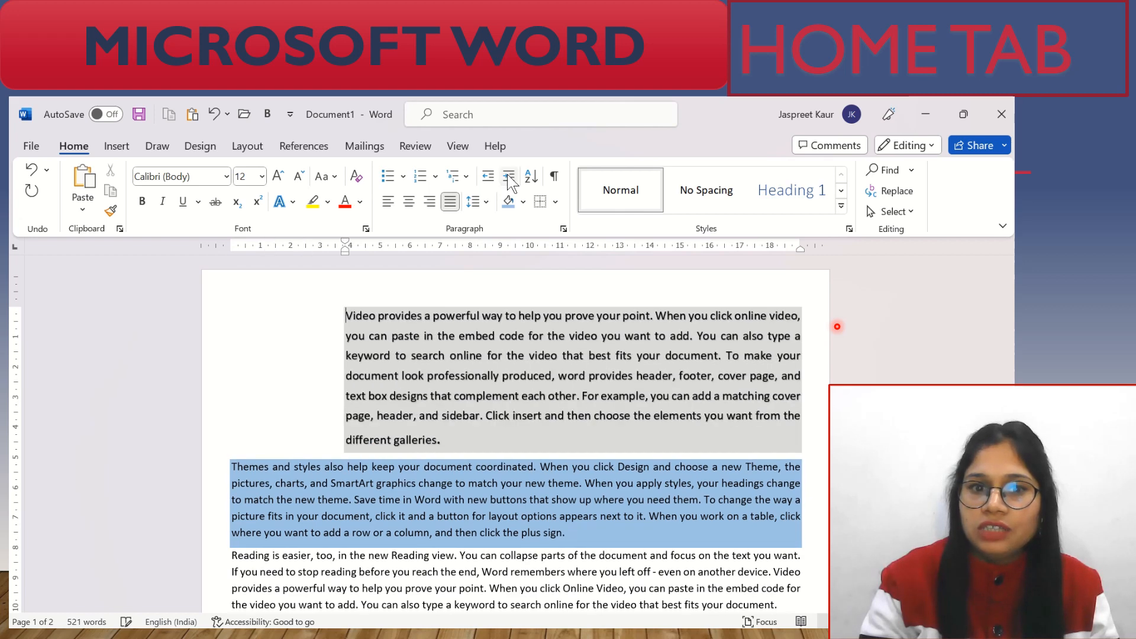
pyautogui.click(508, 178)
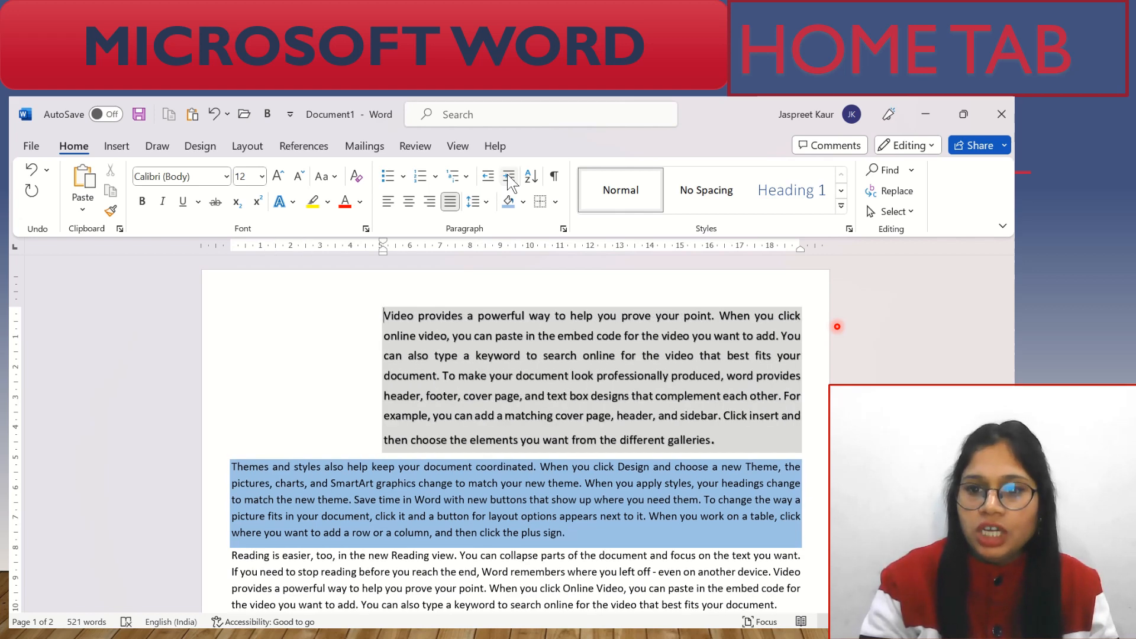
pyautogui.click(508, 176)
pyautogui.click(481, 177)
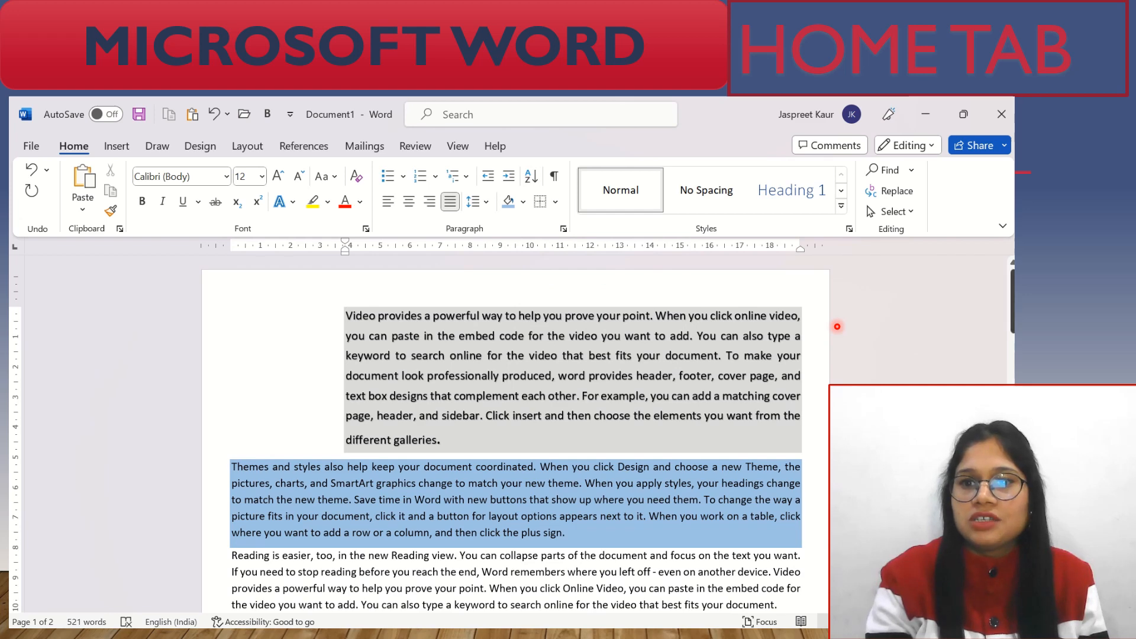
# Sort the five items of the A to E lettered list by paragraph text in ascending order.
pyautogui.scroll(-15, 837, 326)
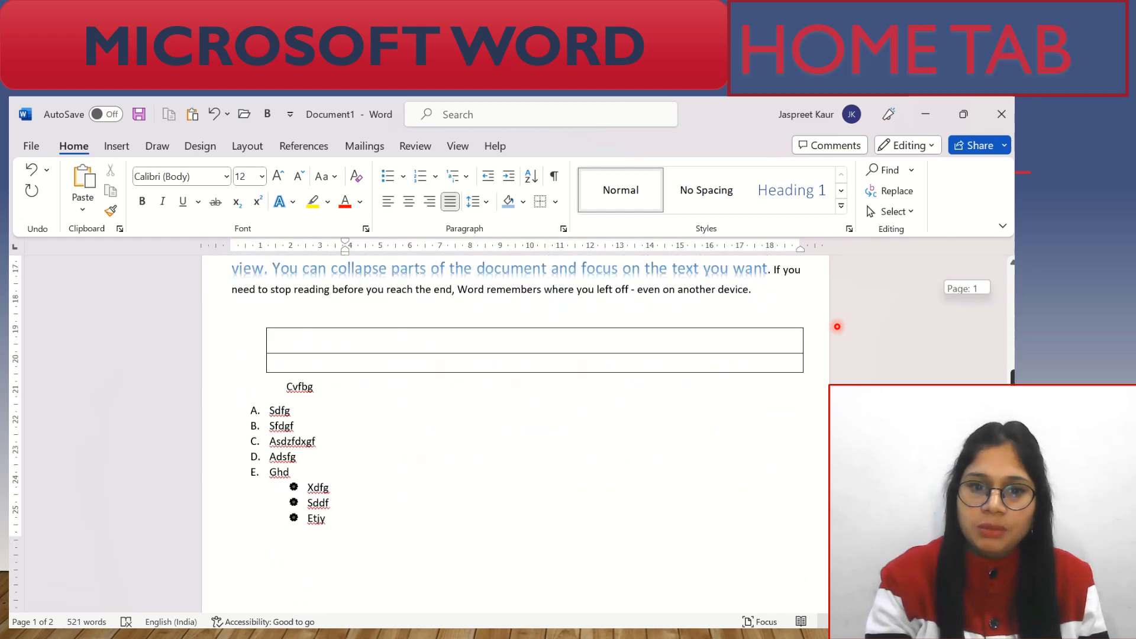
pyautogui.scroll(3, 837, 326)
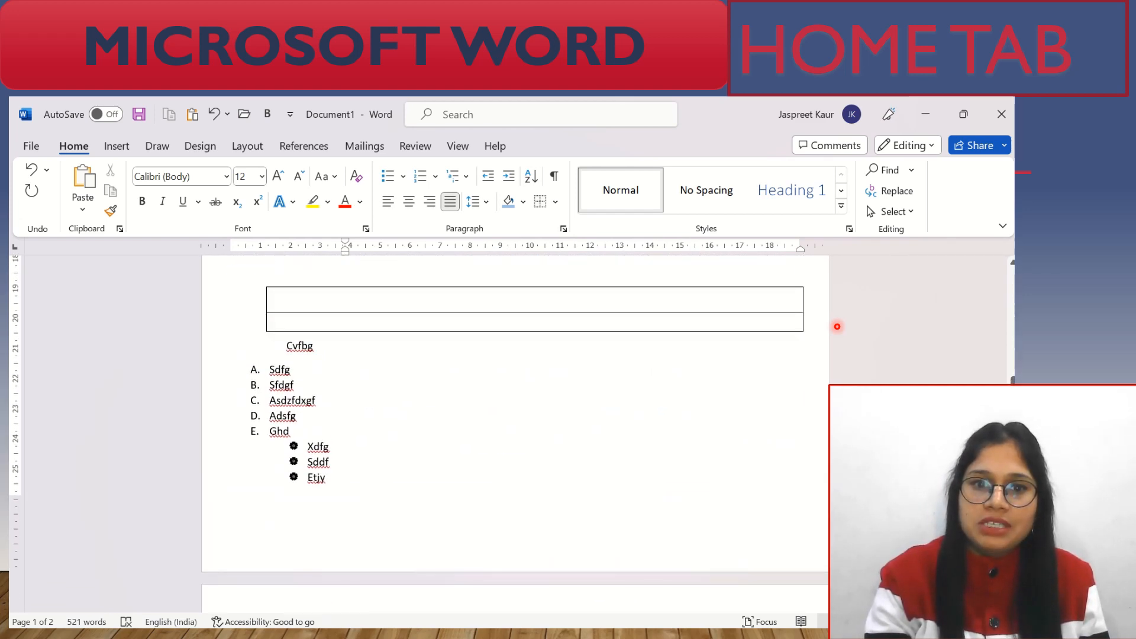
pyautogui.moveTo(268, 370); pyautogui.dragTo(293, 433)
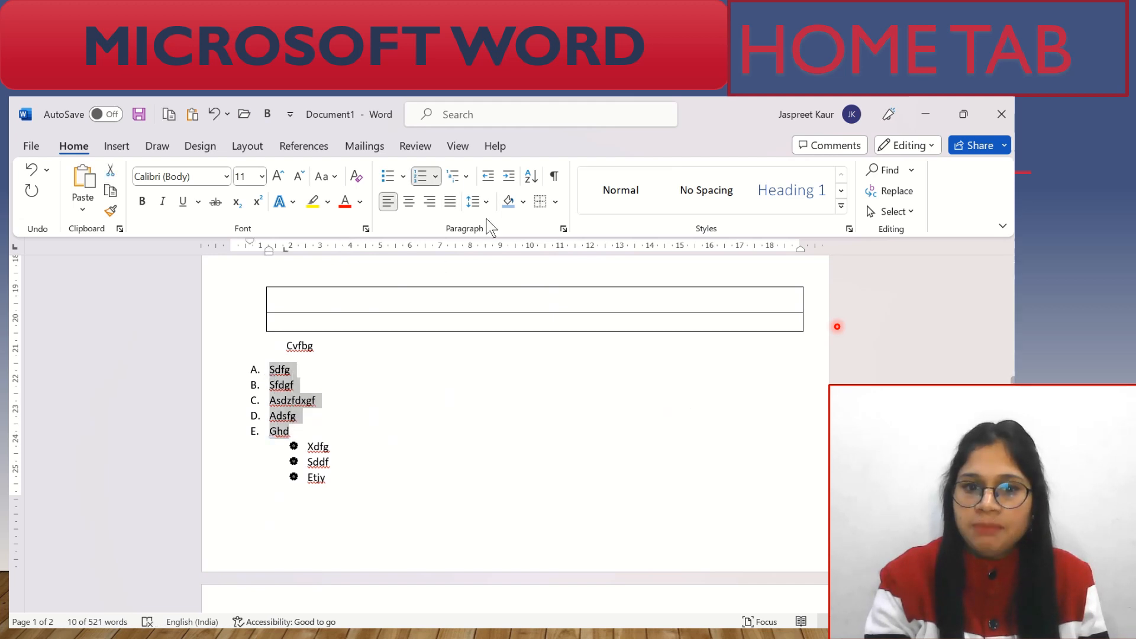
pyautogui.click(538, 172)
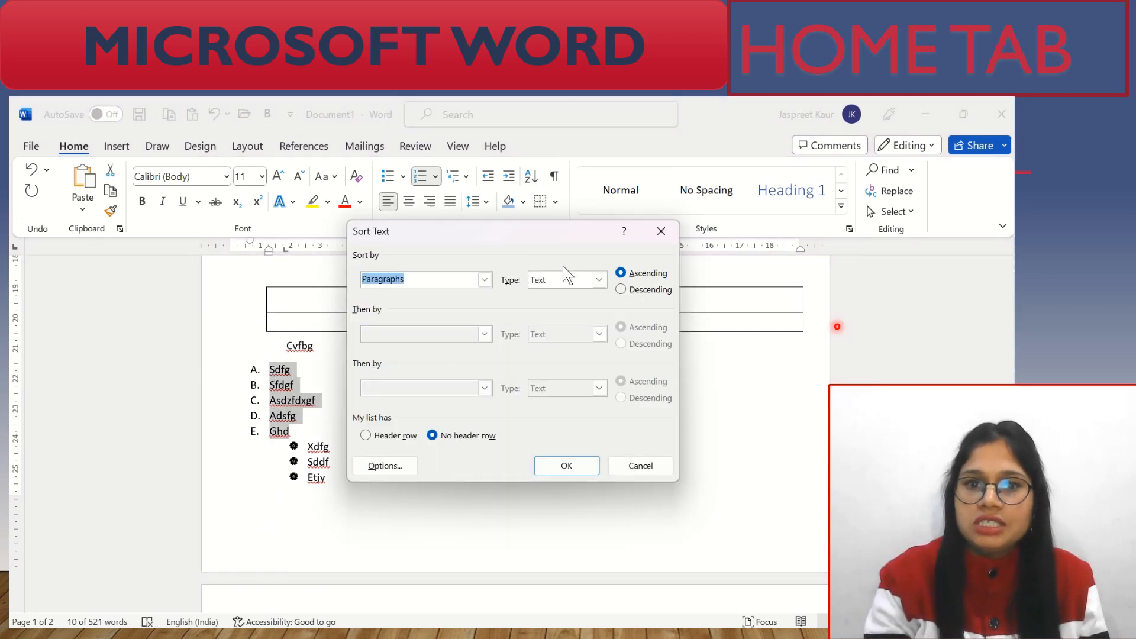
pyautogui.moveTo(552, 235); pyautogui.dragTo(674, 235)
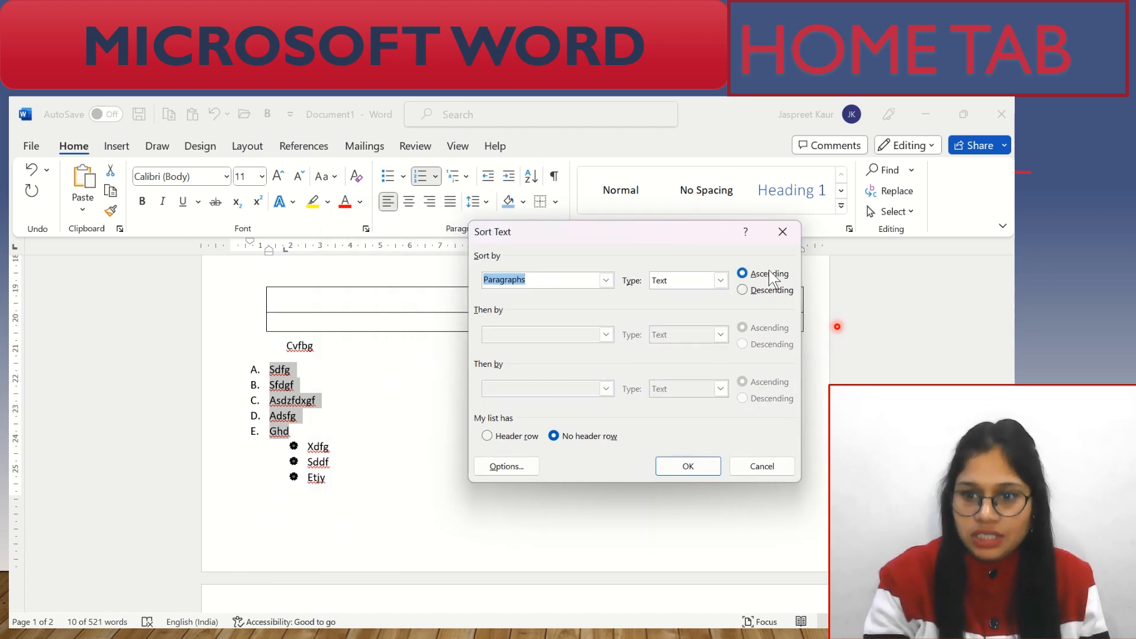
pyautogui.click(707, 466)
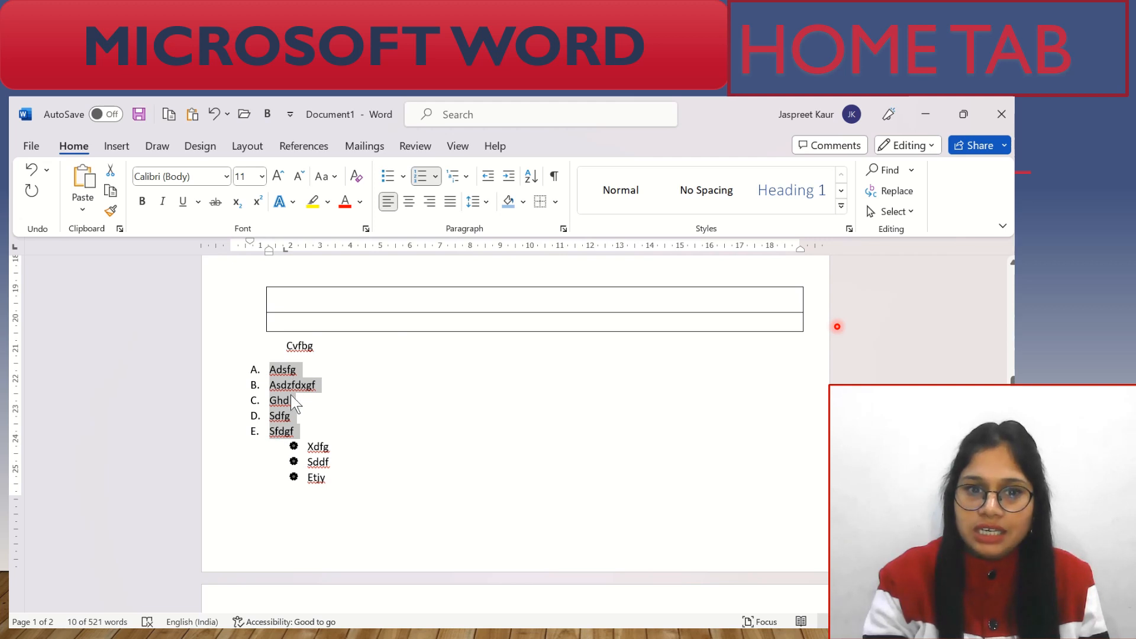
# Sort the five items of the A to E lettered list by paragraph text in descending order.
pyautogui.click(530, 176)
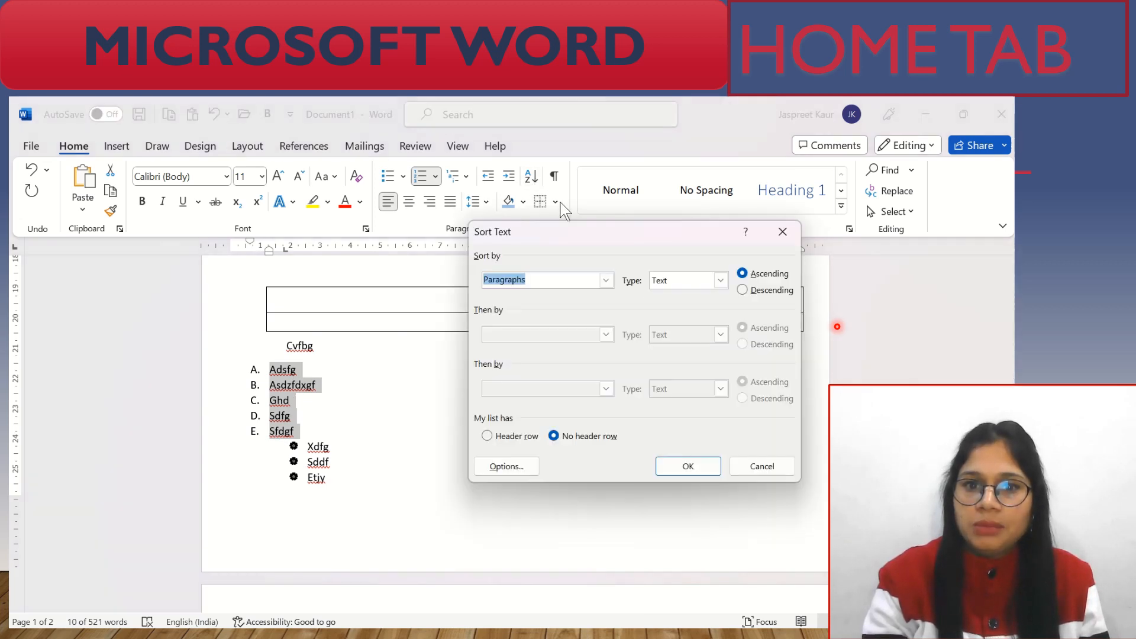
pyautogui.click(757, 291)
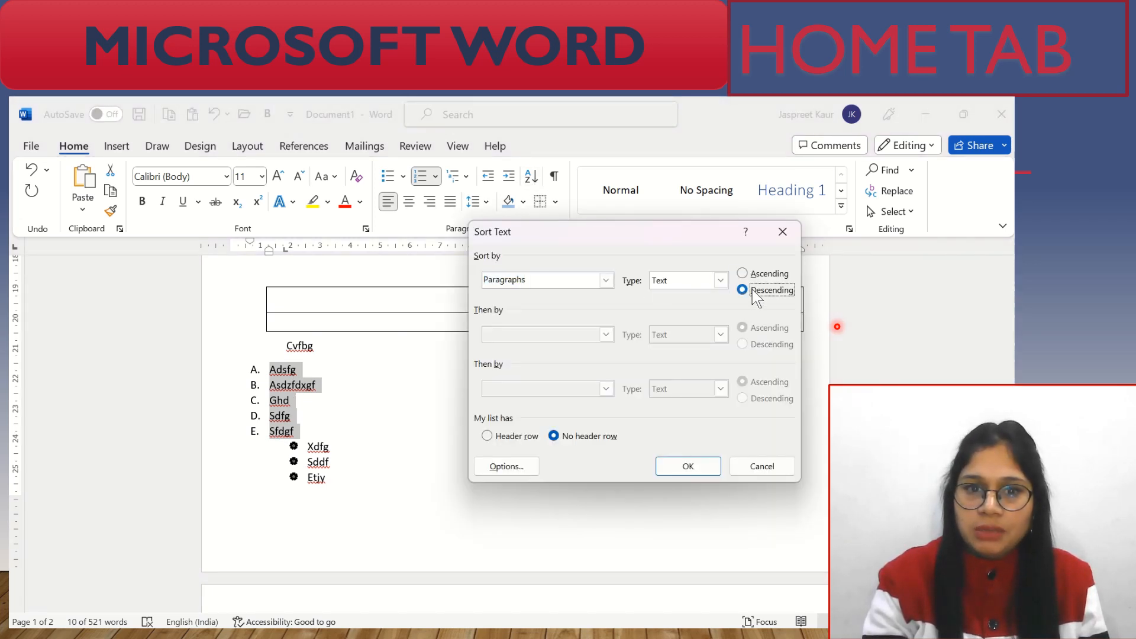
pyautogui.click(684, 465)
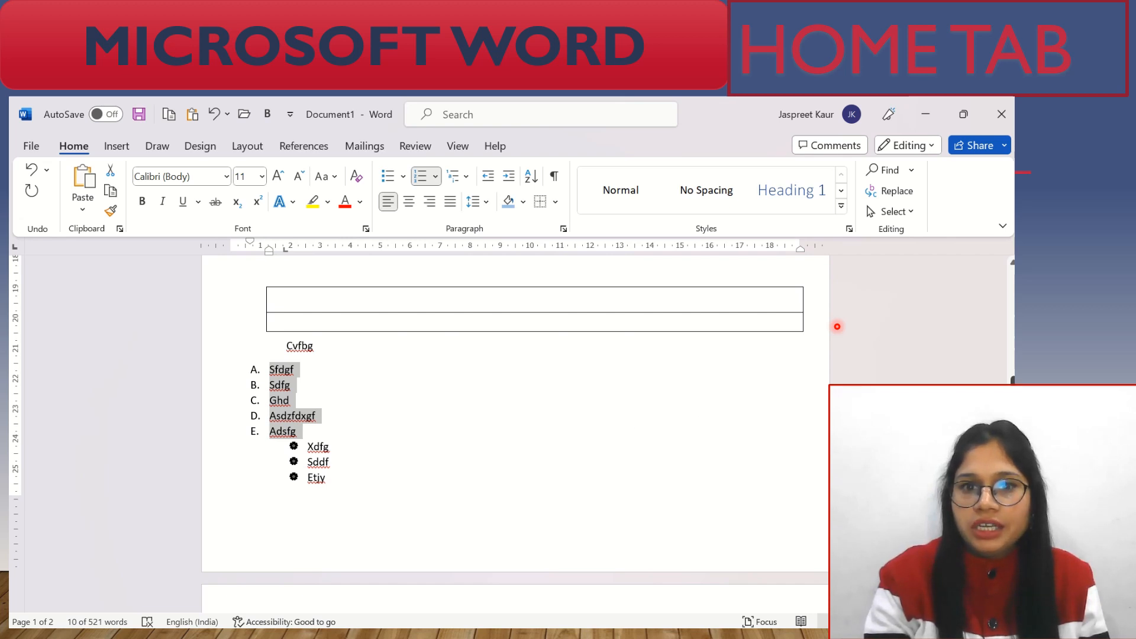
# Enter the numbers 67, 87654, 765, 754 and 755 on separate lines below the vehicles list.
pyautogui.scroll(-8, 376, 462)
pyautogui.scroll(3, 376, 462)
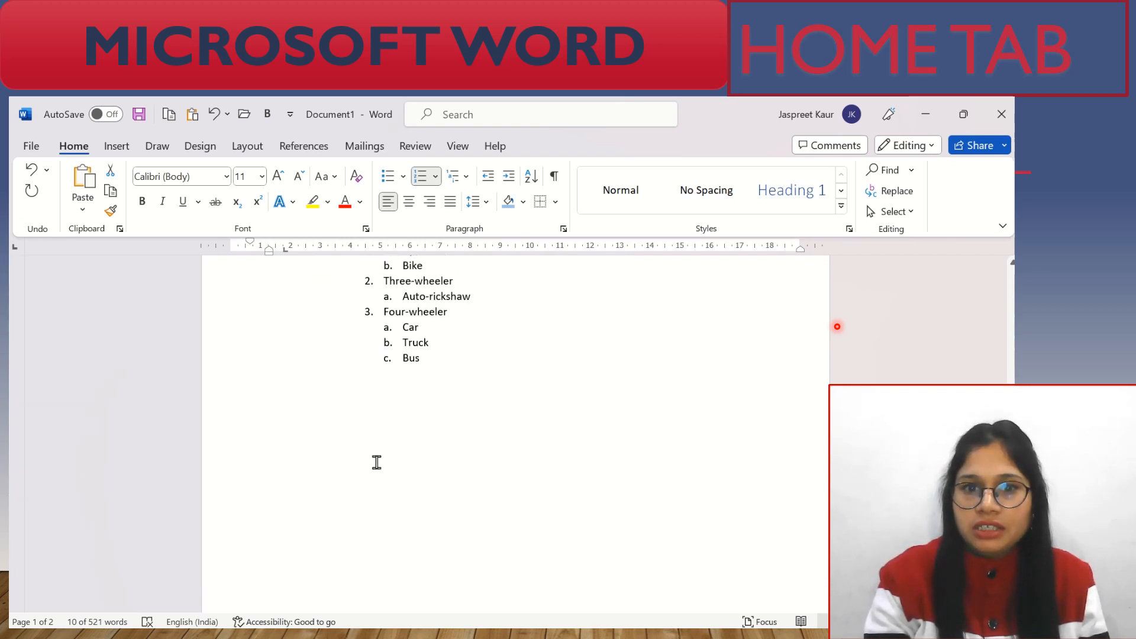
pyautogui.click(303, 442)
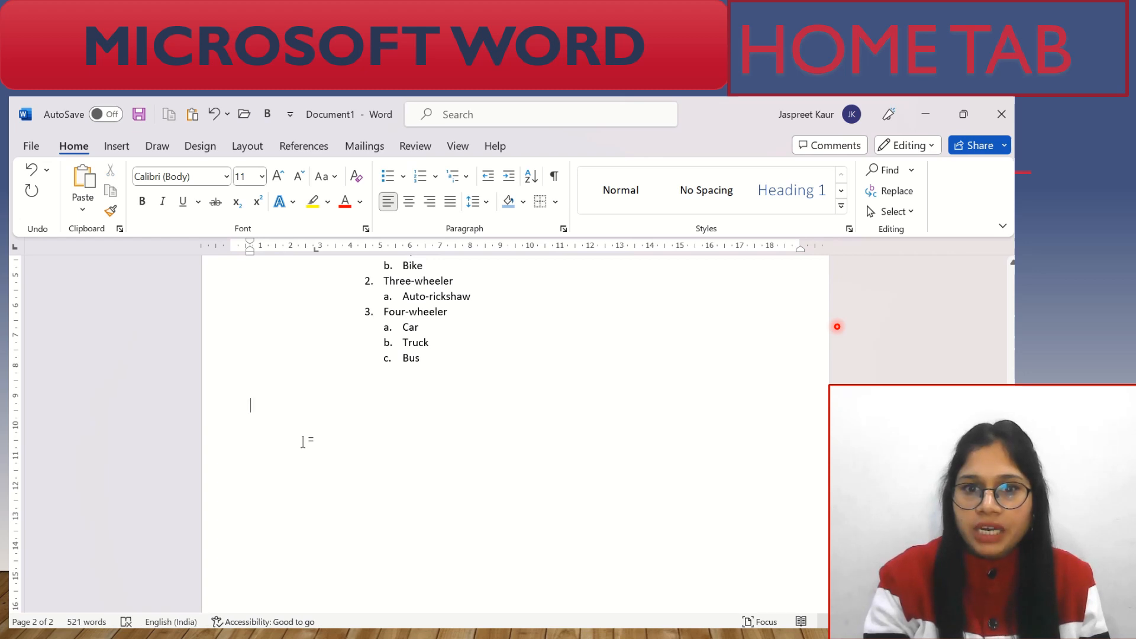
pyautogui.write('67')
pyautogui.press('Return')
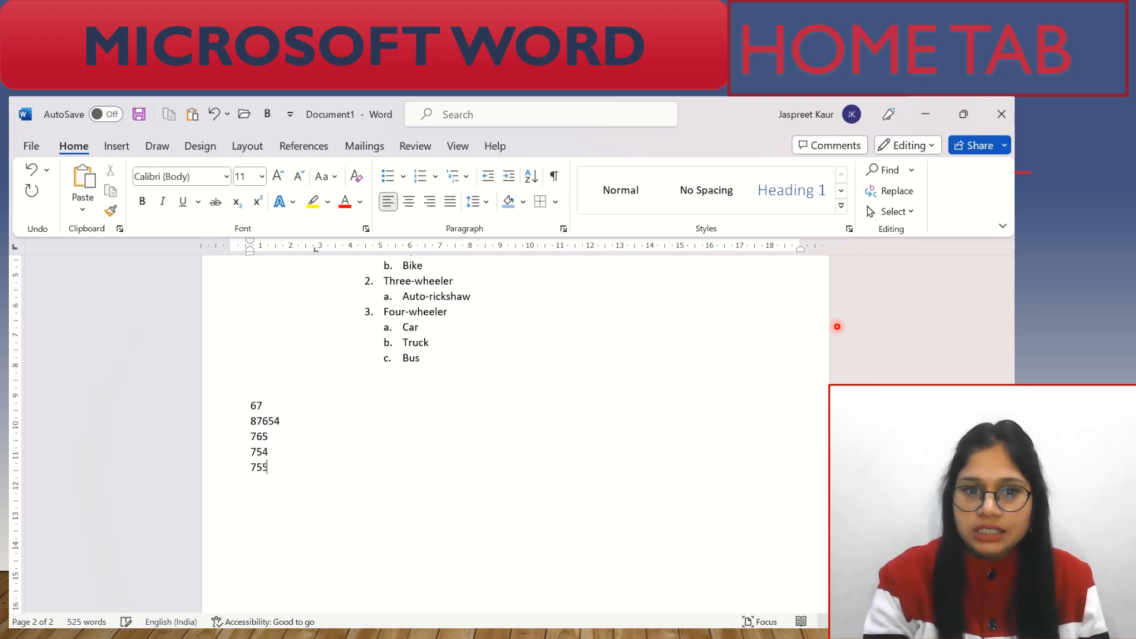
# Sort the five numbers below the vehicles list by paragraph as type Number in ascending order.
pyautogui.doubleClick(256, 404)
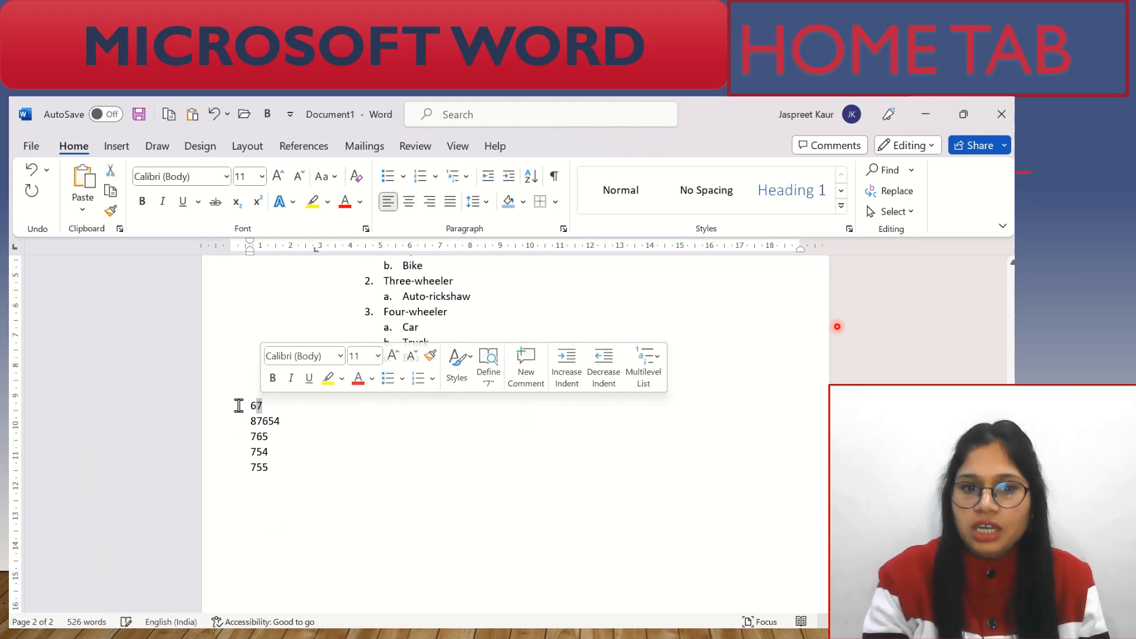
pyautogui.moveTo(242, 404); pyautogui.dragTo(286, 477)
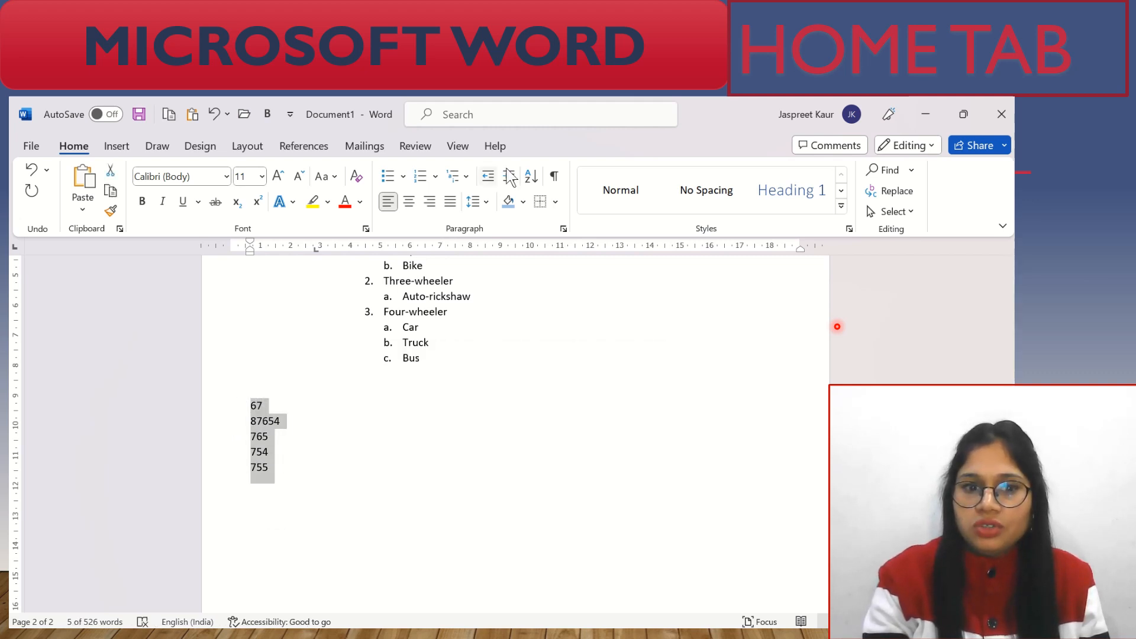
pyautogui.click(531, 176)
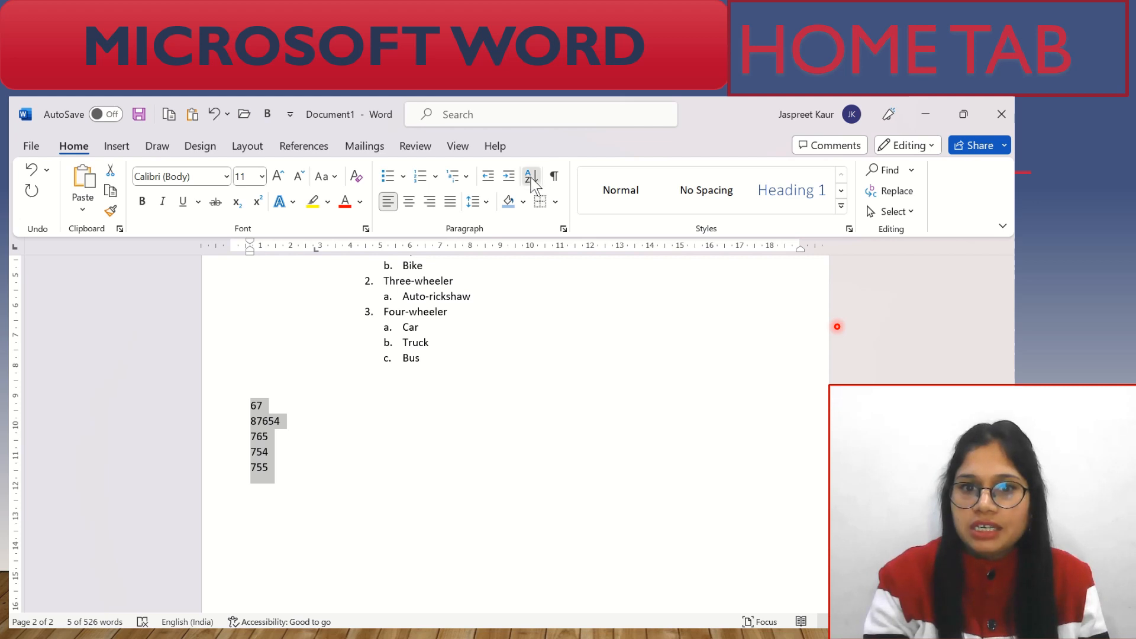
pyautogui.click(743, 274)
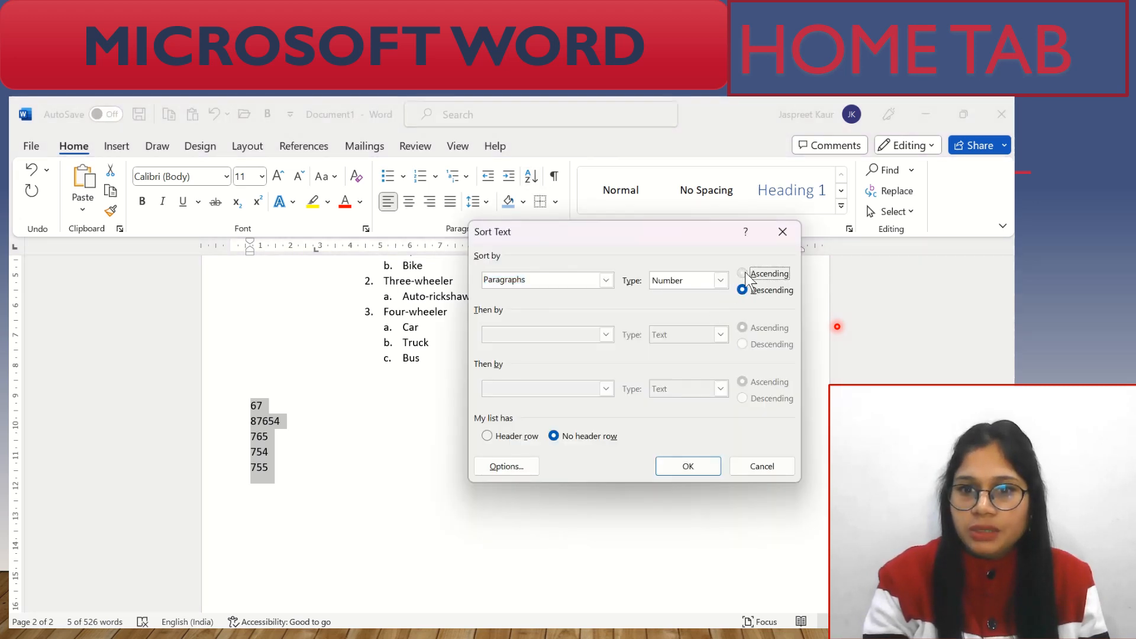
pyautogui.click(683, 467)
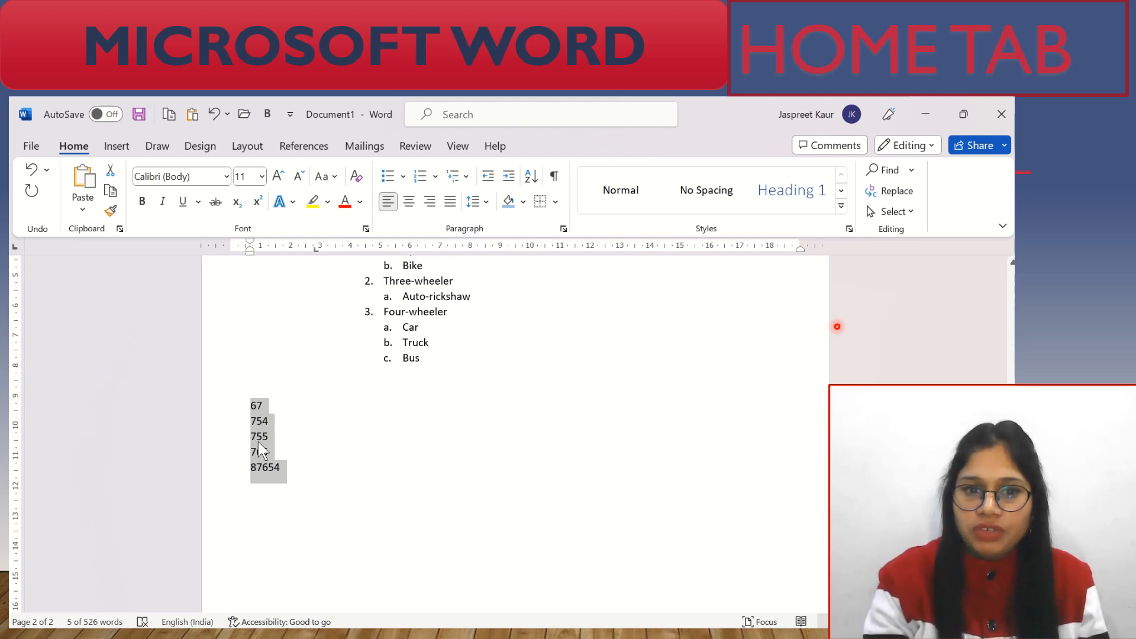
pyautogui.click(308, 472)
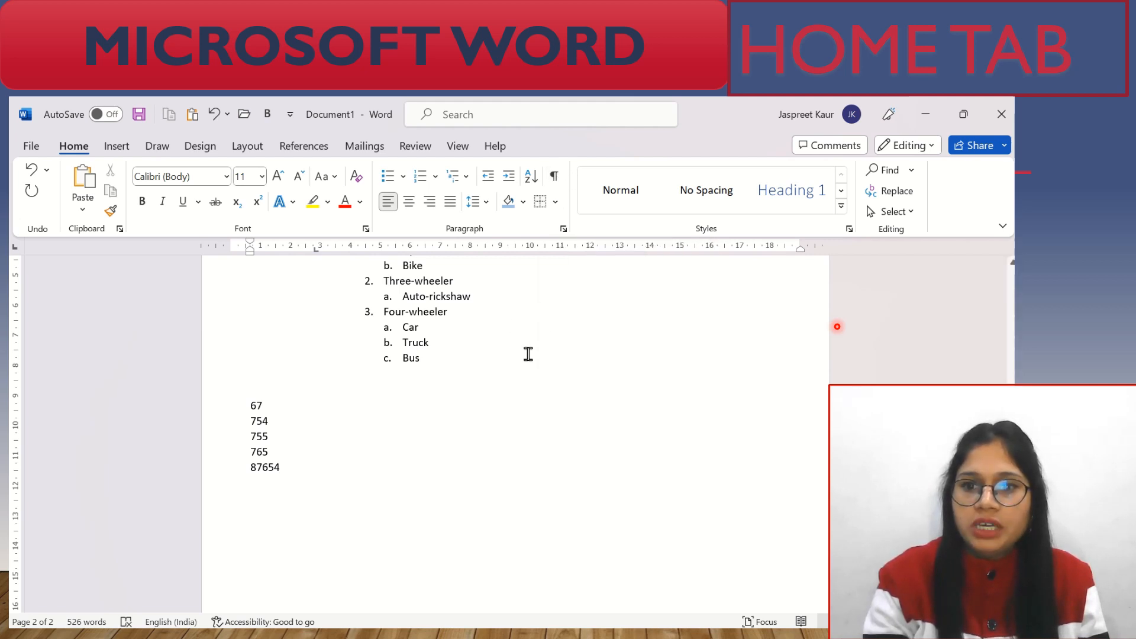
# Select the whole document and show its paragraph marks and other hidden formatting symbols.
pyautogui.hotkey('ctrl', 'a')
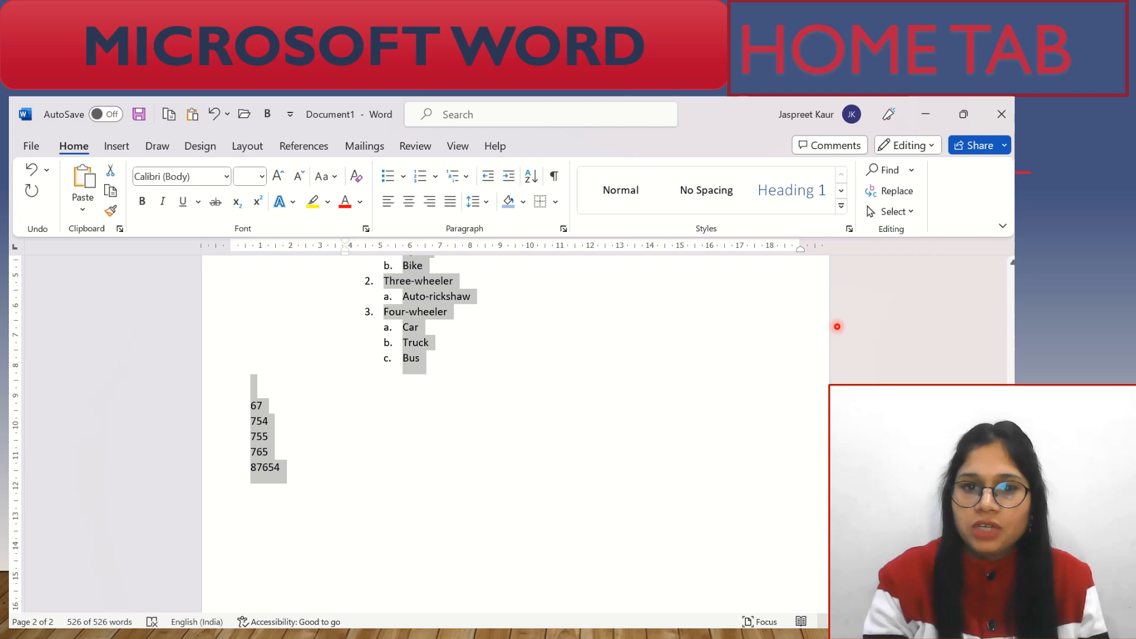
pyautogui.scroll(15, 495, 335)
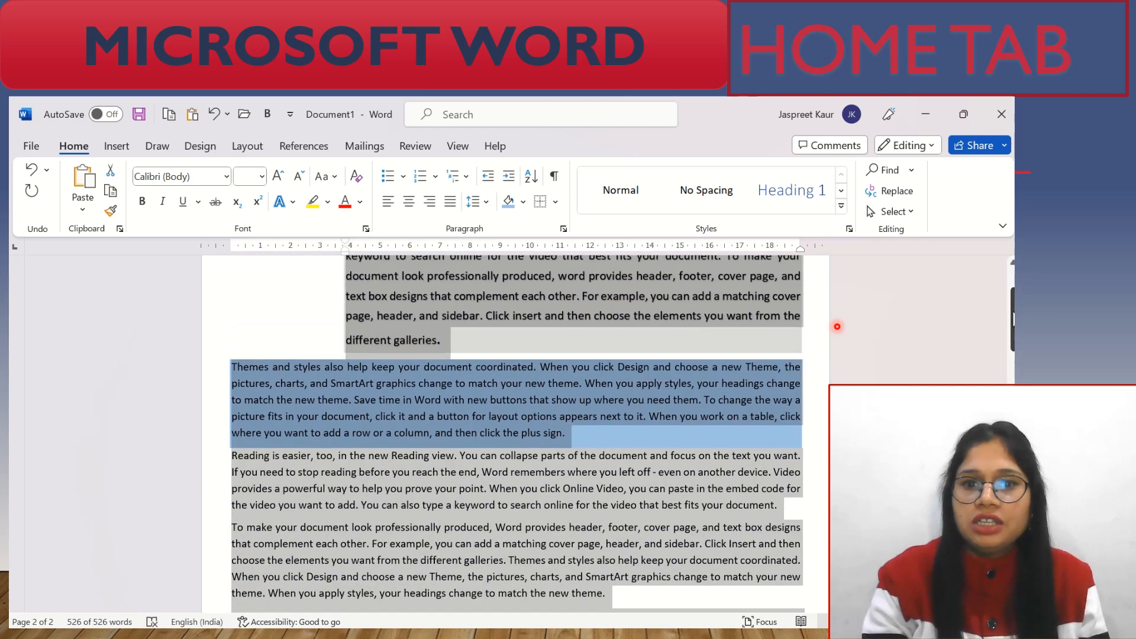
pyautogui.click(554, 178)
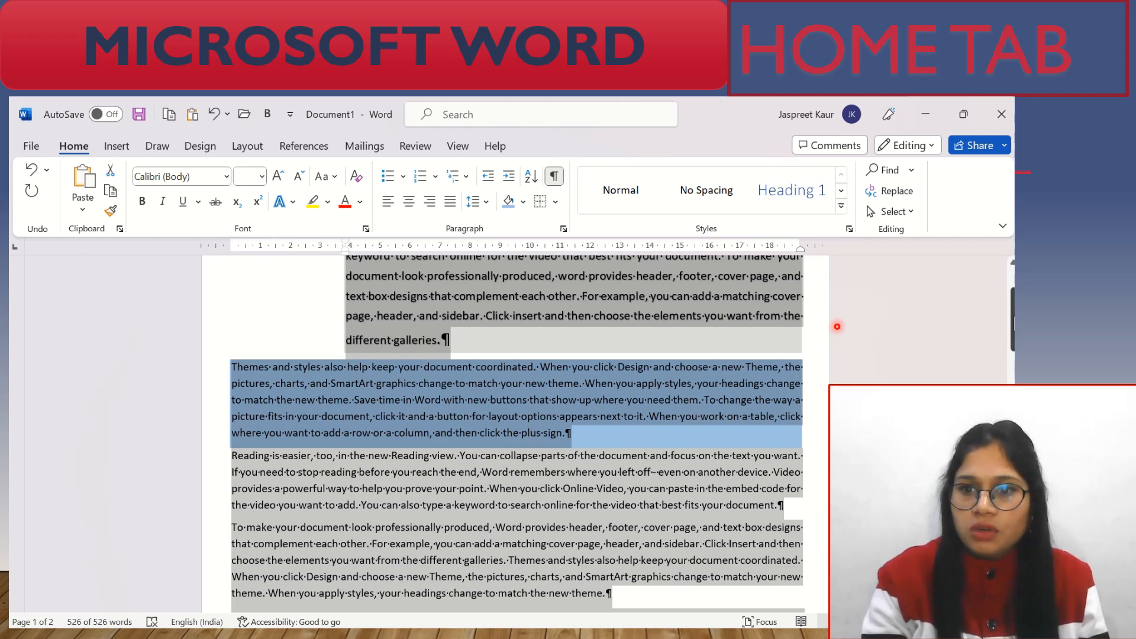
# Hide the formatting symbols and decrease the first paragraph's indent until it starts at the page's left margin.
pyautogui.moveTo(1013, 319)
pyautogui.mouseDown()
pyautogui.moveTo(1012, 465)
pyautogui.moveTo(1012, 318)
pyautogui.mouseUp()
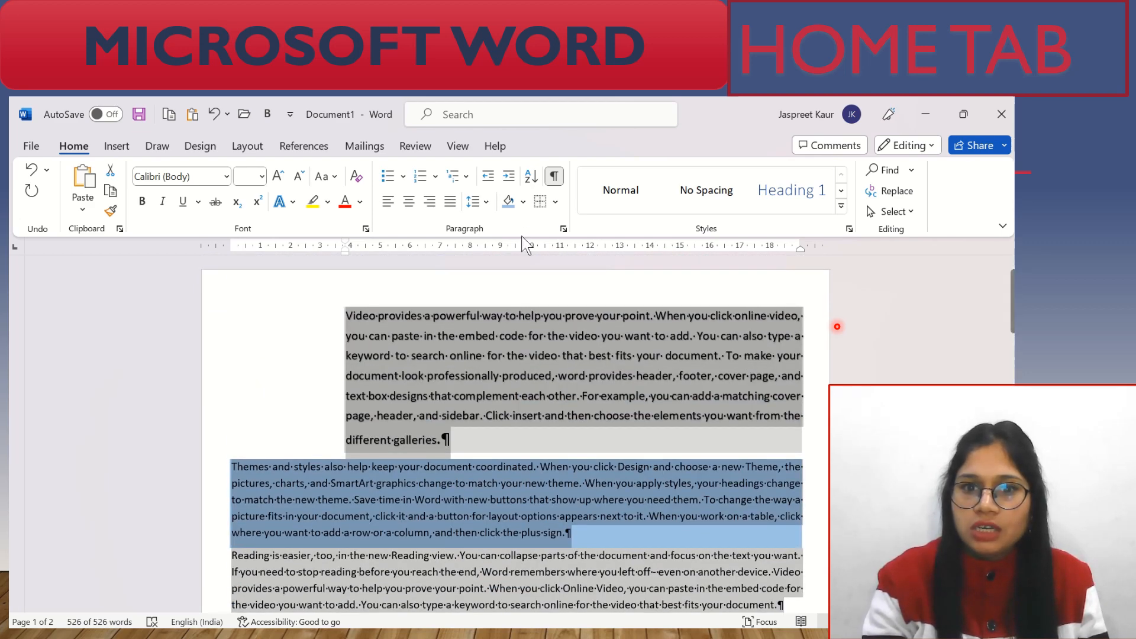
pyautogui.click(554, 177)
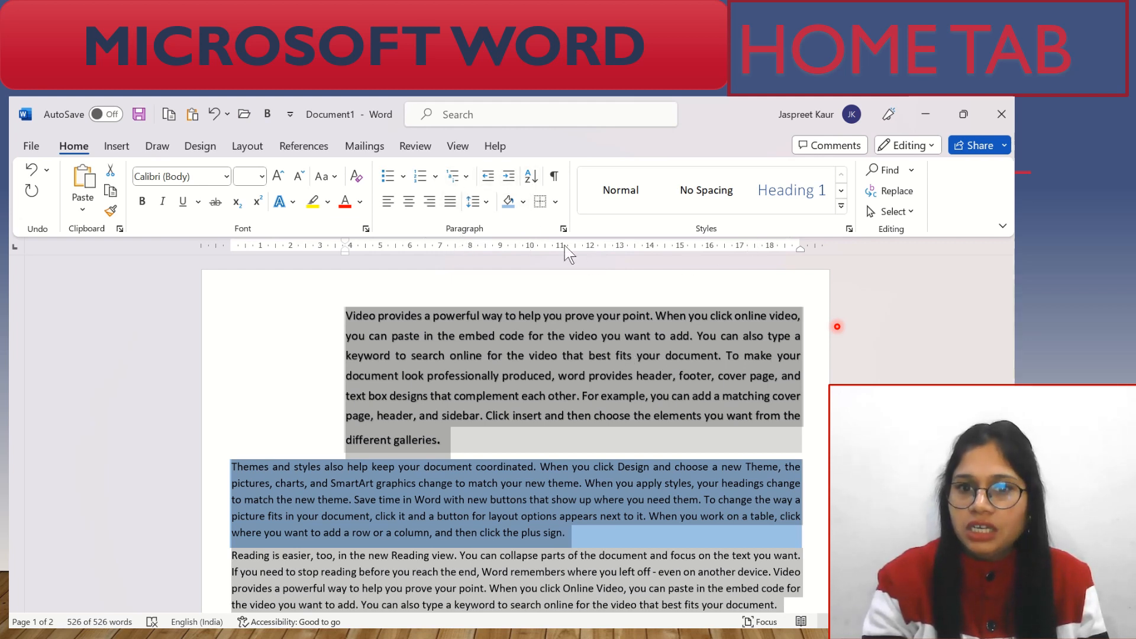
pyautogui.click(345, 315)
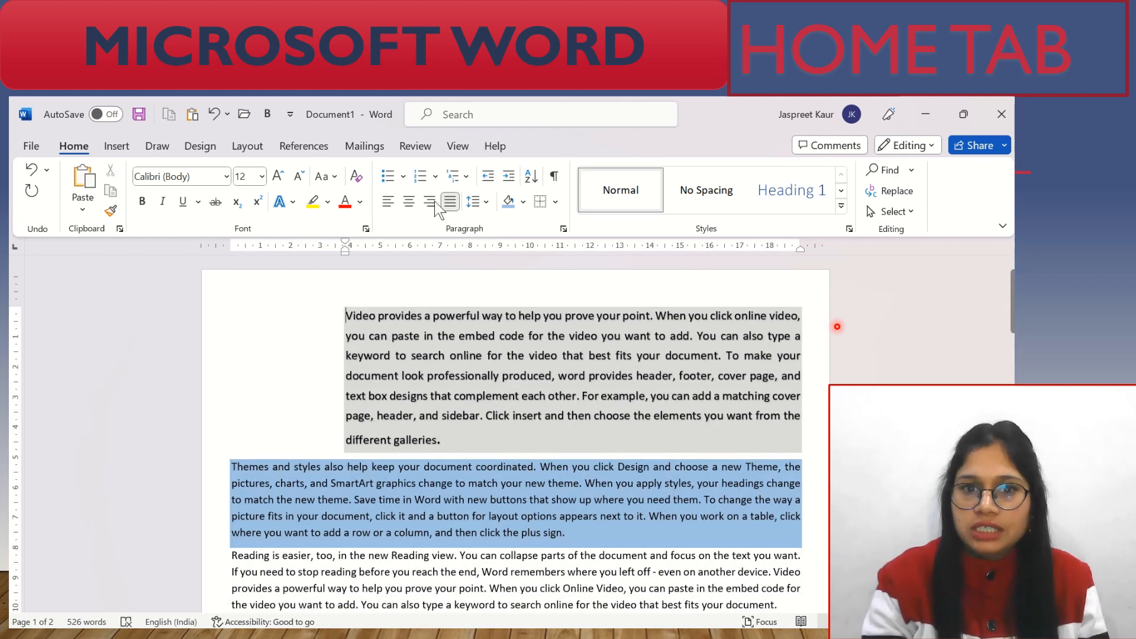
pyautogui.click(490, 177)
pyautogui.click(494, 179)
pyautogui.click(494, 179)
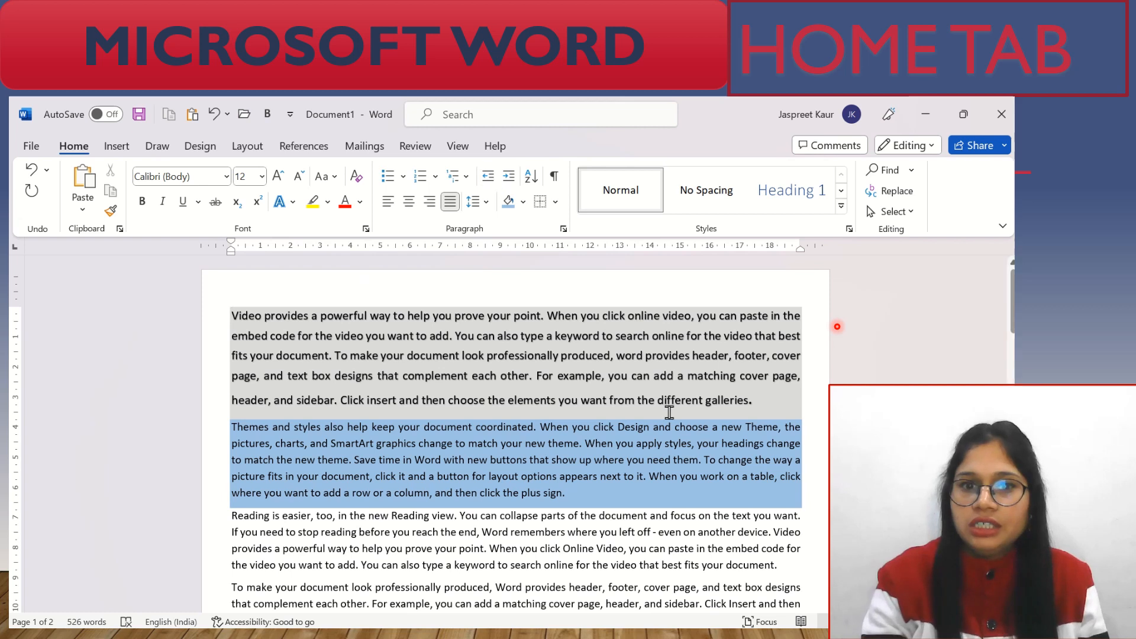
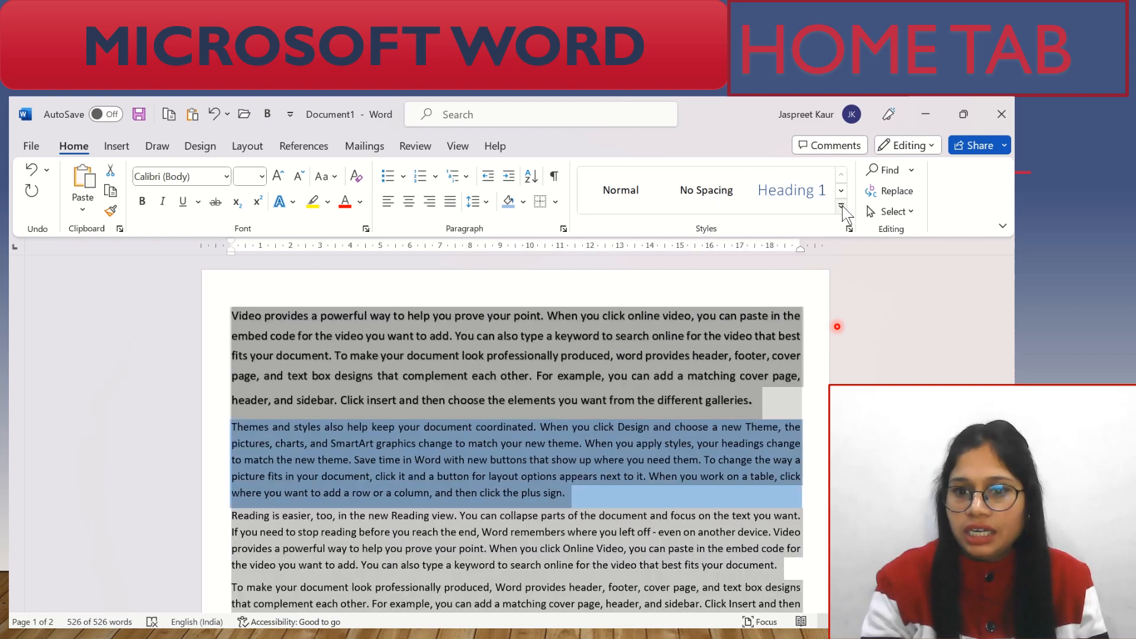
pyautogui.click(840, 206)
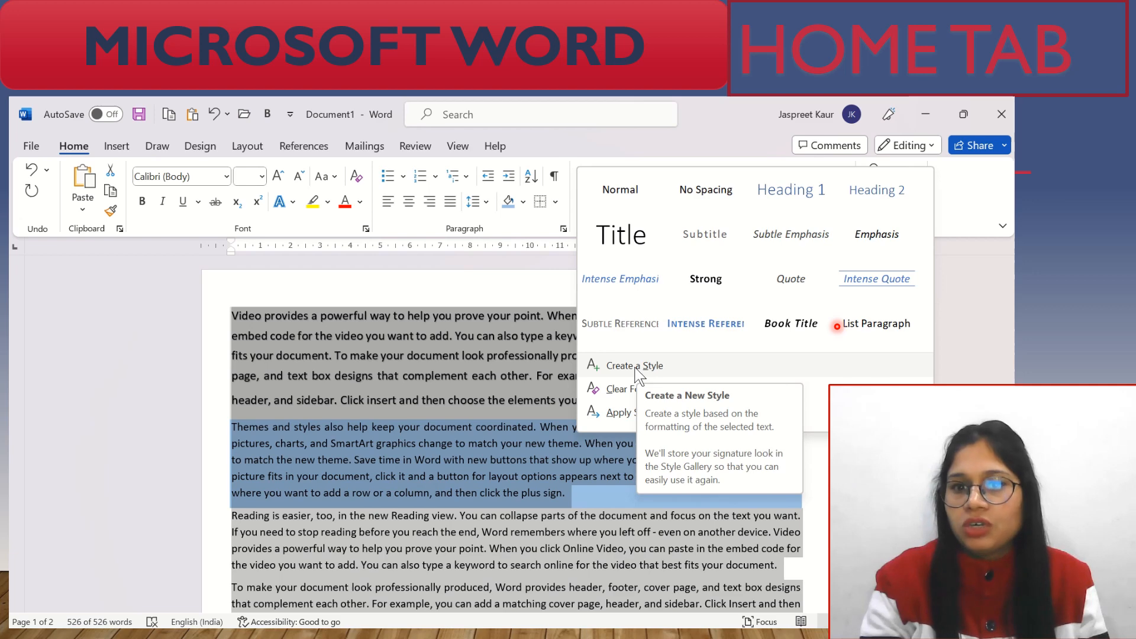
pyautogui.click(474, 294)
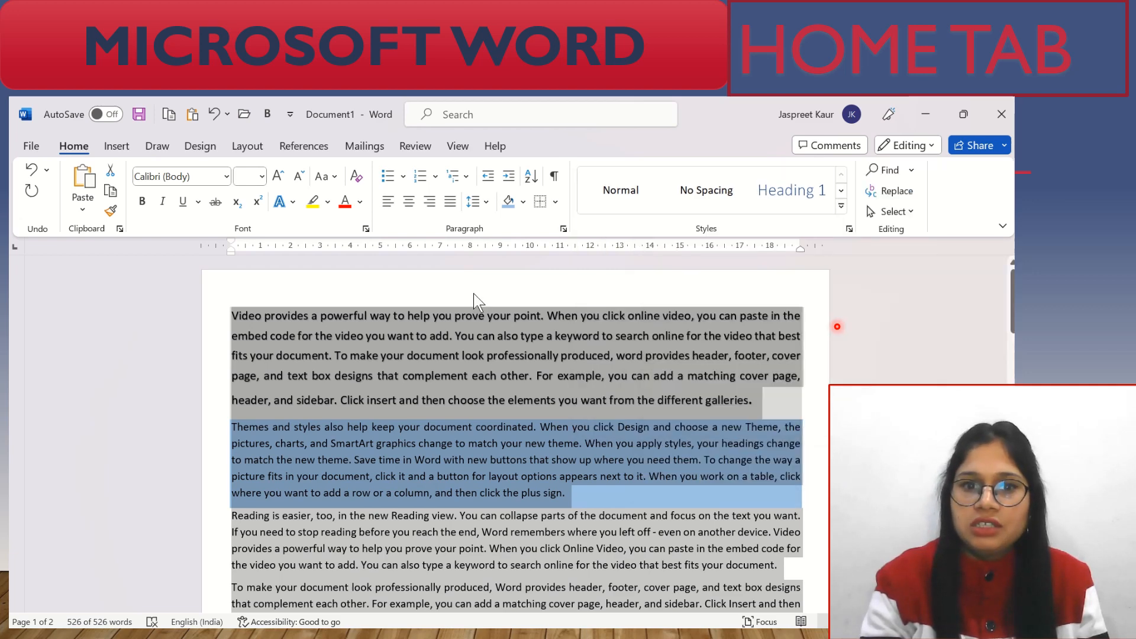
pyautogui.click(465, 375)
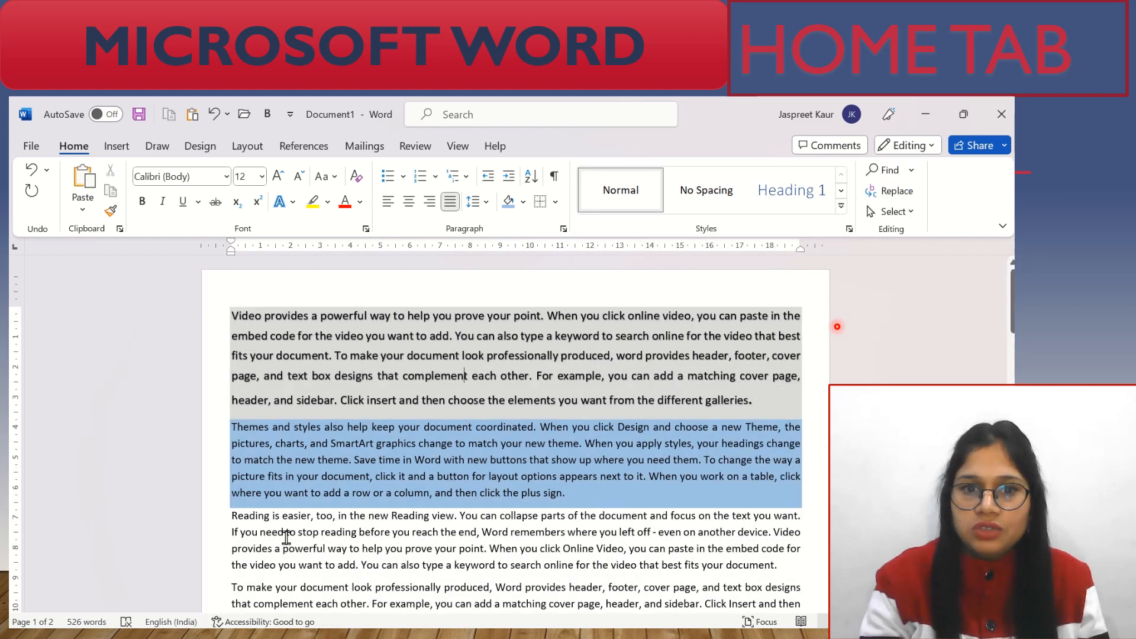
# Give the opening words "Video provides a powerful way to help you prove your point" a dark green font color and size 18.
pyautogui.moveTo(232, 316); pyautogui.dragTo(540, 319)
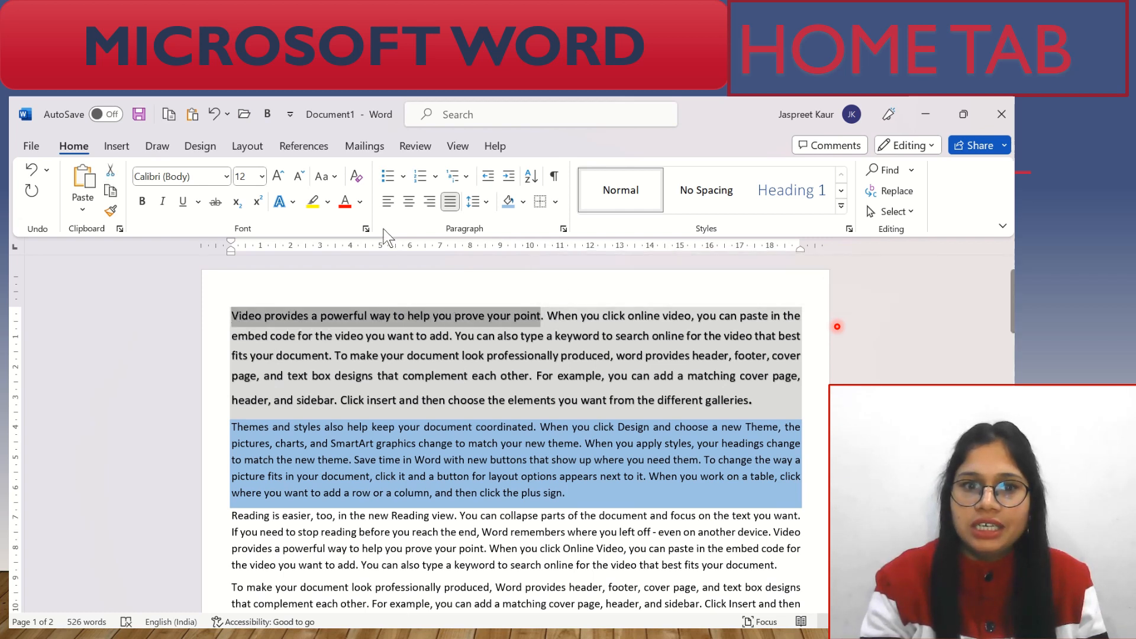
pyautogui.click(359, 202)
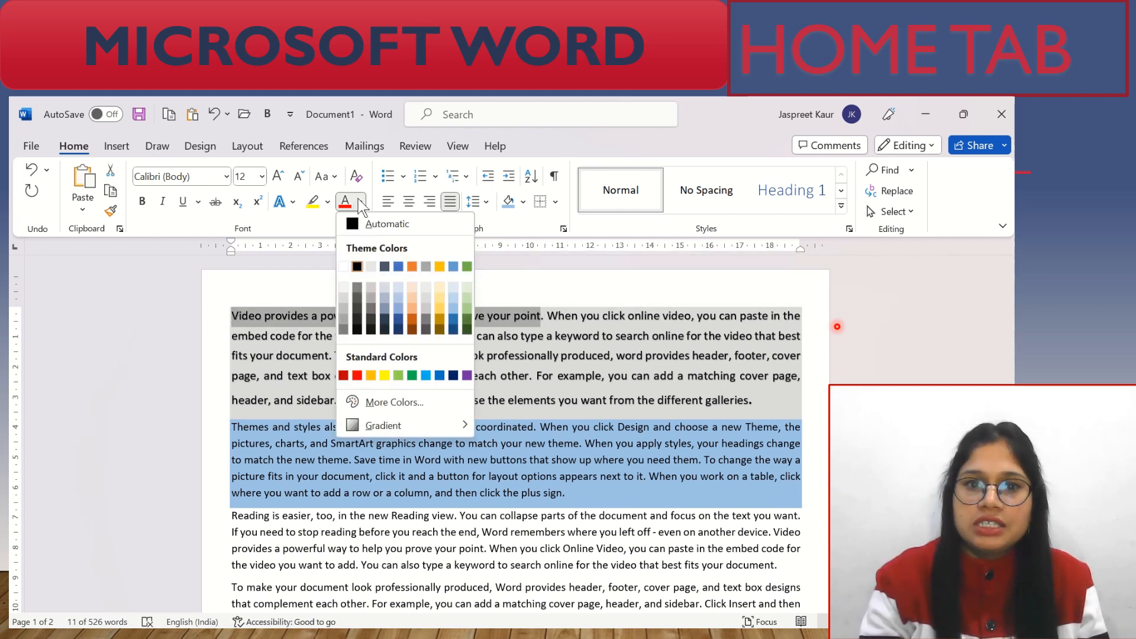
pyautogui.click(468, 322)
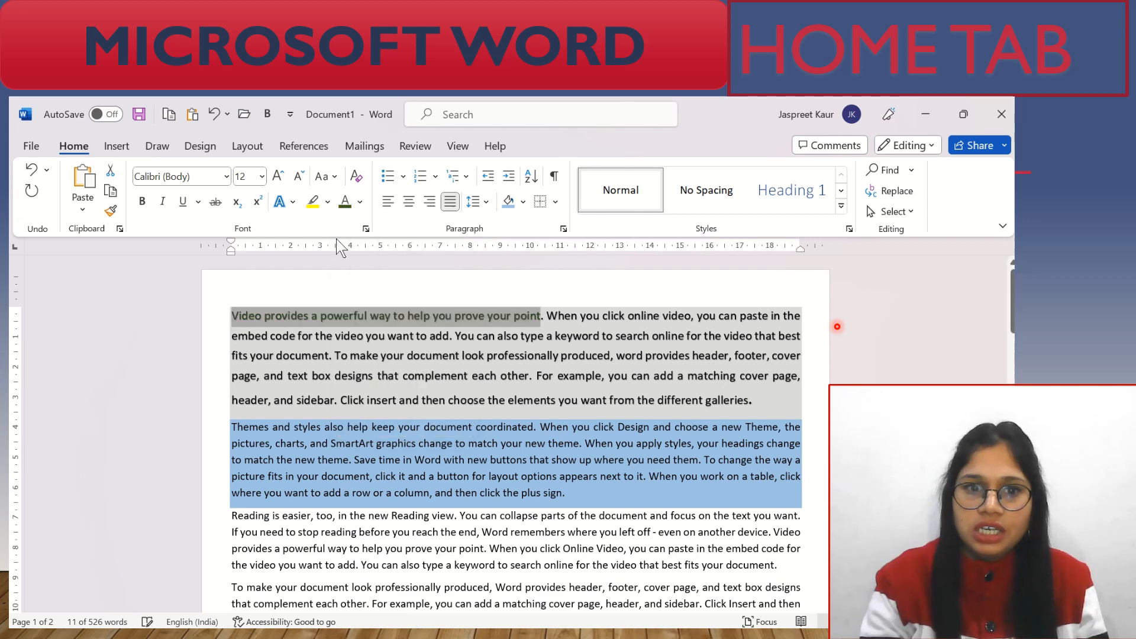
pyautogui.click(278, 177)
pyautogui.click(278, 178)
pyautogui.click(278, 178)
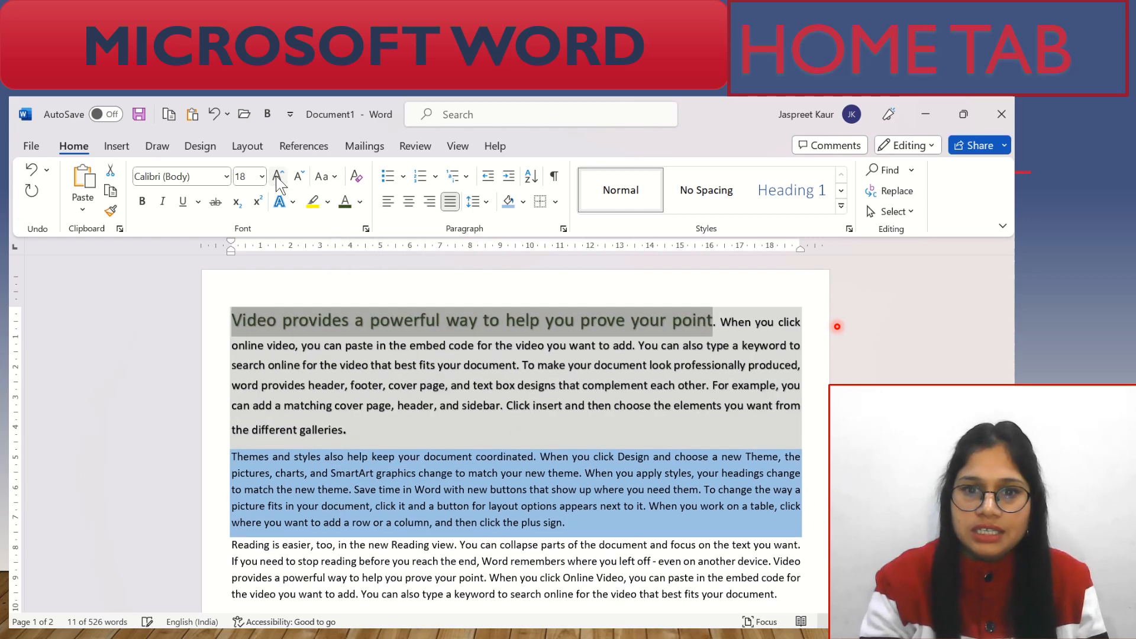
# Apply the orange-outlined white text effect and an underline to the document's opening words.
pyautogui.click(292, 200)
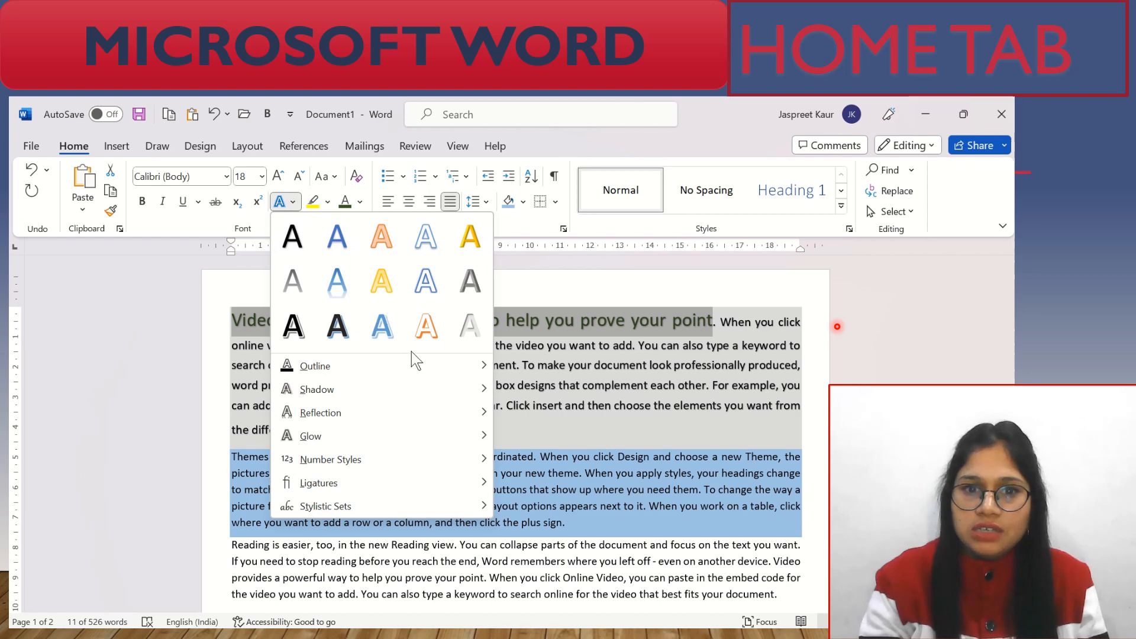
pyautogui.click(428, 325)
pyautogui.click(183, 202)
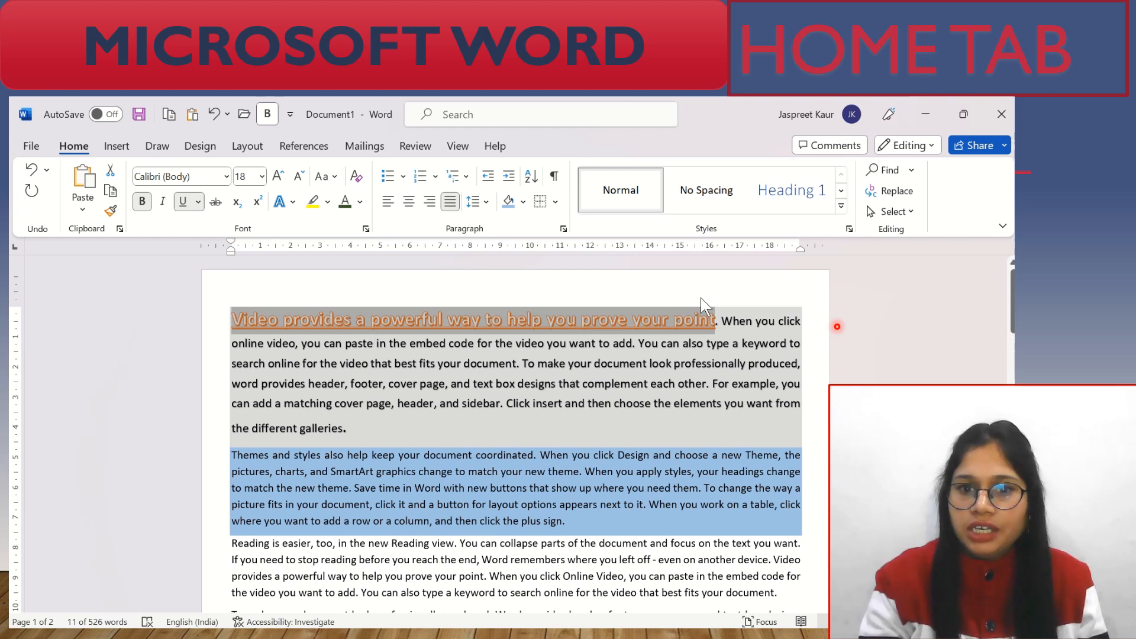
pyautogui.click(724, 309)
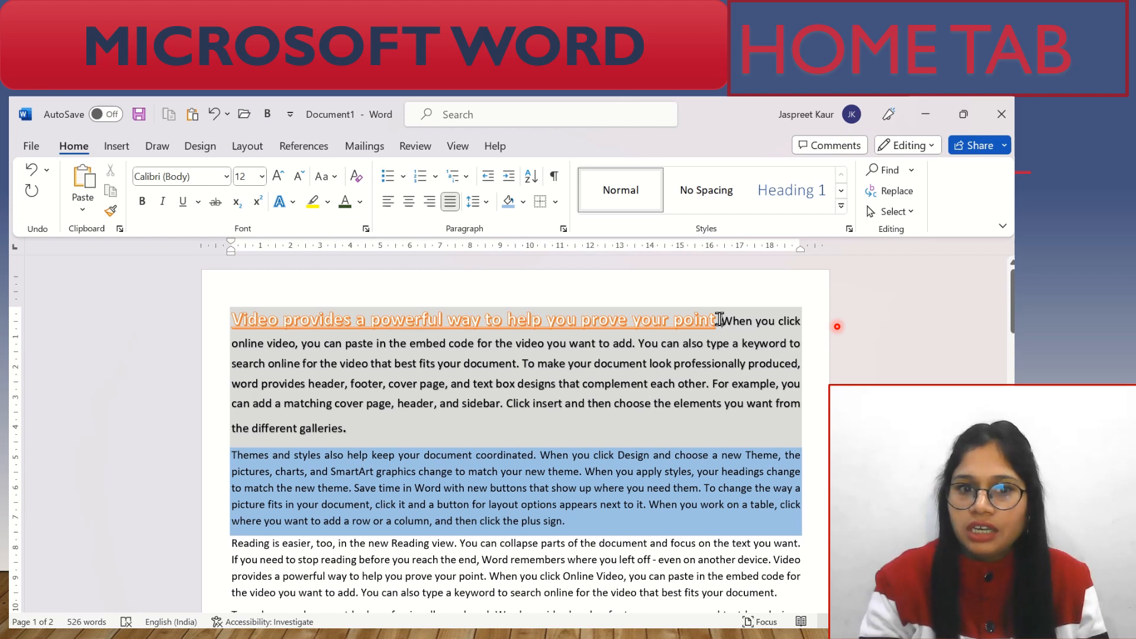
# Create a new style named Headings from the formatting of the document's opening sentence.
pyautogui.moveTo(719, 319); pyautogui.dragTo(244, 314)
pyautogui.click(840, 205)
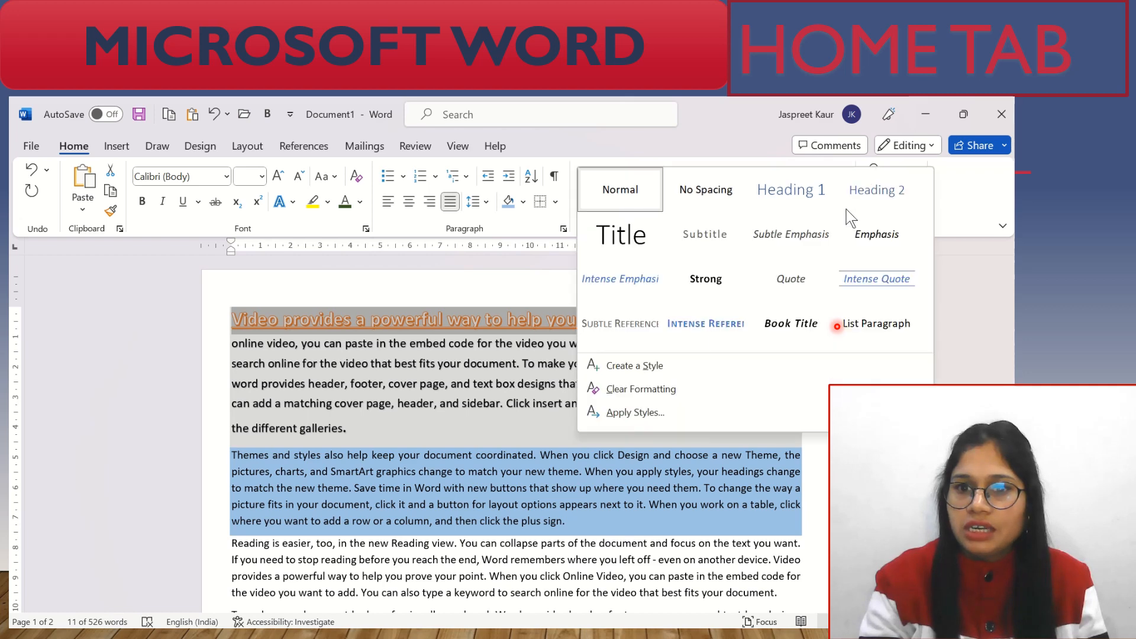
pyautogui.click(647, 367)
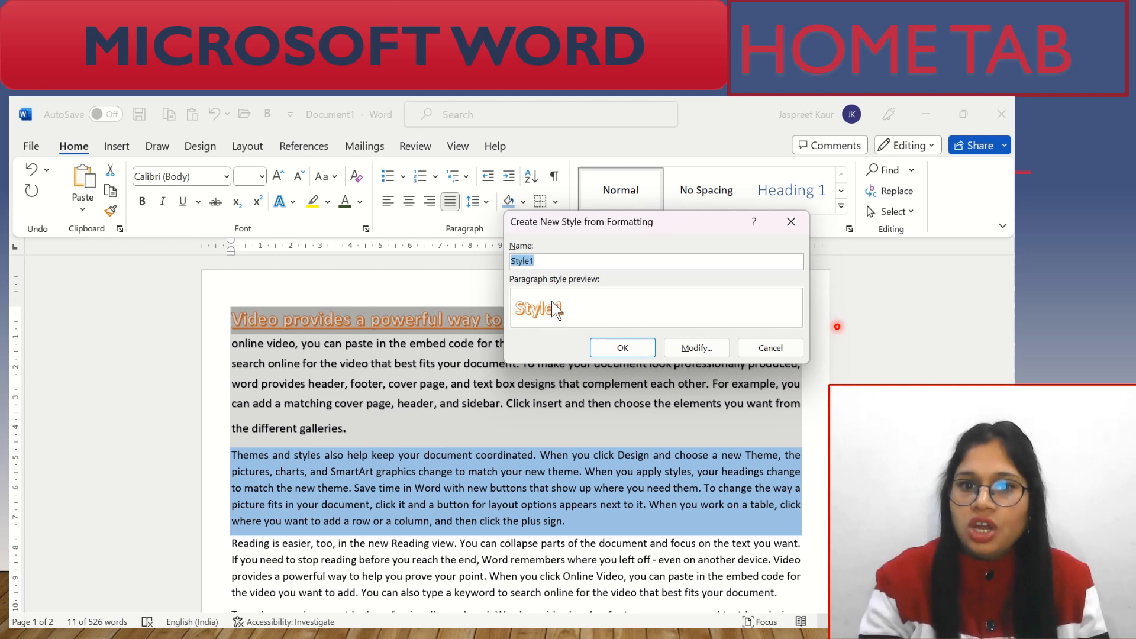
pyautogui.click(563, 261)
pyautogui.press('BackSpace')
pyautogui.press('BackSpace')
pyautogui.press('BackSpace')
pyautogui.press('BackSpace')
pyautogui.press('BackSpace')
pyautogui.press('BackSpace')
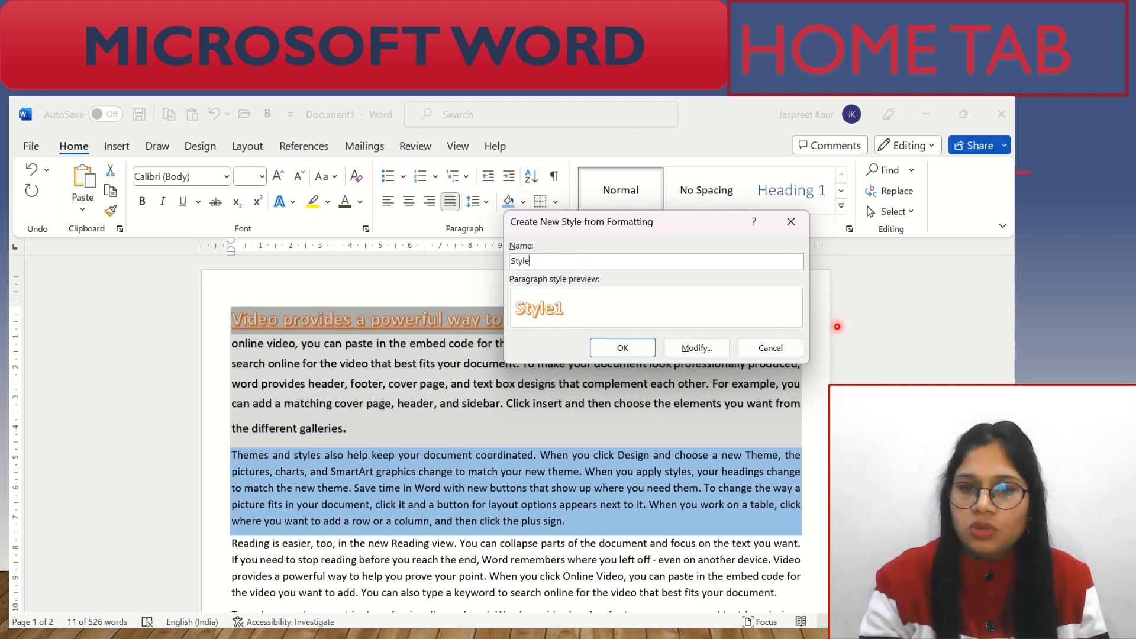
pyautogui.write('H')
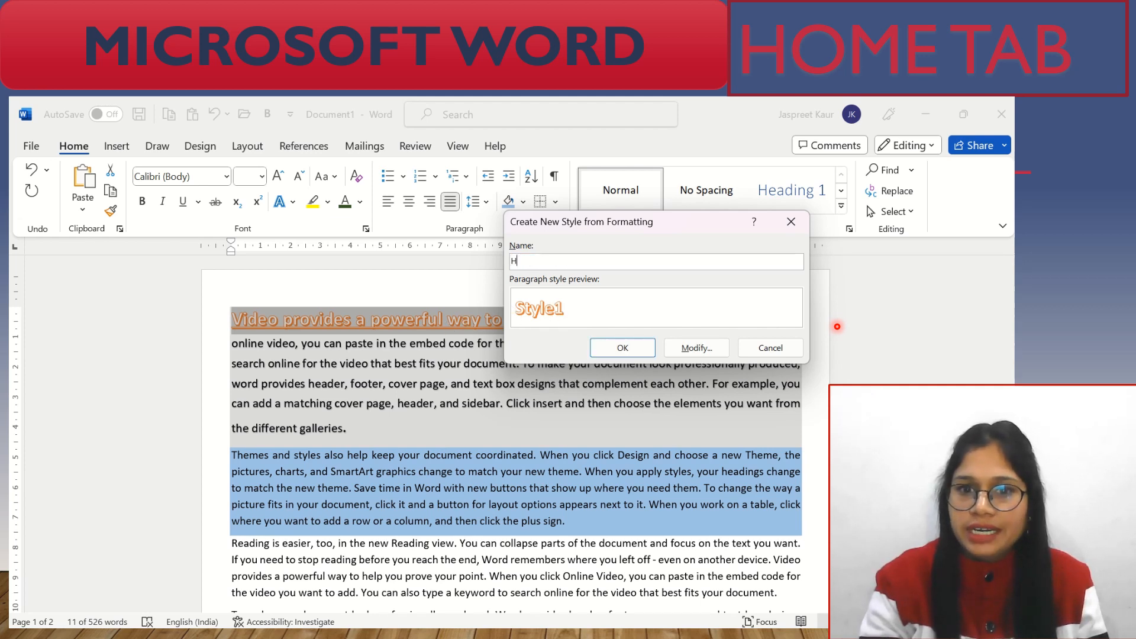
pyautogui.write('ead')
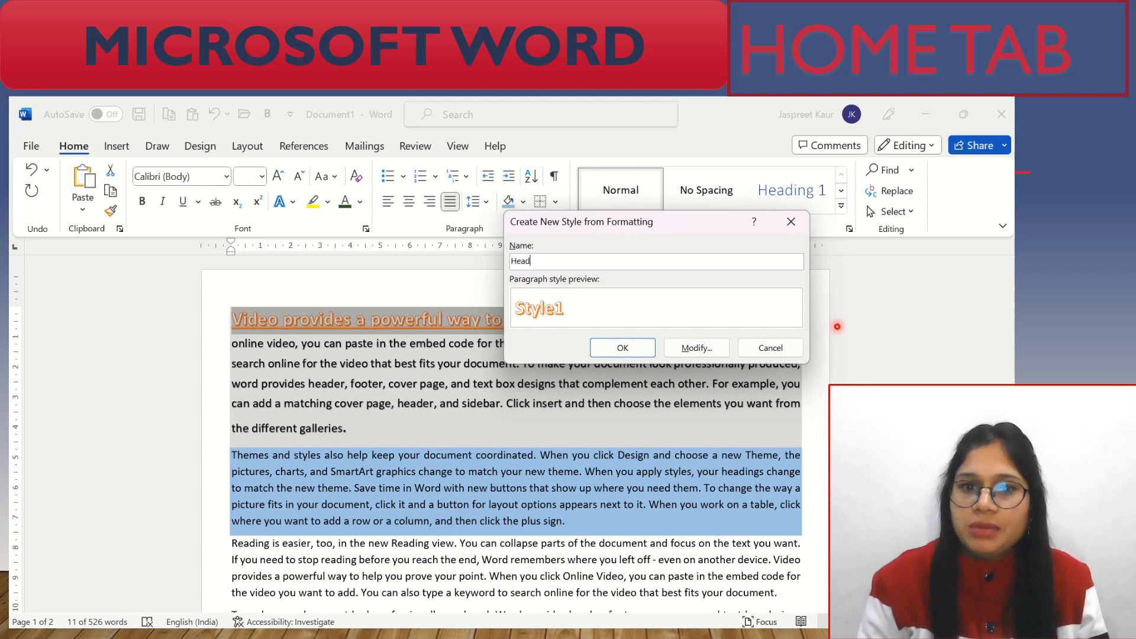
pyautogui.write('ings')
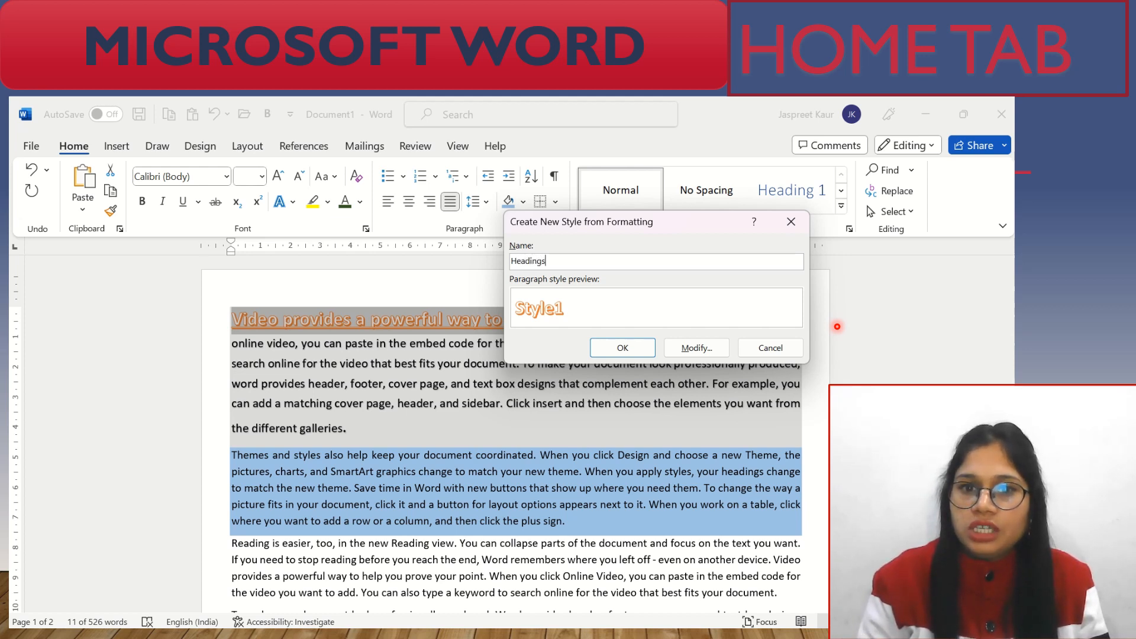
pyautogui.click(615, 356)
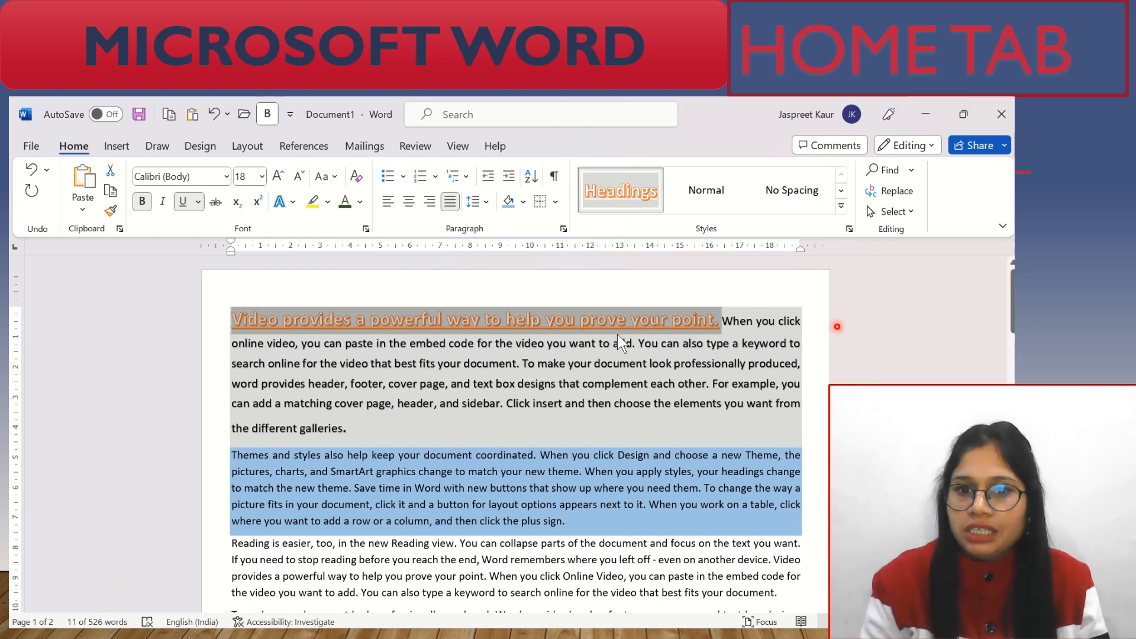
pyautogui.click(684, 438)
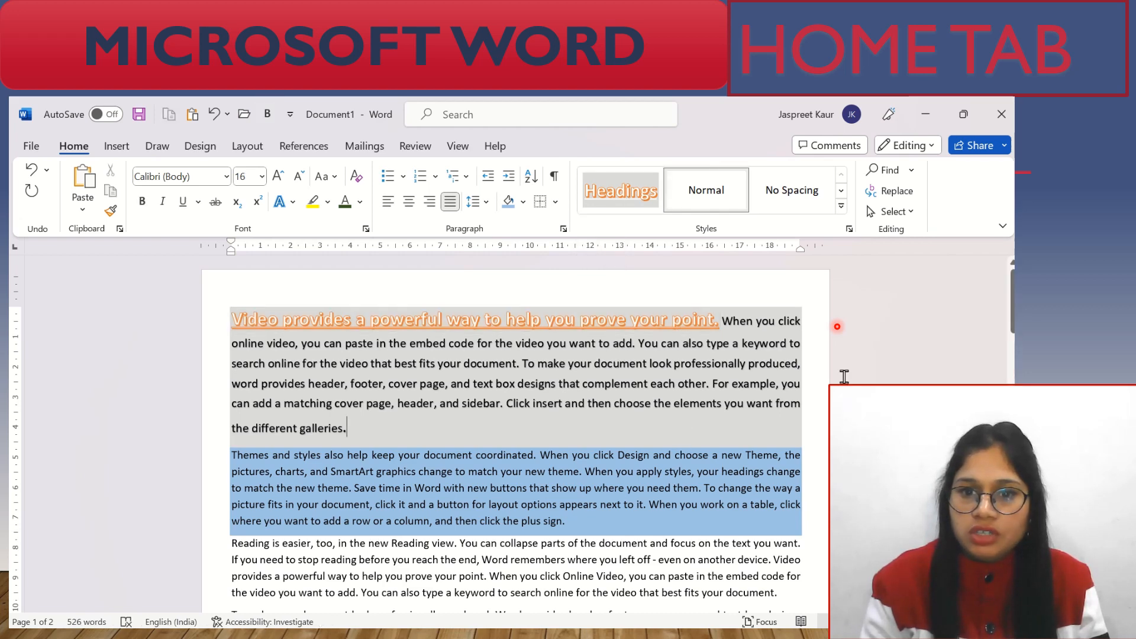
# Apply the Headings style to the words "To make your document look professionally produced" in the fourth paragraph.
pyautogui.scroll(-5, 256, 444)
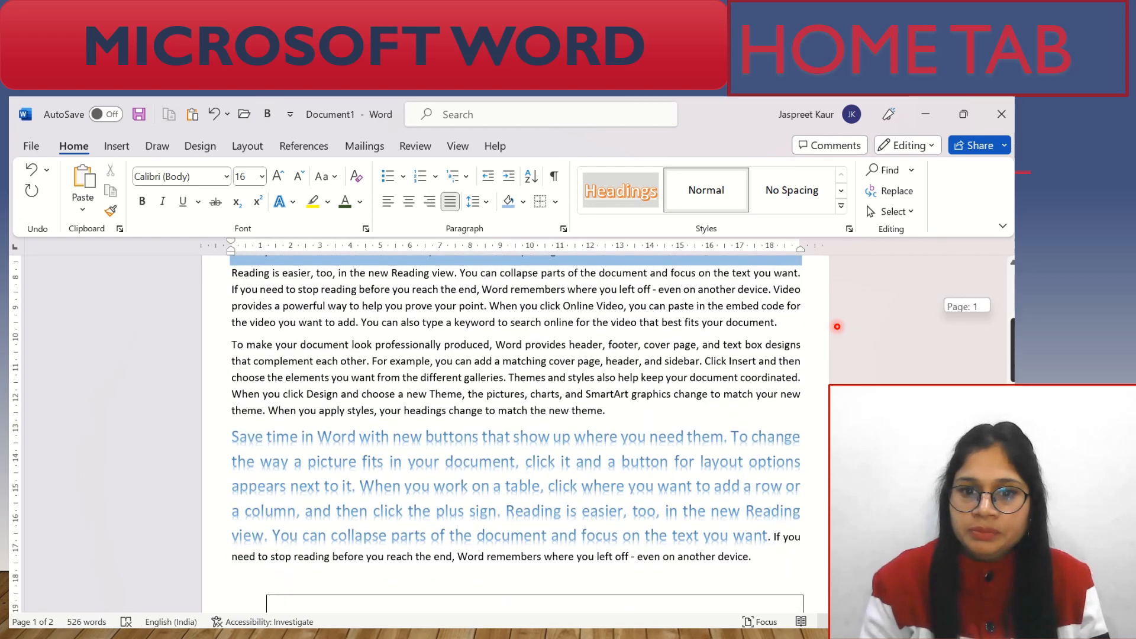
pyautogui.moveTo(232, 328); pyautogui.dragTo(480, 328)
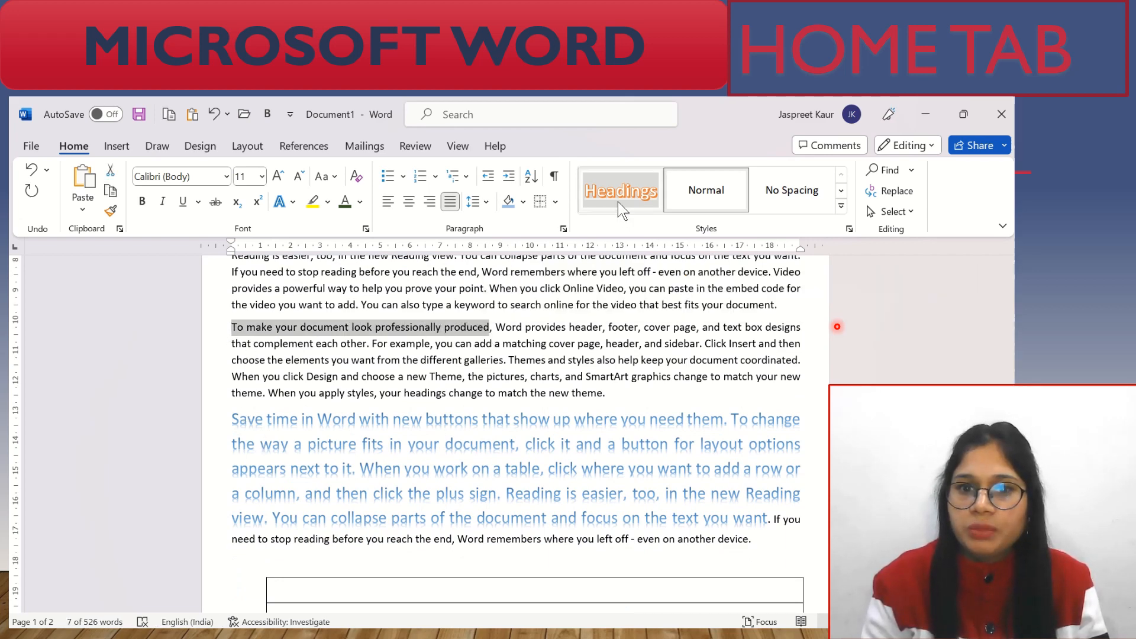
pyautogui.click(618, 201)
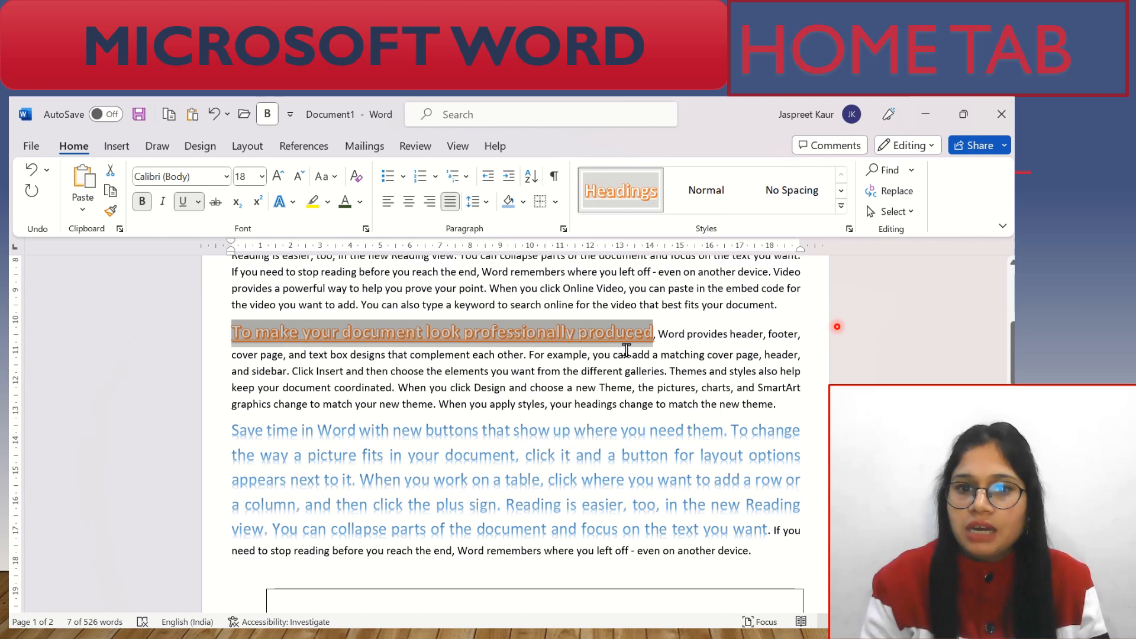
pyautogui.click(658, 342)
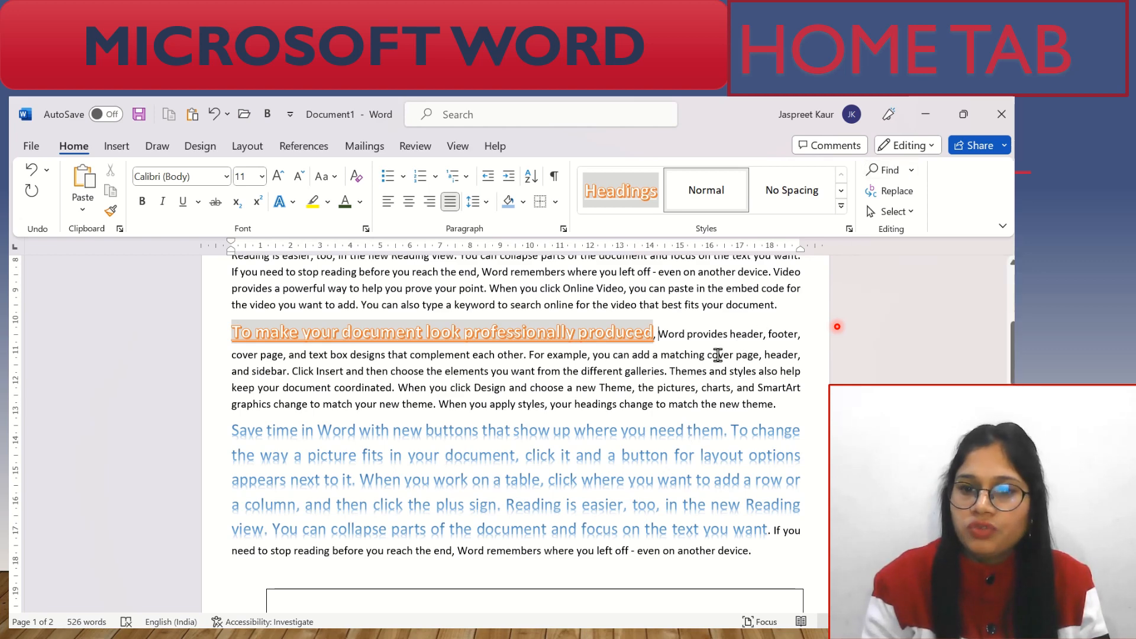
# Search the document for "click", go through the second to fourth matches, and close the search.
pyautogui.hotkey('ctrl', 'f')
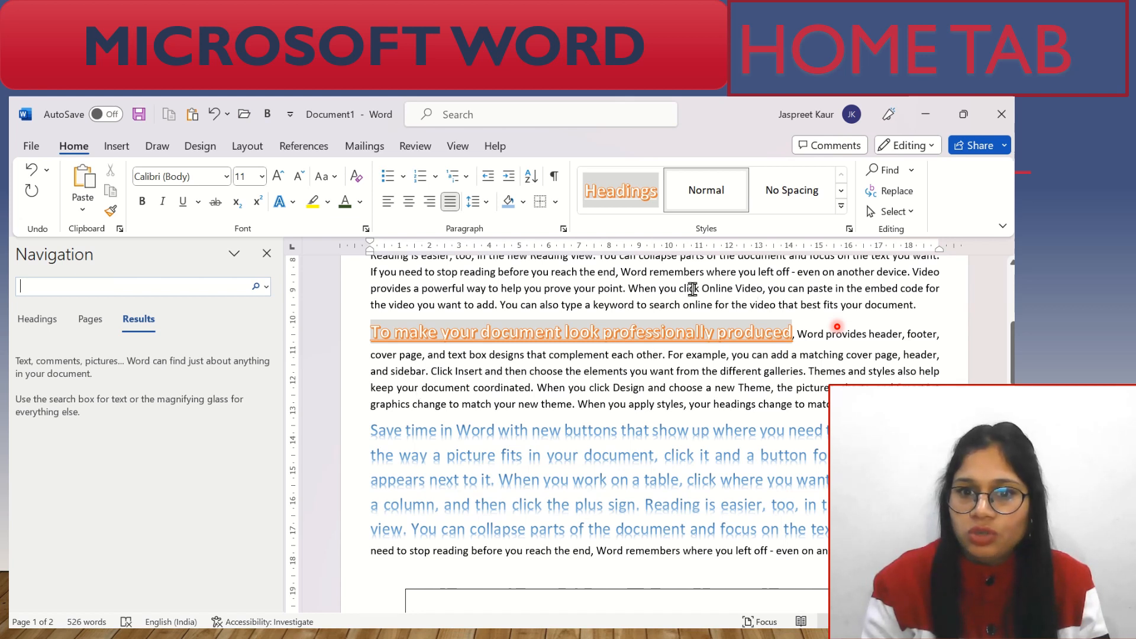
pyautogui.write('click')
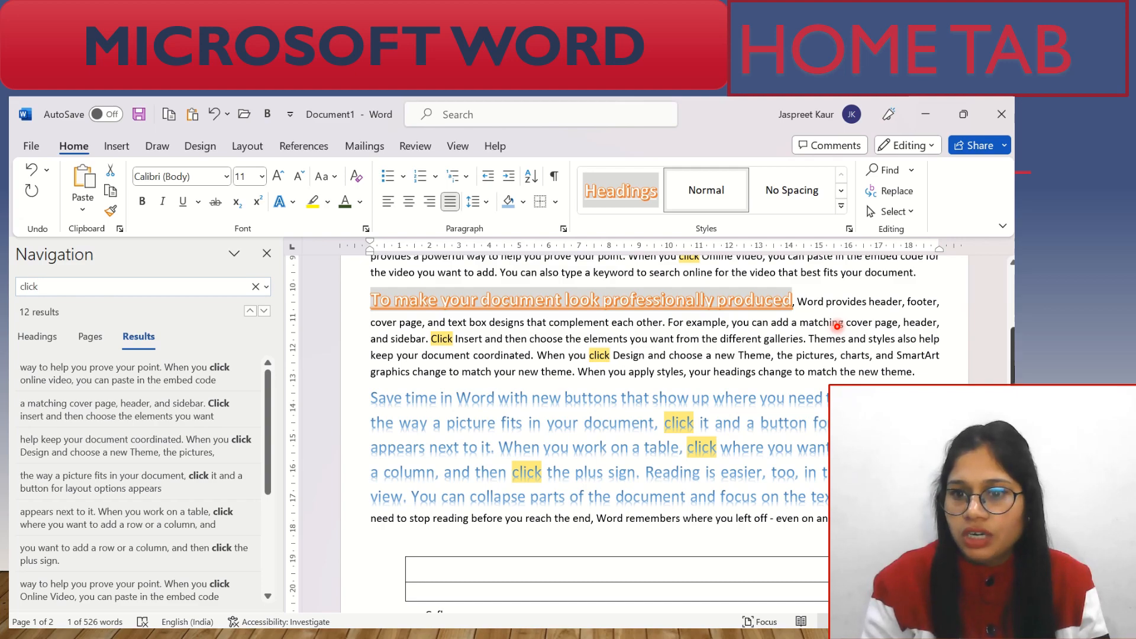
pyautogui.scroll(-10, 837, 326)
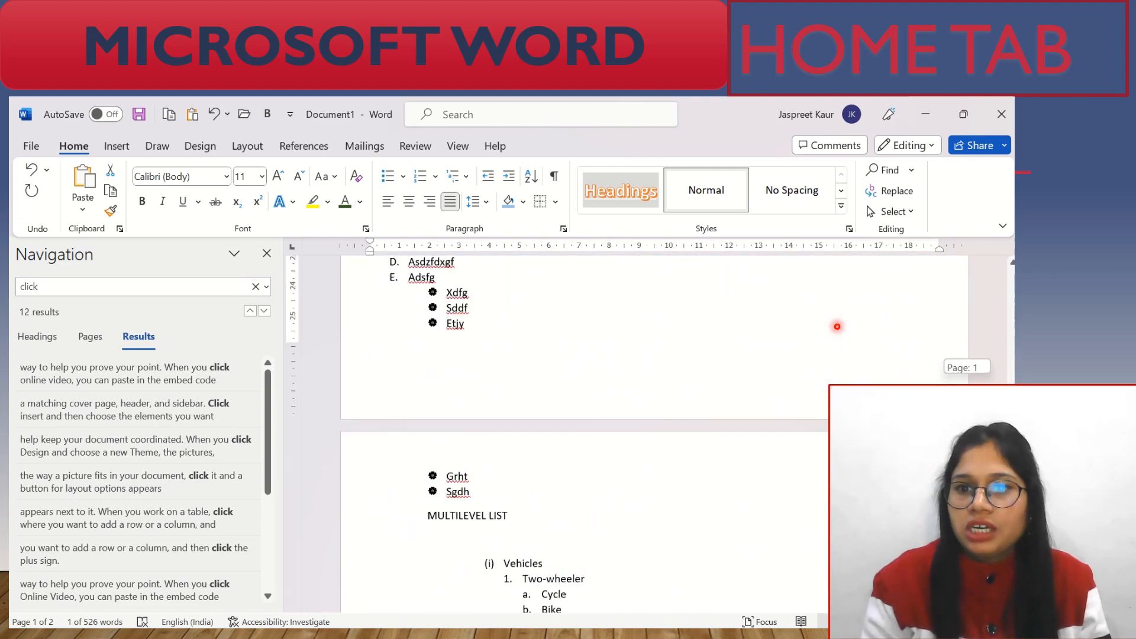
pyautogui.scroll(10, 837, 326)
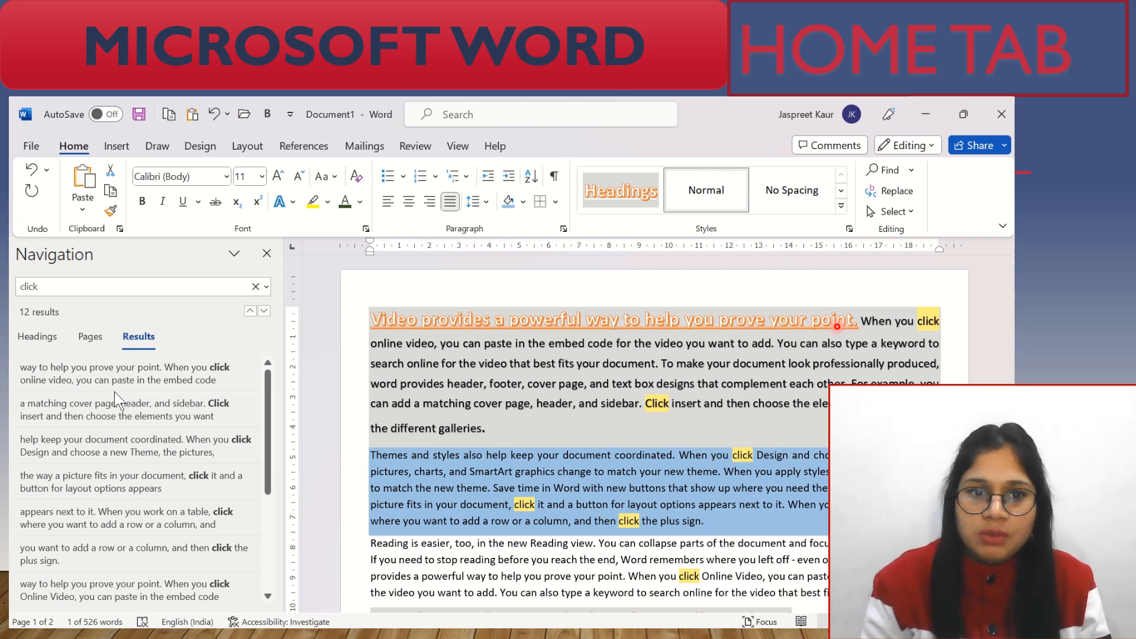
pyautogui.click(119, 406)
pyautogui.click(129, 447)
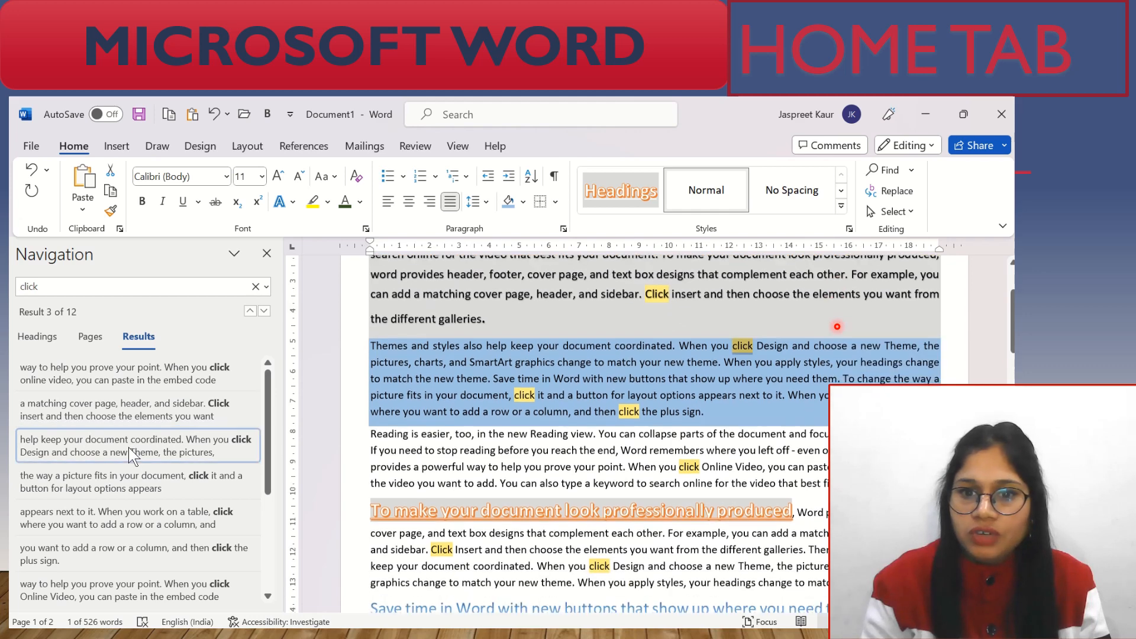
pyautogui.click(134, 484)
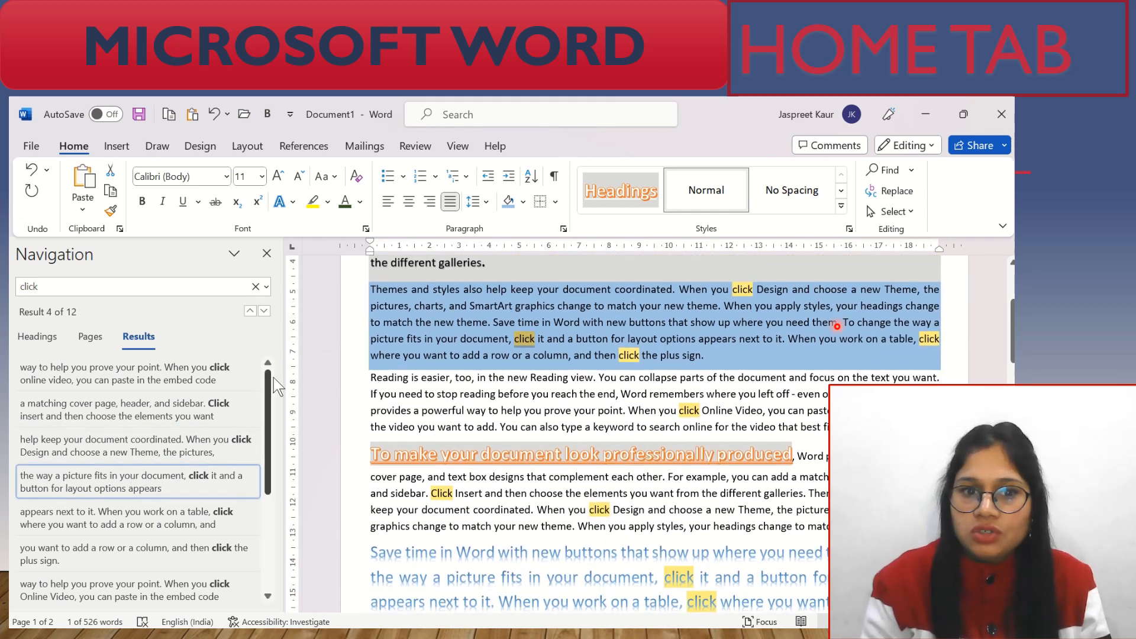
pyautogui.click(267, 254)
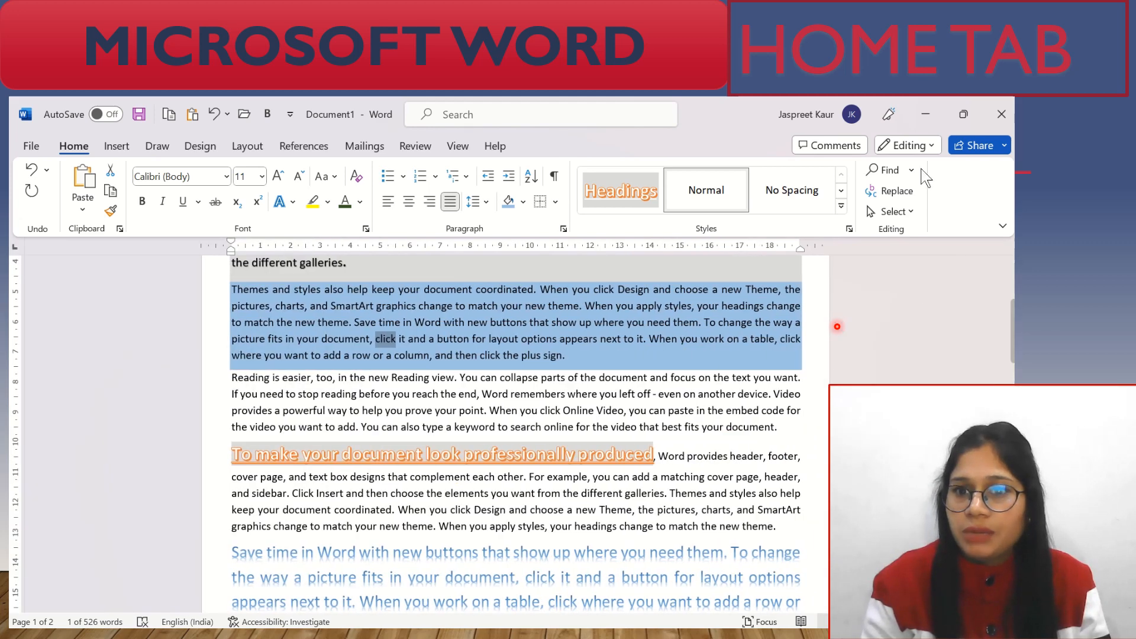
# Replace every occurrence of "click" with "clicks" throughout the document, continuing the search from the beginning, and close the replace dialog.
pyautogui.click(897, 192)
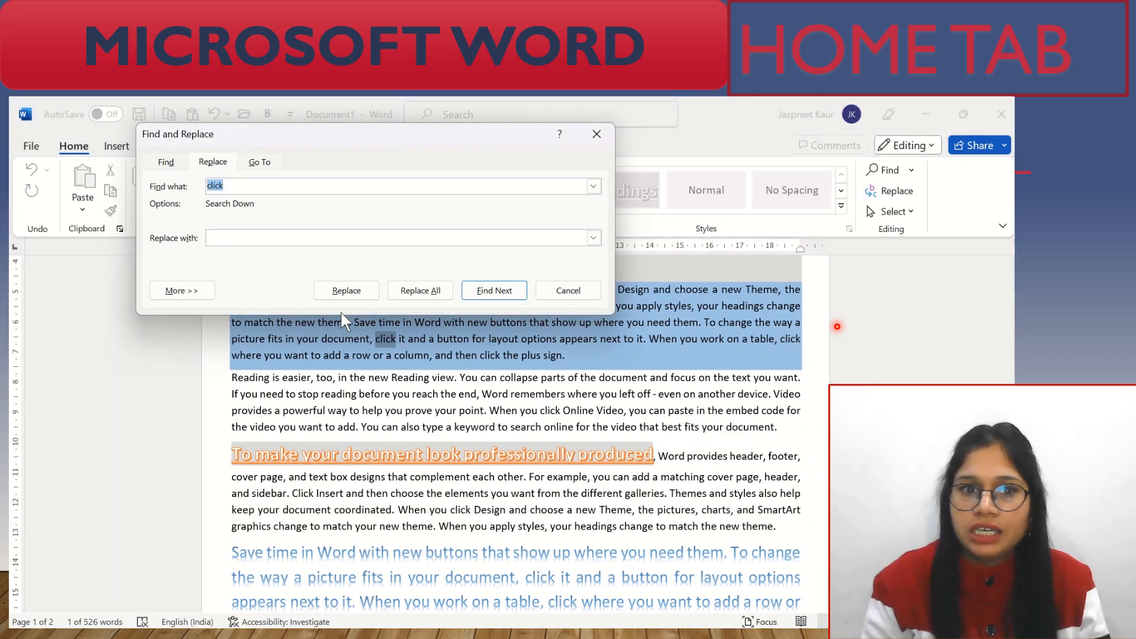
pyautogui.click(167, 164)
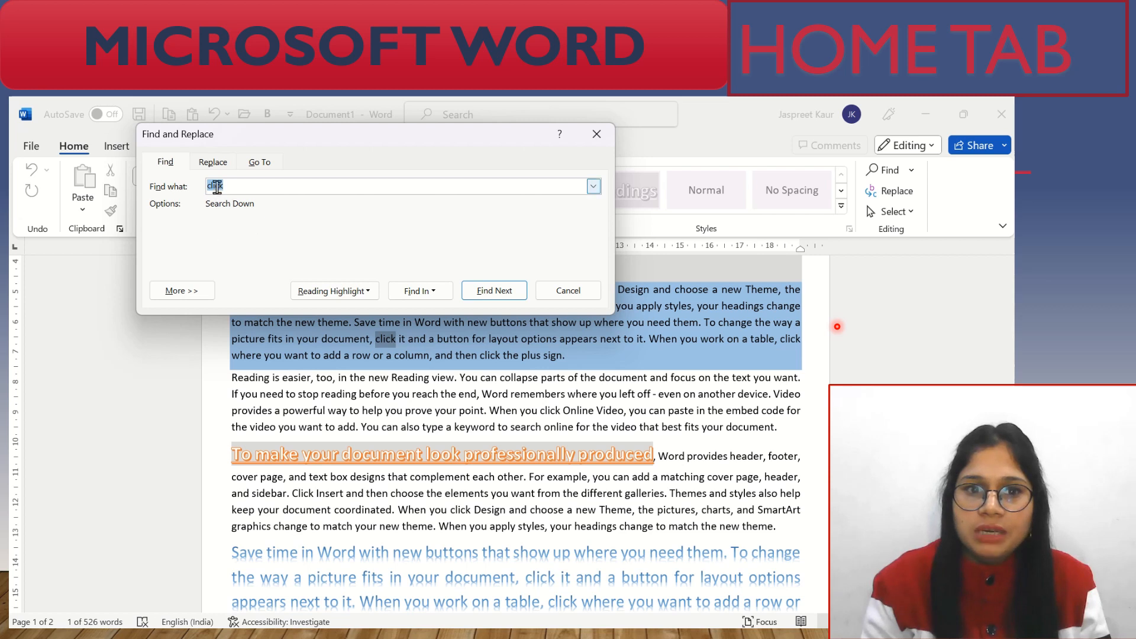
pyautogui.click(213, 162)
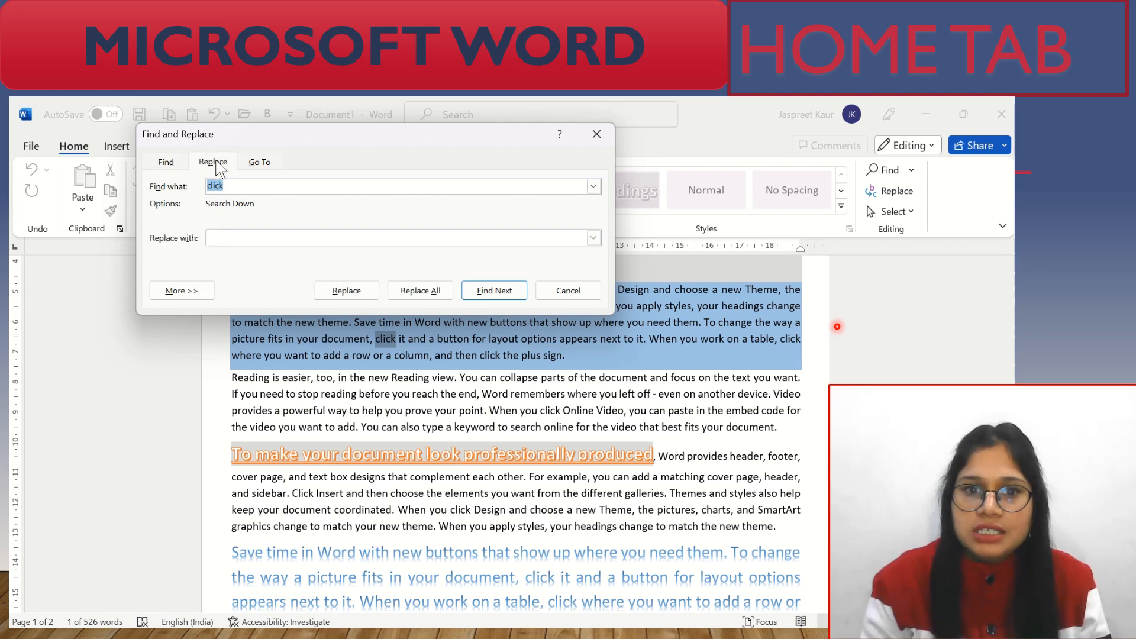
pyautogui.moveTo(289, 138); pyautogui.dragTo(190, 156)
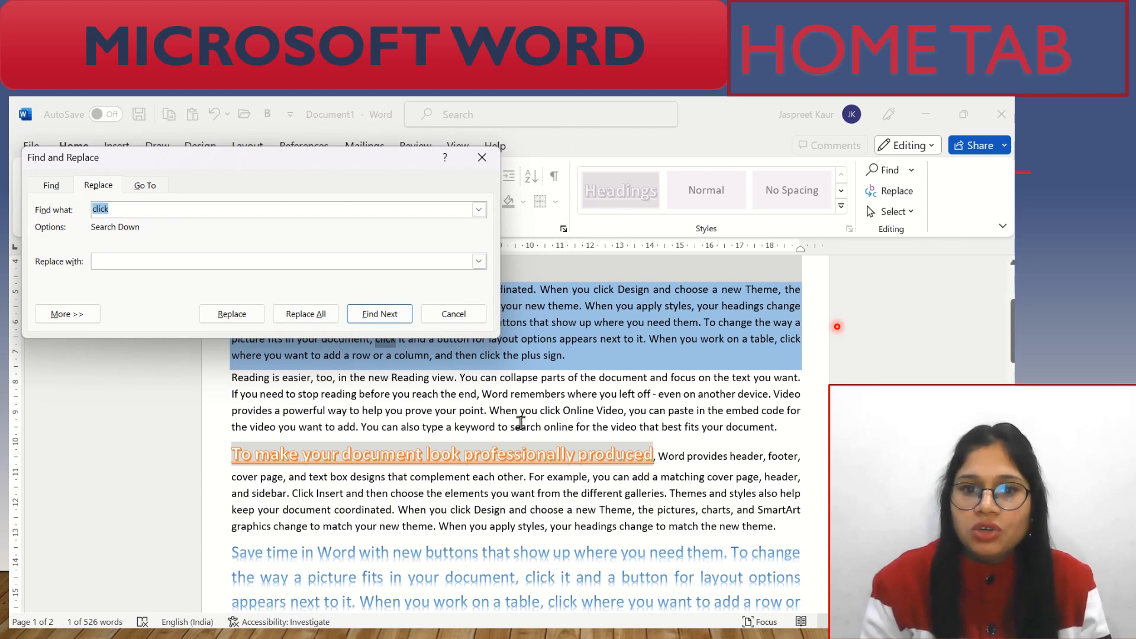
pyautogui.click(342, 262)
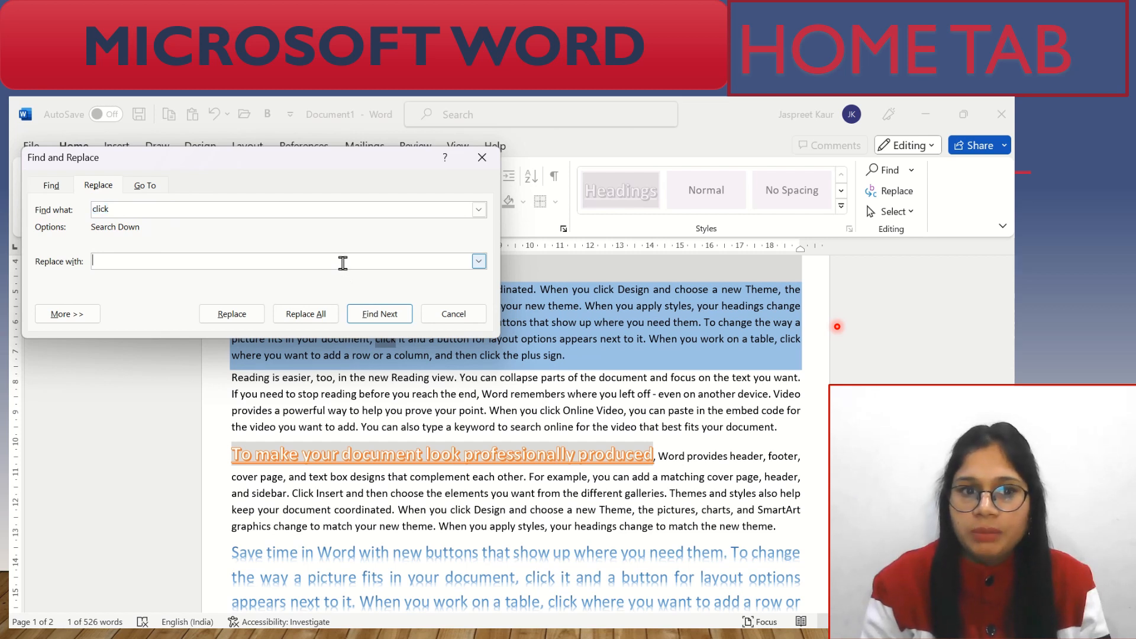
pyautogui.write('clicks')
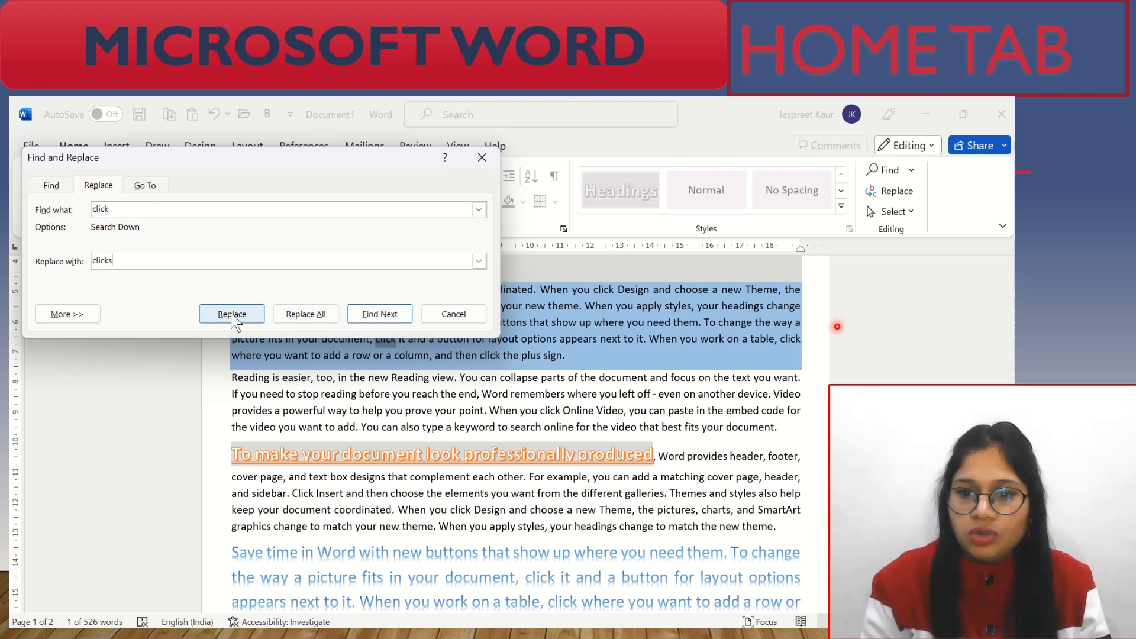
pyautogui.click(315, 314)
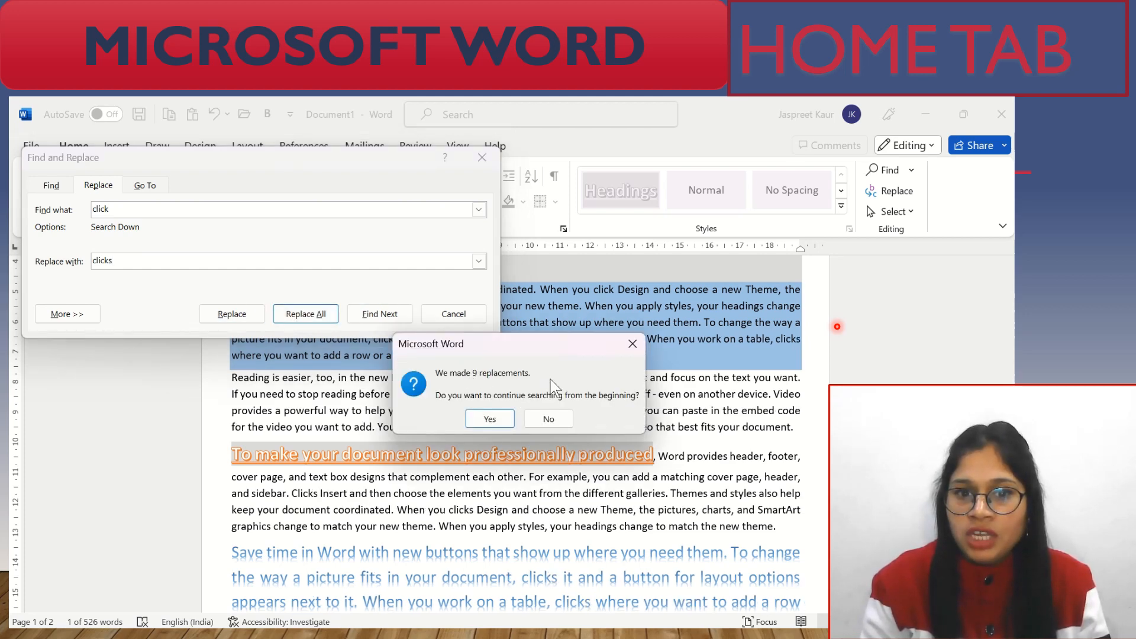
pyautogui.click(491, 420)
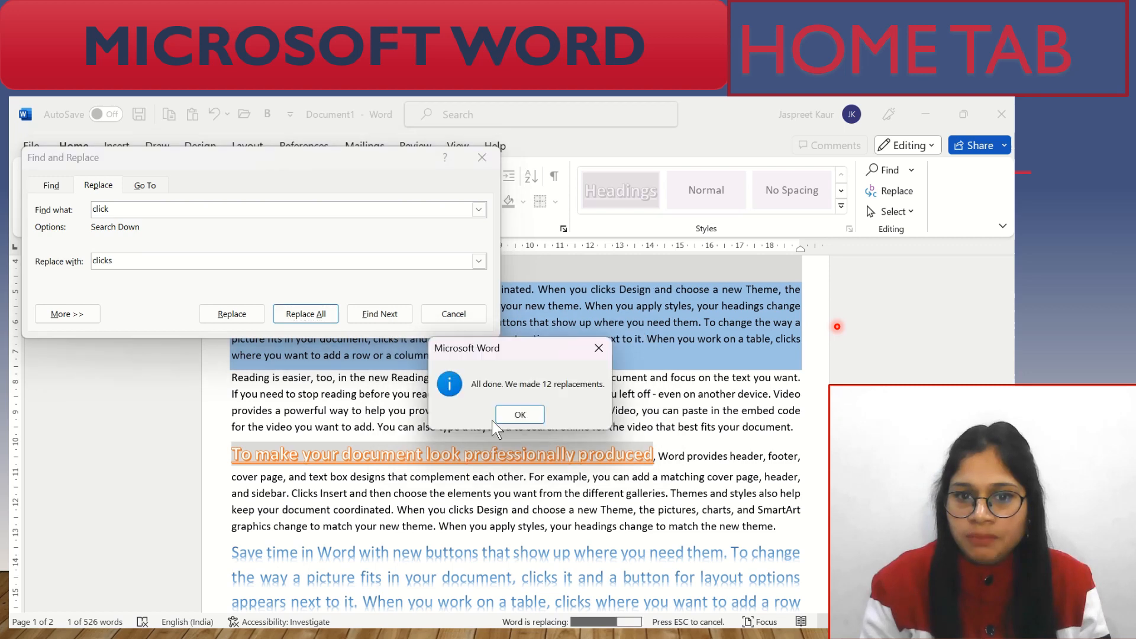
pyautogui.click(525, 416)
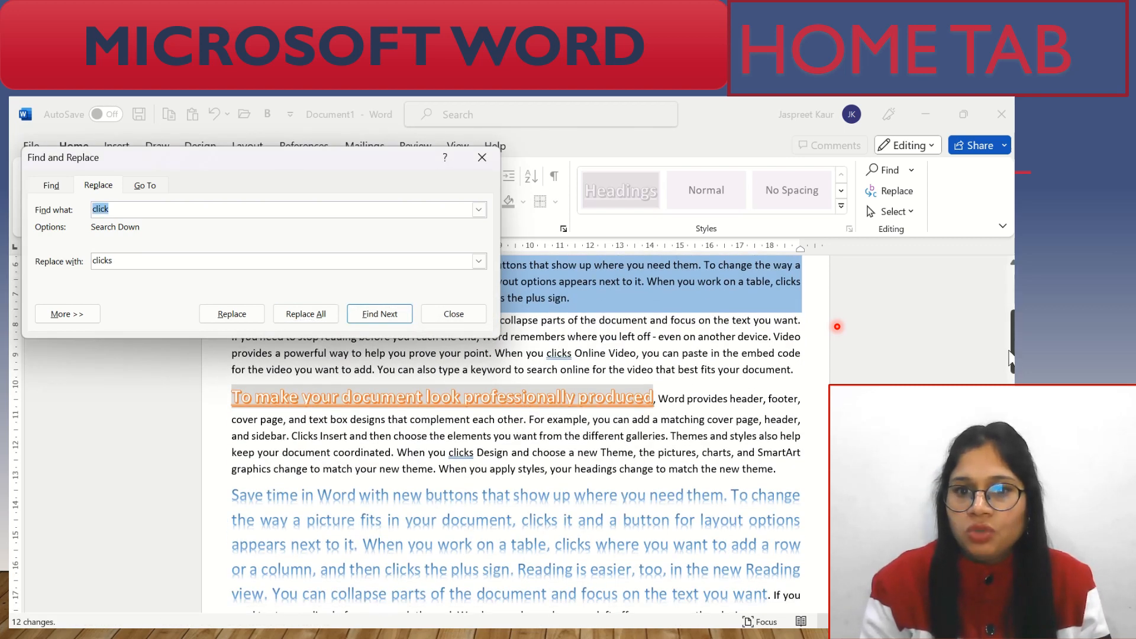
pyautogui.moveTo(1012, 348); pyautogui.dragTo(1011, 306)
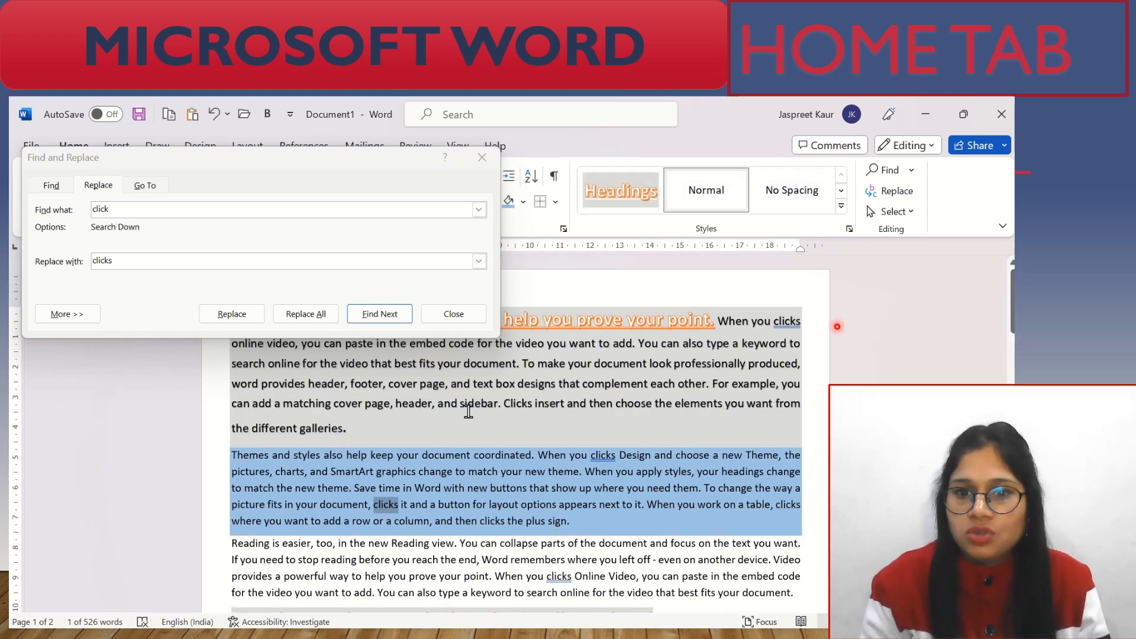
pyautogui.click(442, 314)
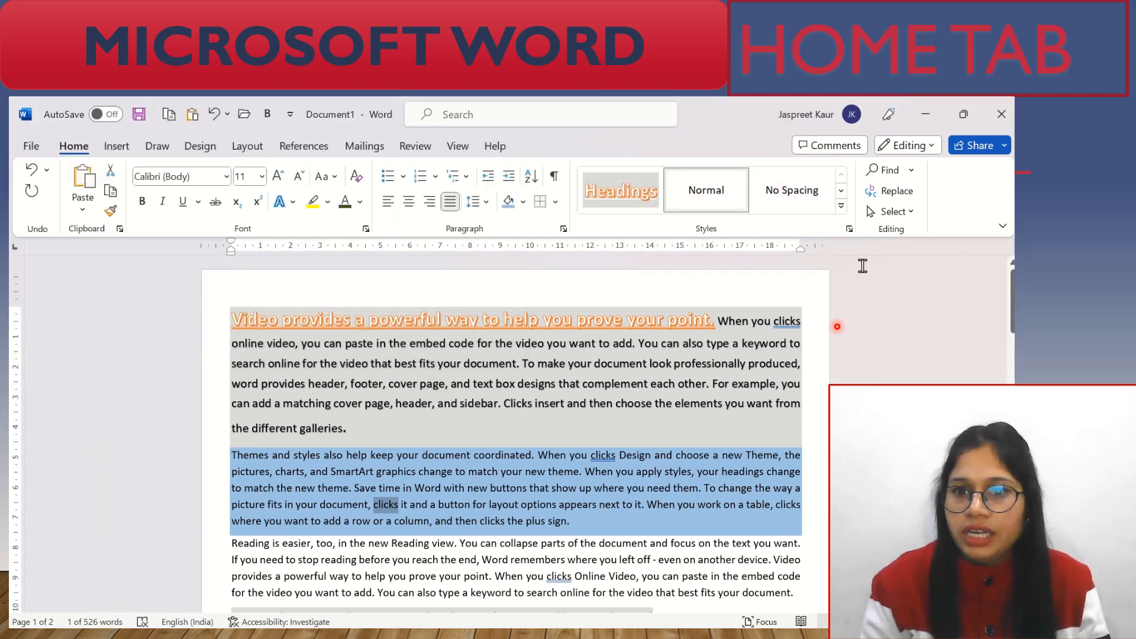
# Select all of the document's content.
pyautogui.click(893, 213)
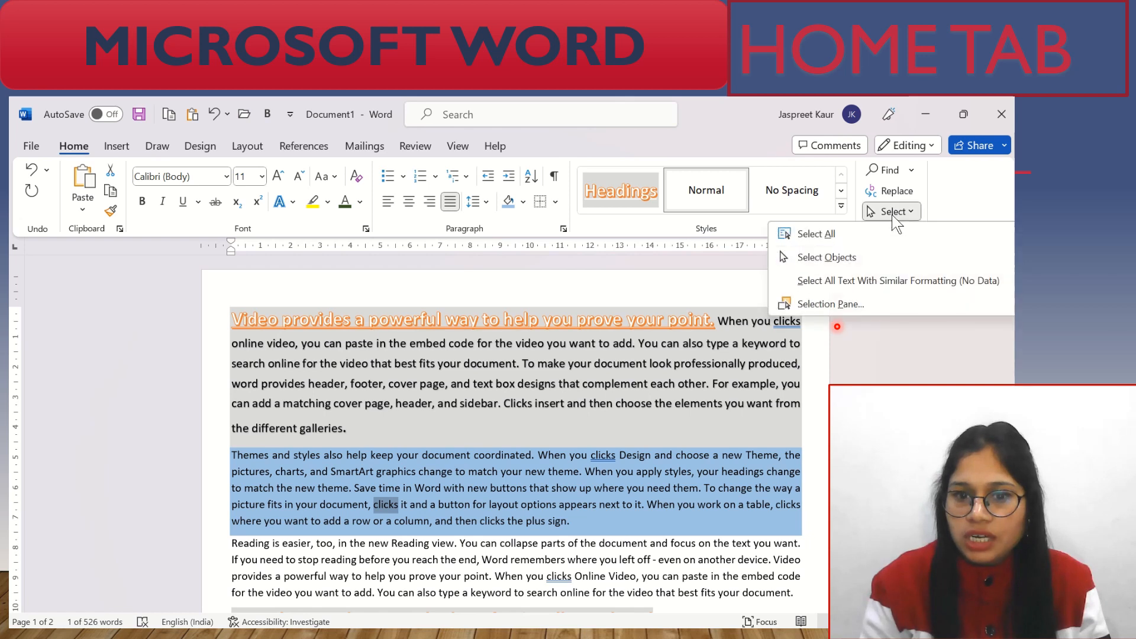
pyautogui.click(825, 239)
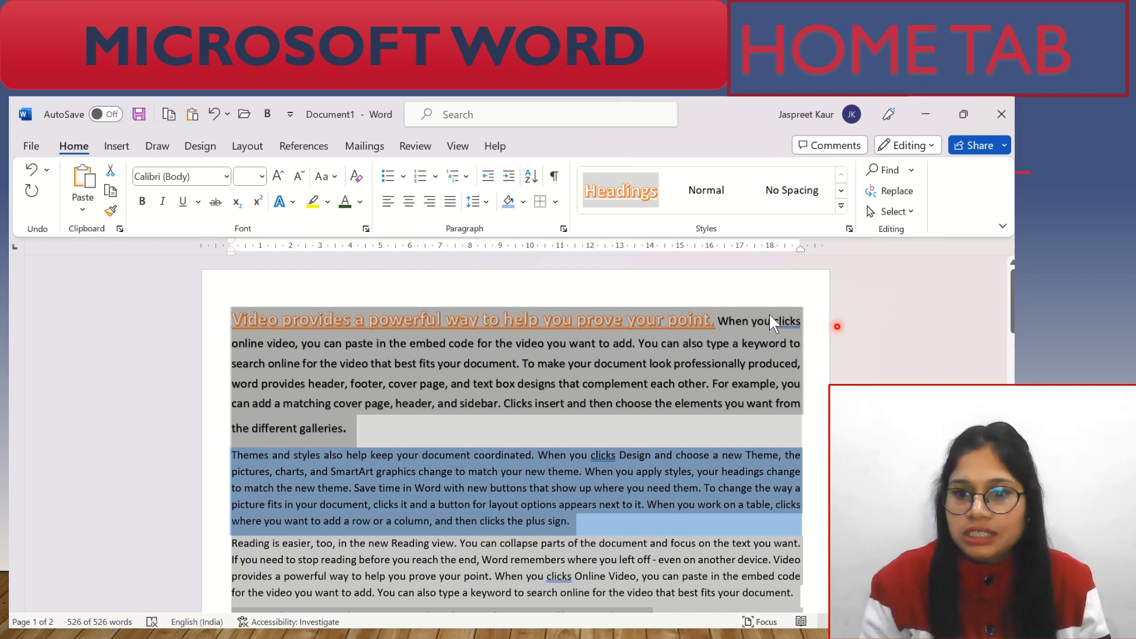
pyautogui.click(910, 212)
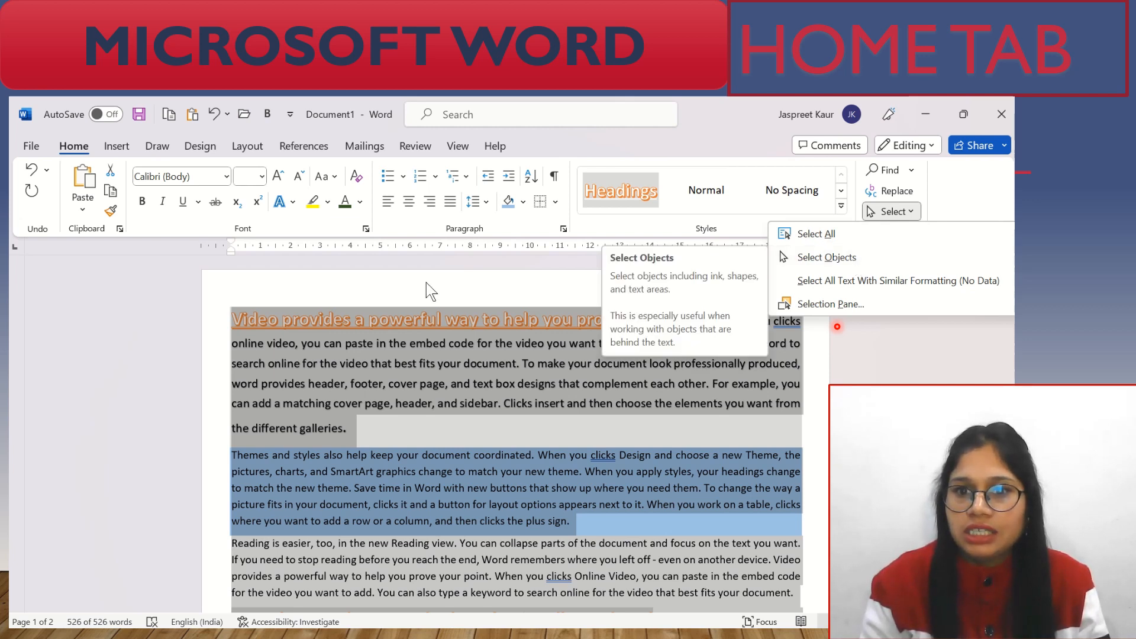
pyautogui.click(118, 147)
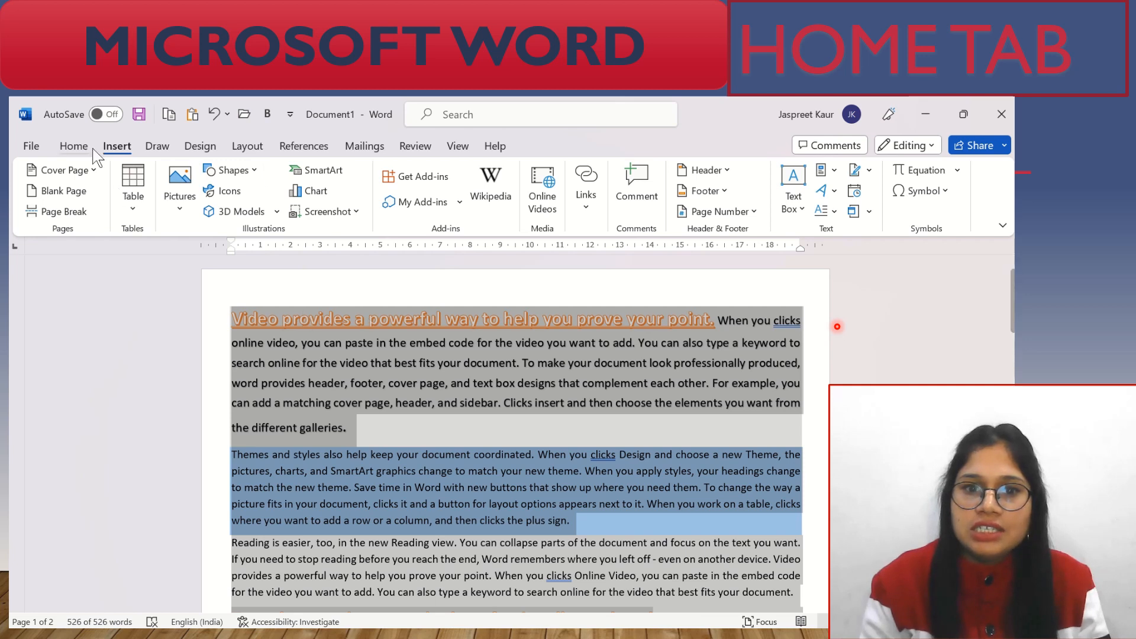
pyautogui.click(72, 148)
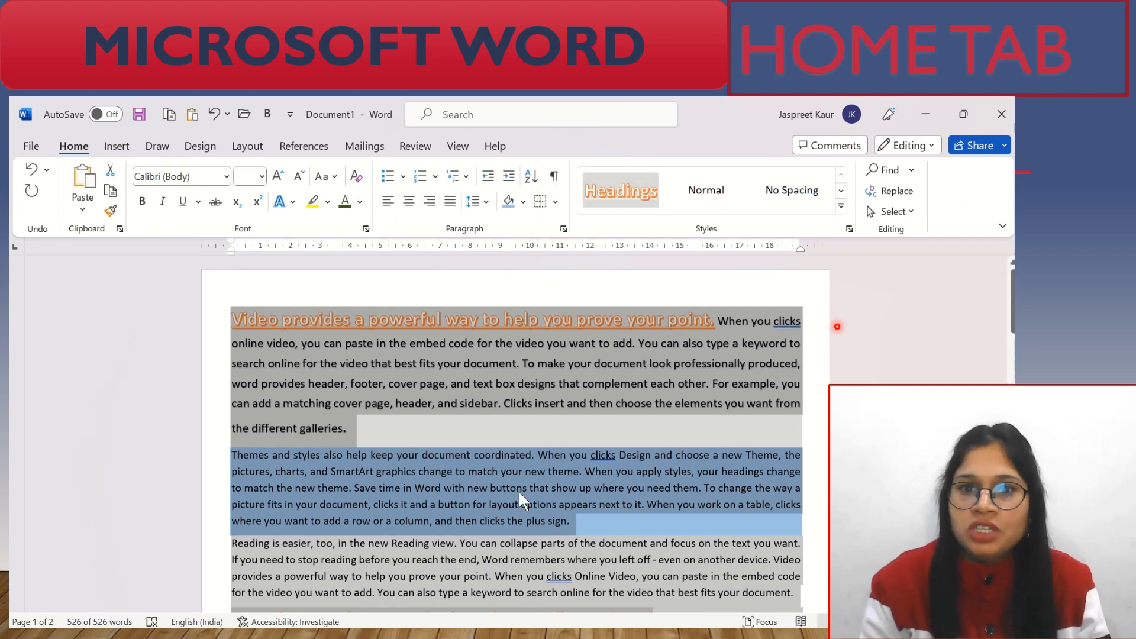
pyautogui.click(907, 210)
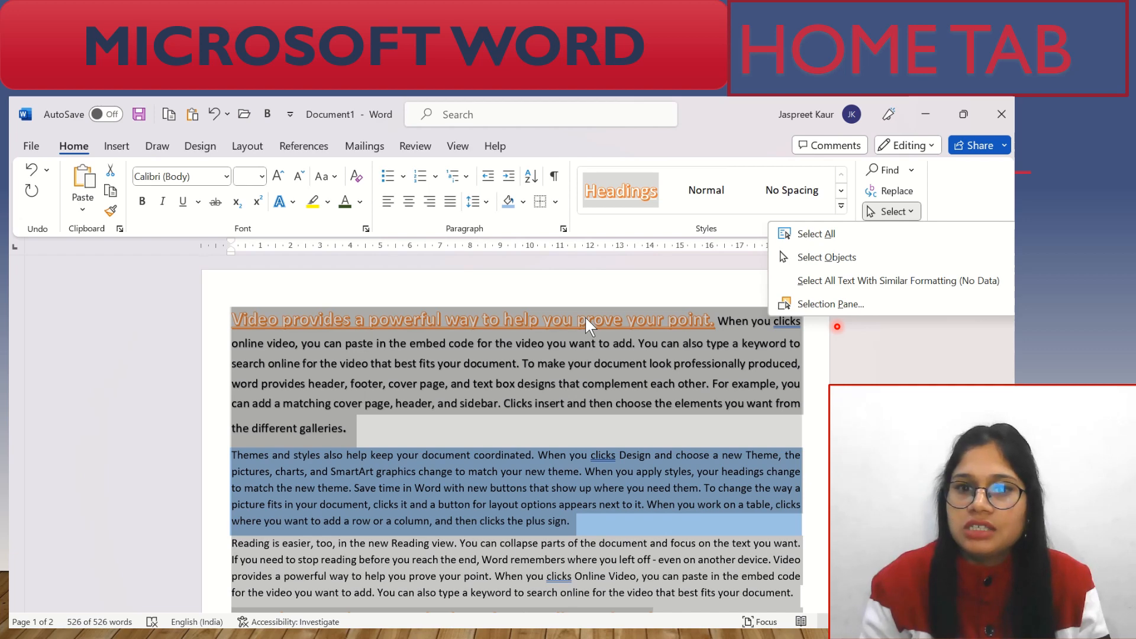
pyautogui.press('Escape')
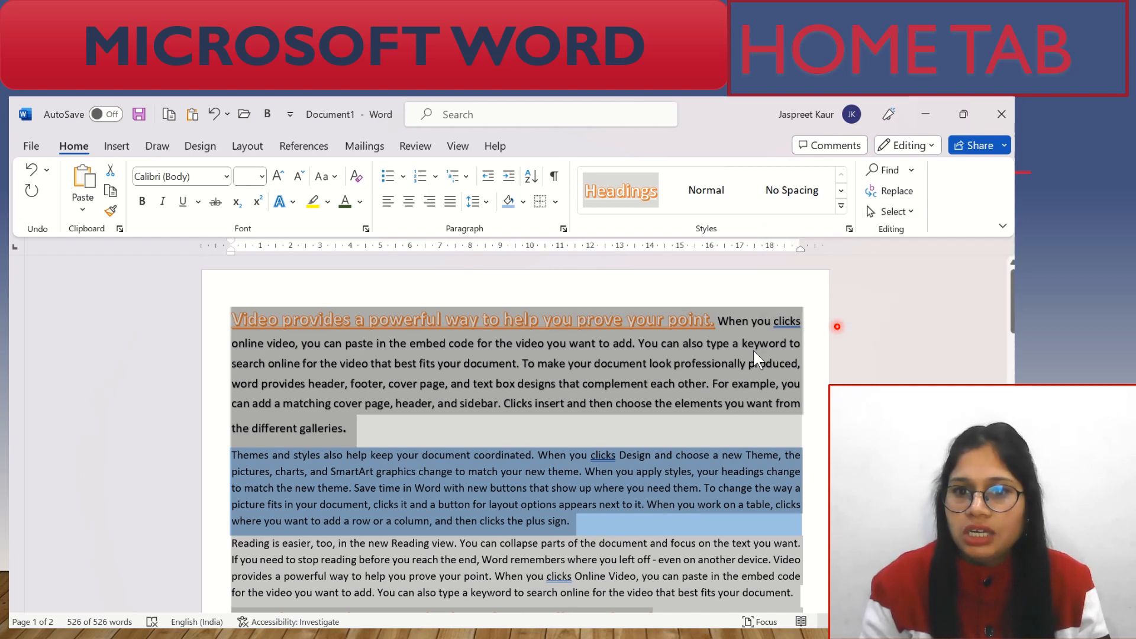
# Select all text formatted like the opening sentence "Video provides a powerful way to help you prove your point." and check the matching selections further down.
pyautogui.click(675, 318)
pyautogui.click(894, 211)
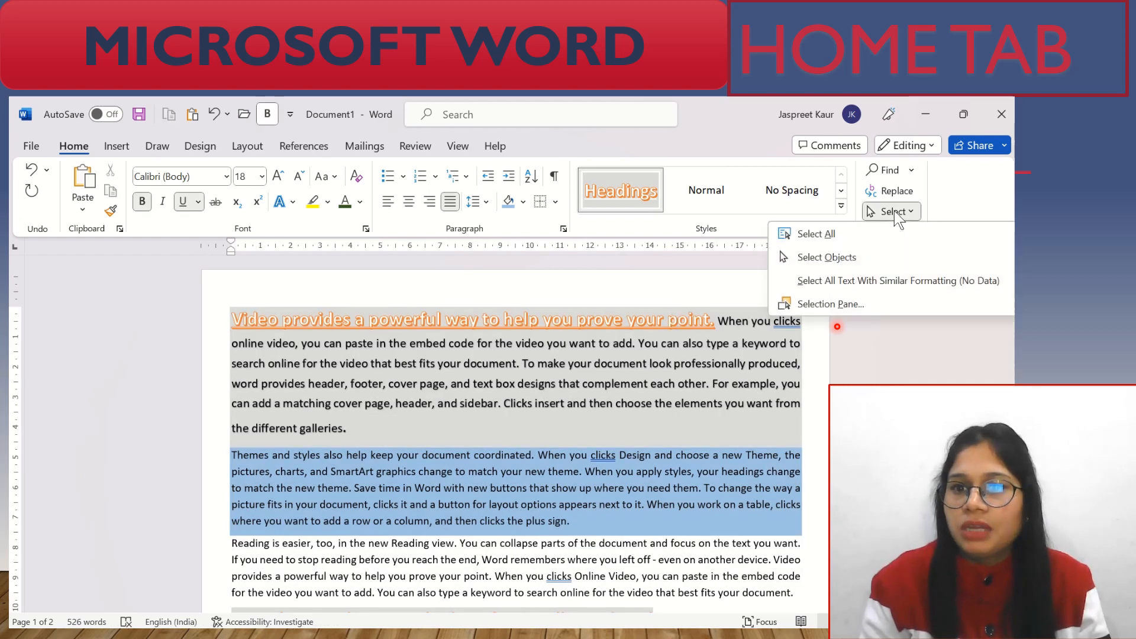
pyautogui.click(890, 278)
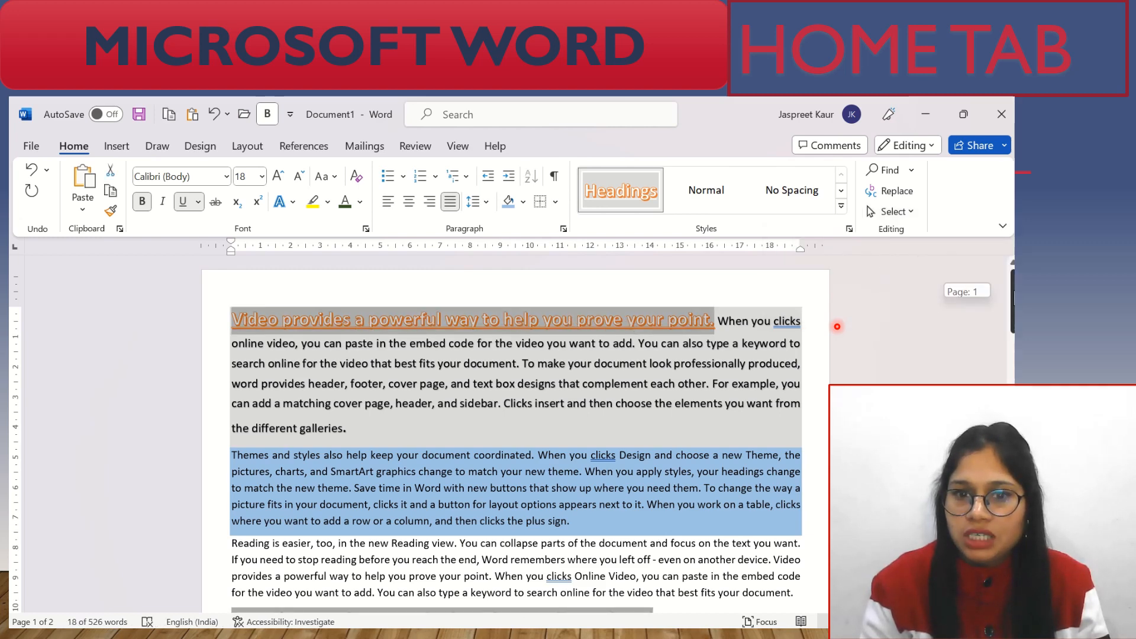
pyautogui.scroll(-7, 837, 326)
pyautogui.scroll(3, 837, 326)
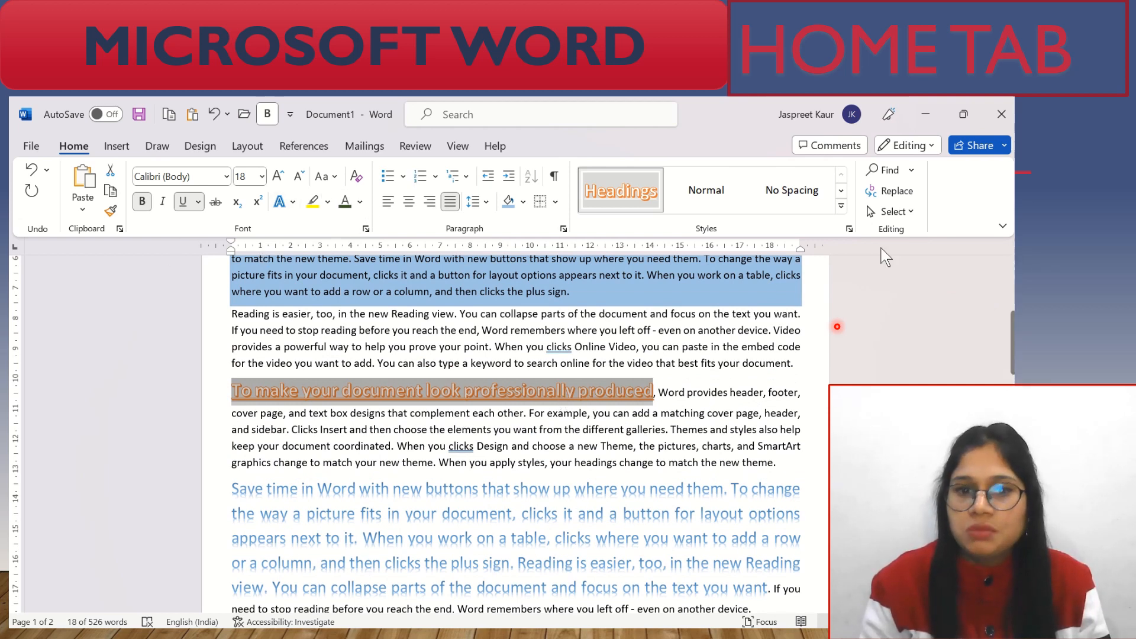
pyautogui.click(897, 215)
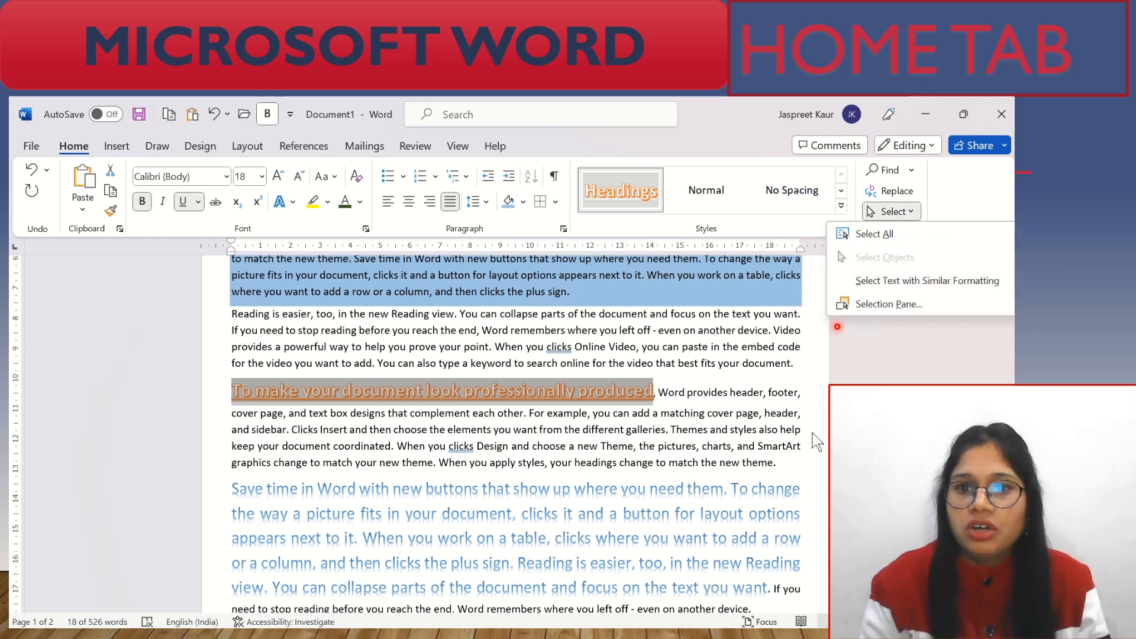
pyautogui.click(812, 432)
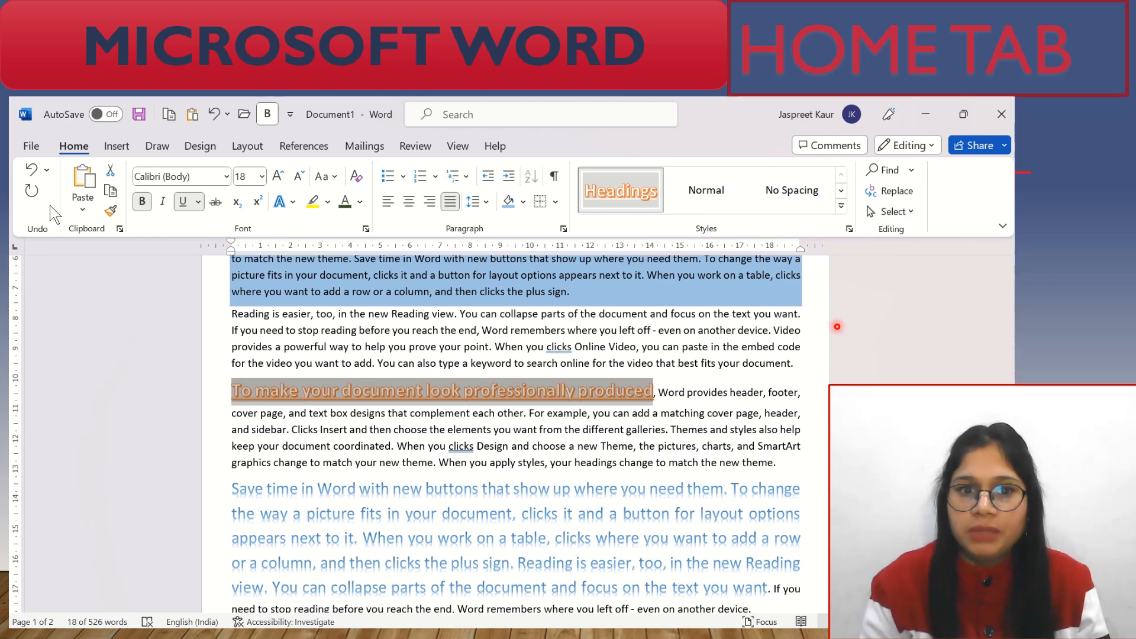